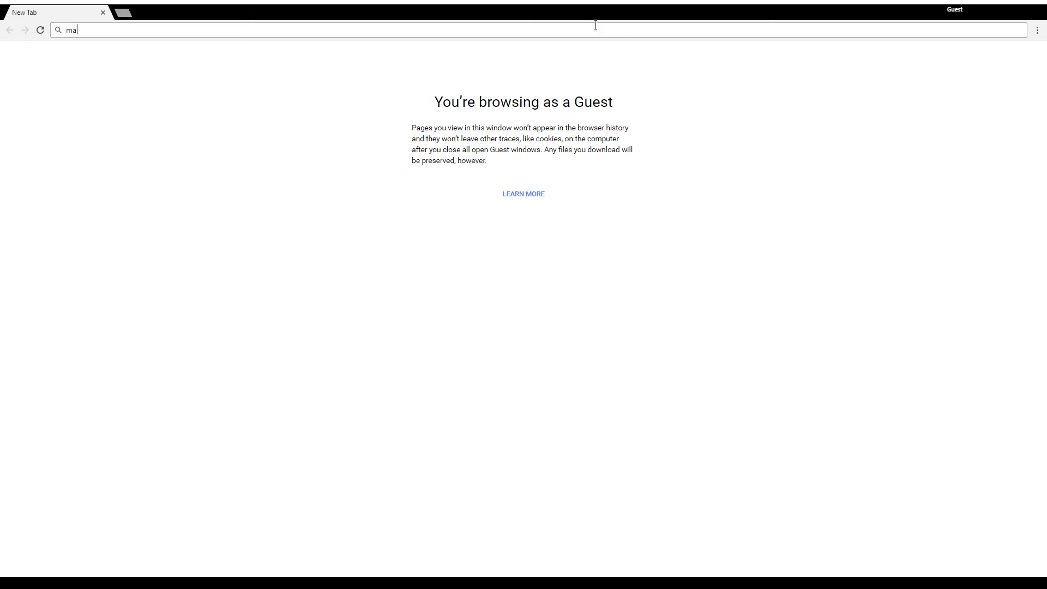
# Load the Manjaro homepage at manjaro.org in Chrome.
pyautogui.write('org')
pyautogui.press('Return')
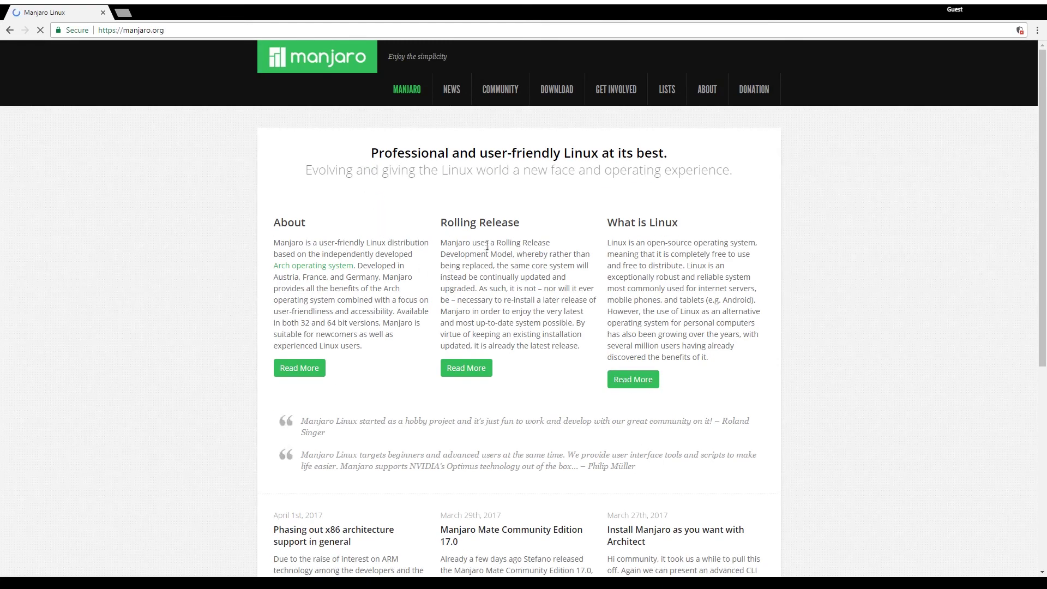
# In a new tab, open DistroWatch's Manjaro page from the Page Hit Ranking.
pyautogui.hotkey('ctrl', 't')
pyautogui.write('distro')
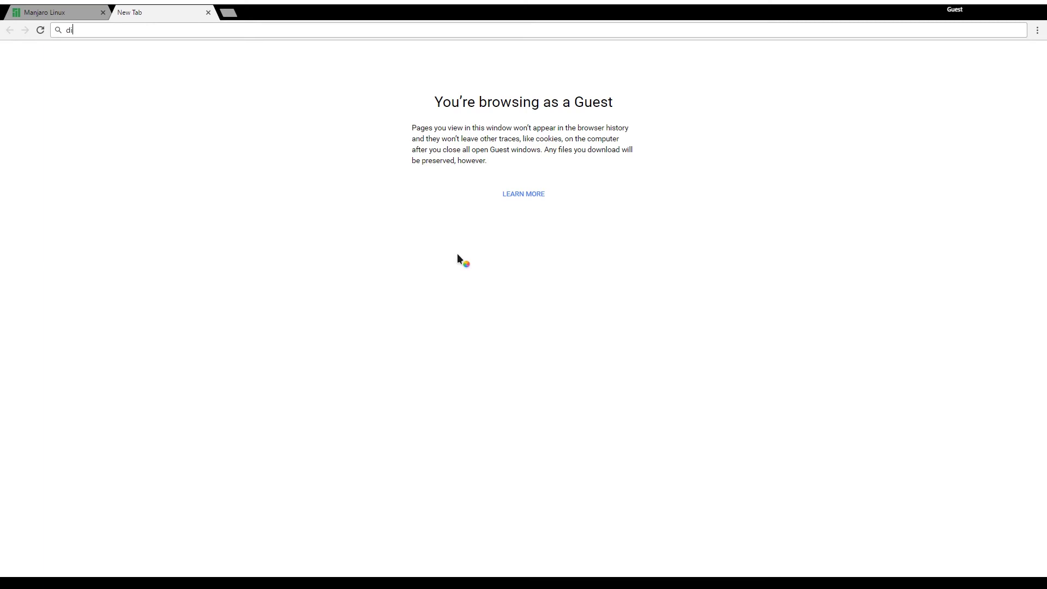
pyautogui.write('watch.com')
pyautogui.press('Return')
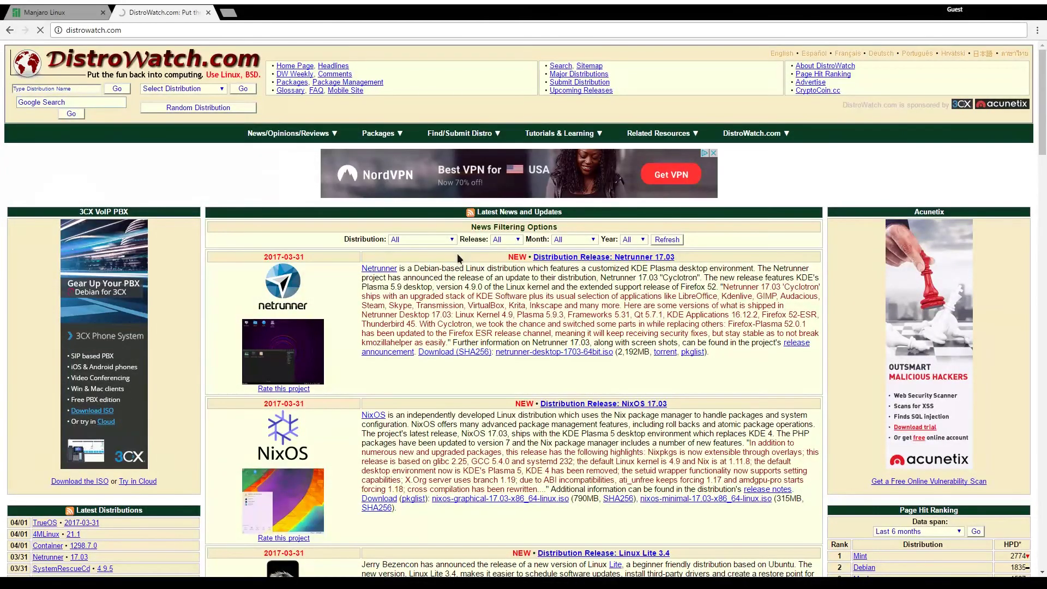
pyautogui.scroll(-6, 457, 254)
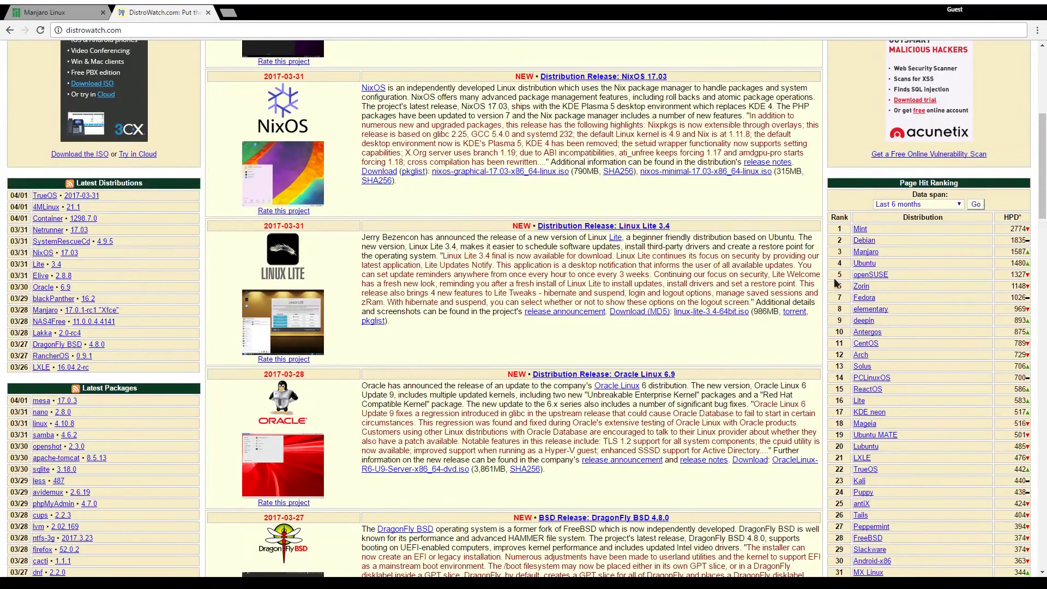
pyautogui.doubleClick(837, 252)
pyautogui.moveTo(850, 249); pyautogui.dragTo(1027, 252)
pyautogui.click(871, 252)
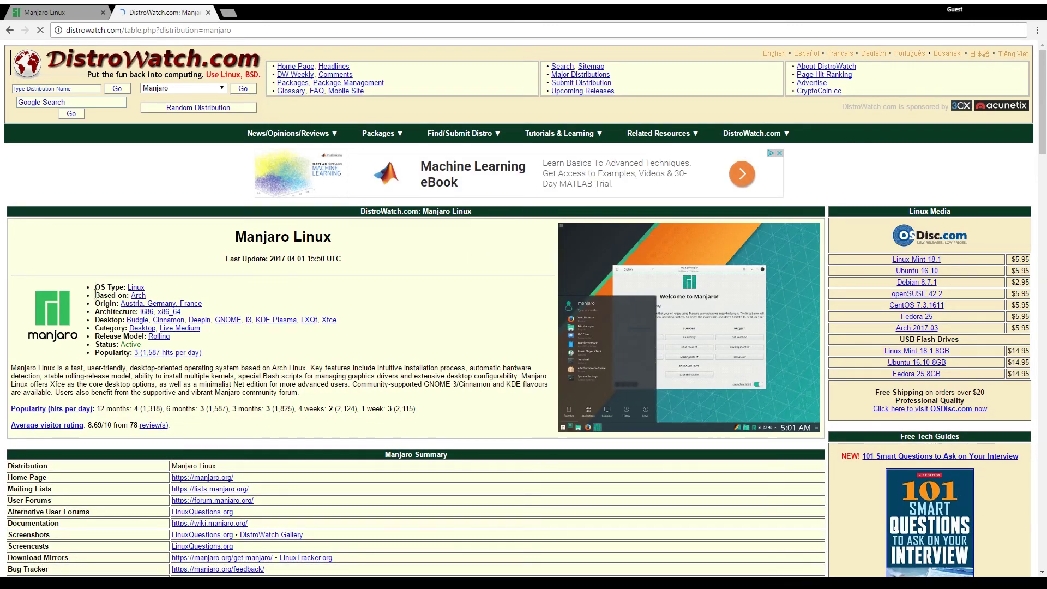
# Highlight the Based on Arch, Desktop/Live Medium category and Rolling release model lines.
pyautogui.moveTo(96, 294); pyautogui.dragTo(167, 296)
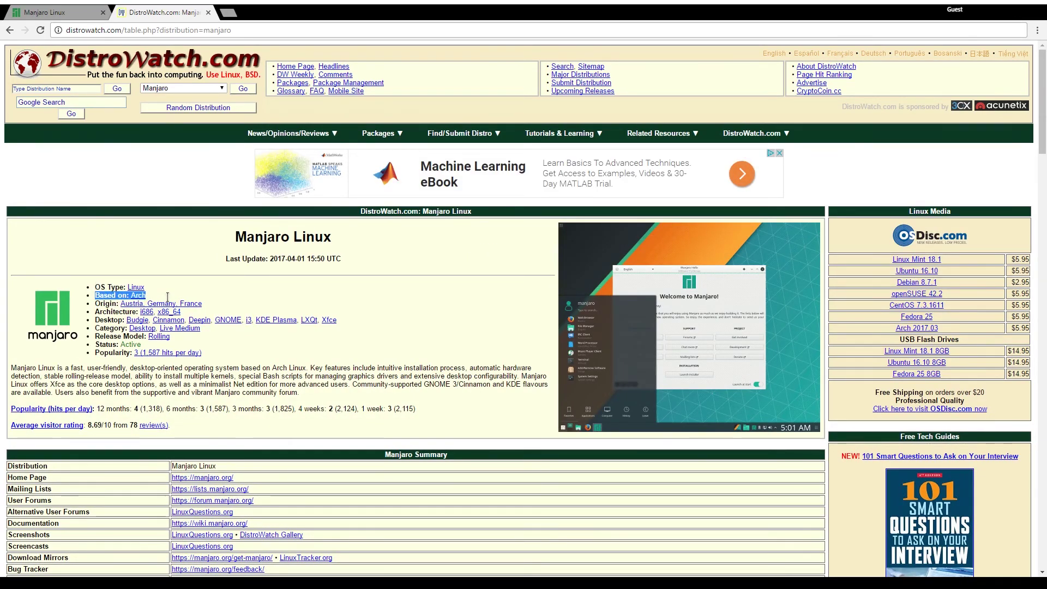
pyautogui.click(109, 307)
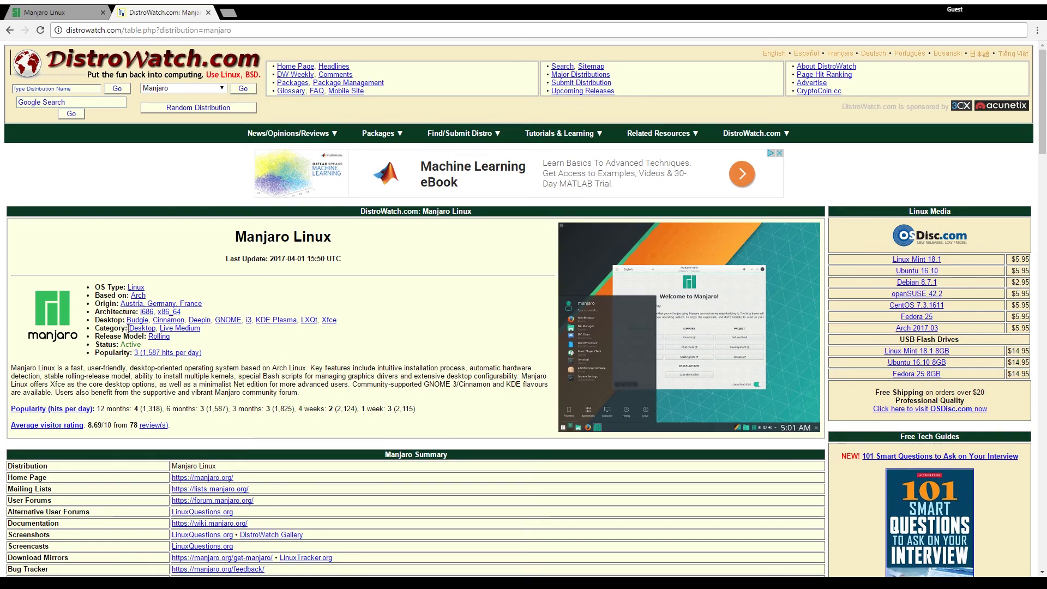
pyautogui.moveTo(129, 327); pyautogui.dragTo(221, 332)
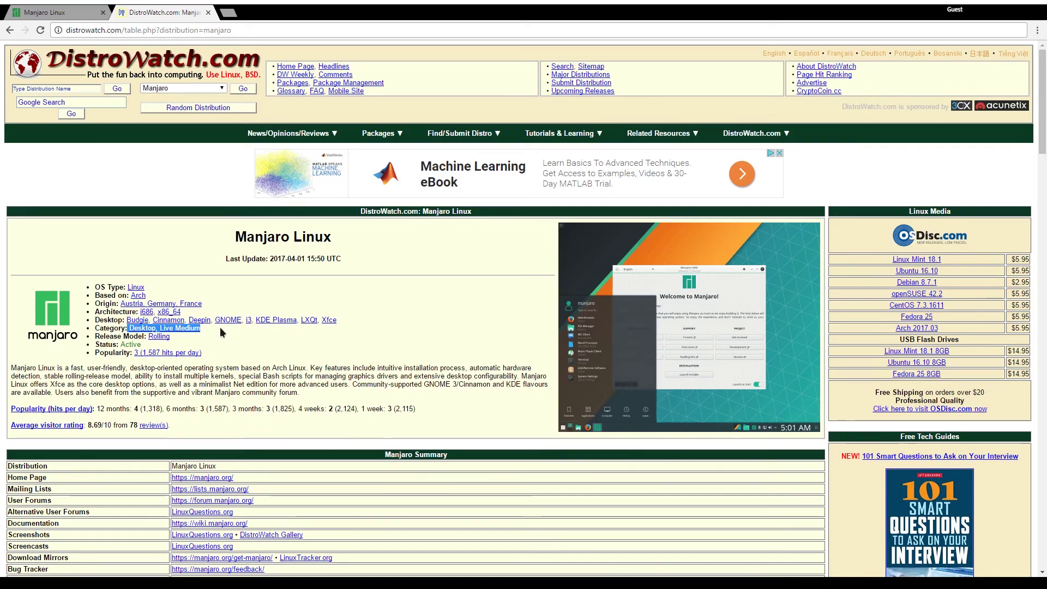
pyautogui.click(221, 331)
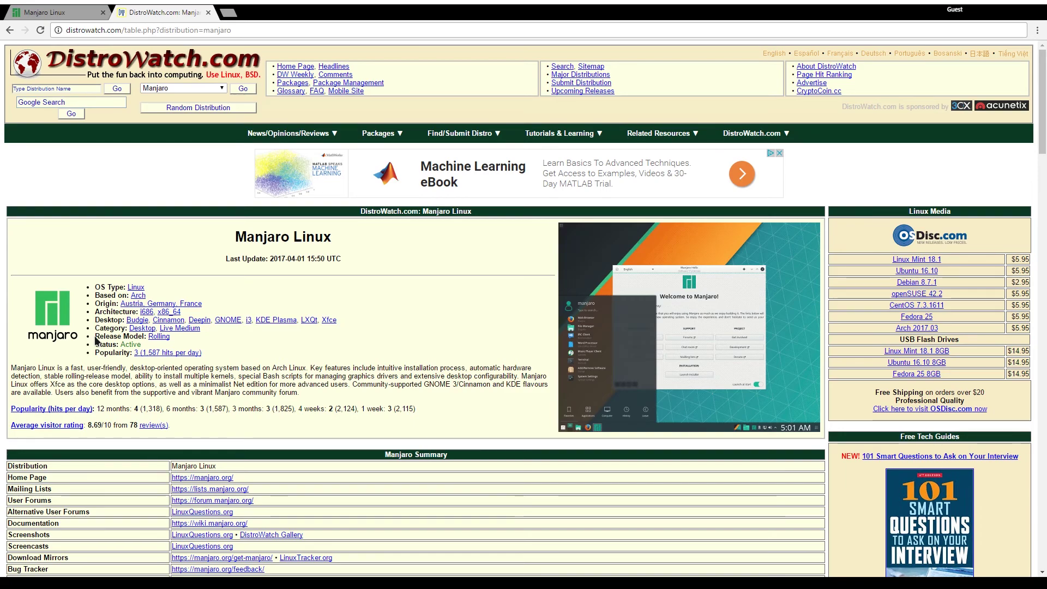
pyautogui.moveTo(94, 336); pyautogui.dragTo(174, 337)
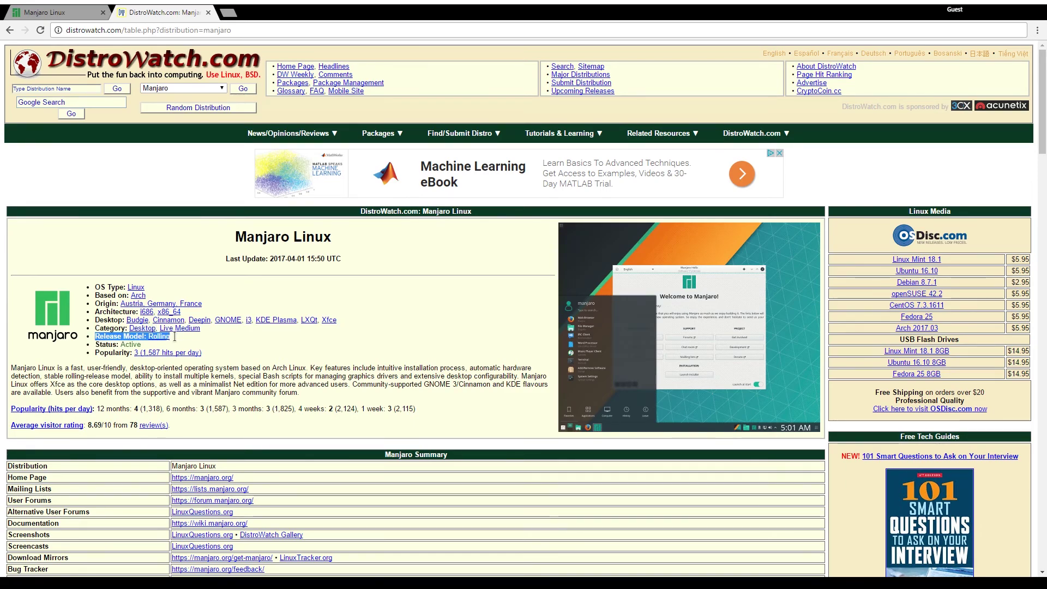
pyautogui.click(175, 336)
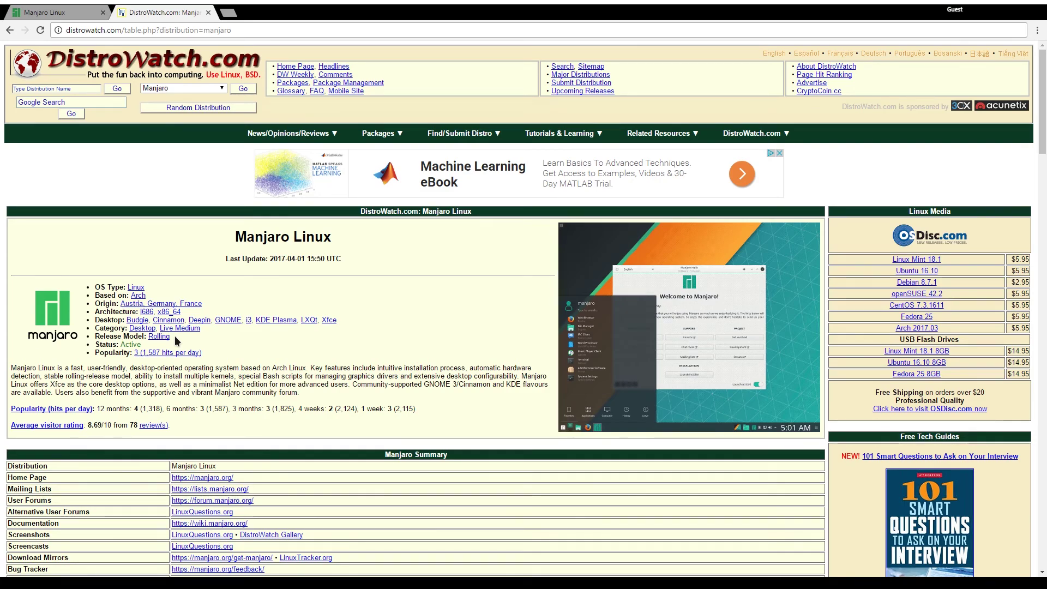
# Return to the Manjaro homepage tab and scroll through it.
pyautogui.click(63, 11)
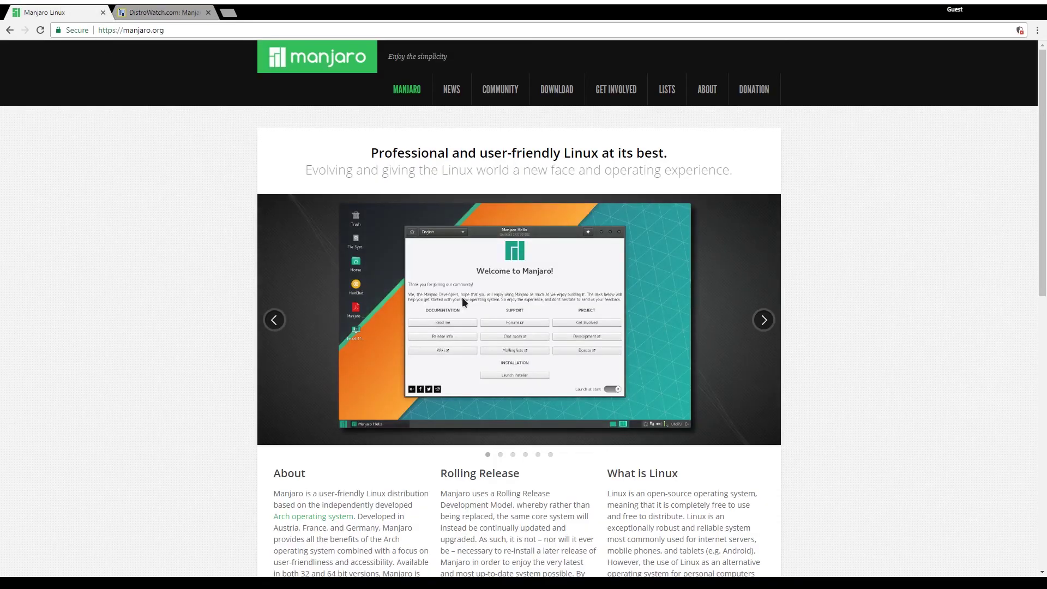
pyautogui.scroll(-10, 428, 245)
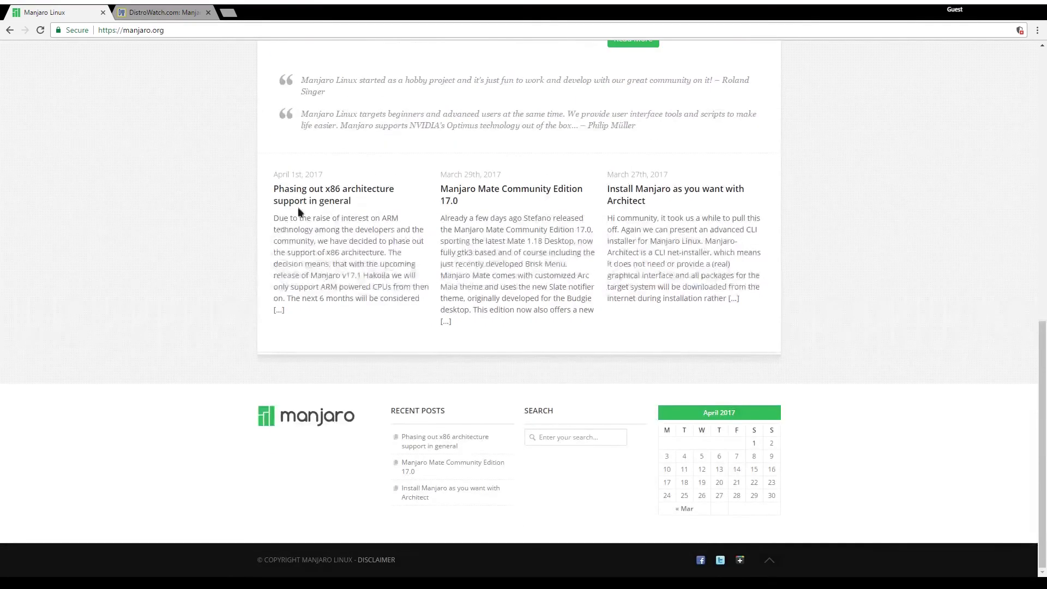
pyautogui.scroll(10, 390, 273)
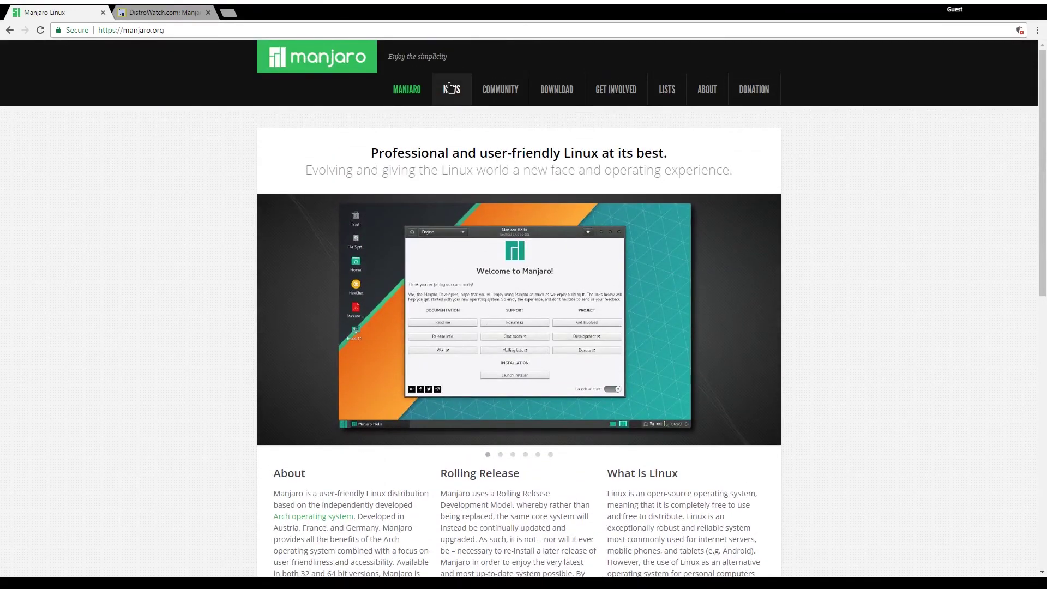
# Open the Manjaro News page, scroll through the posts and look over the COMMUNITY menu.
pyautogui.click(448, 87)
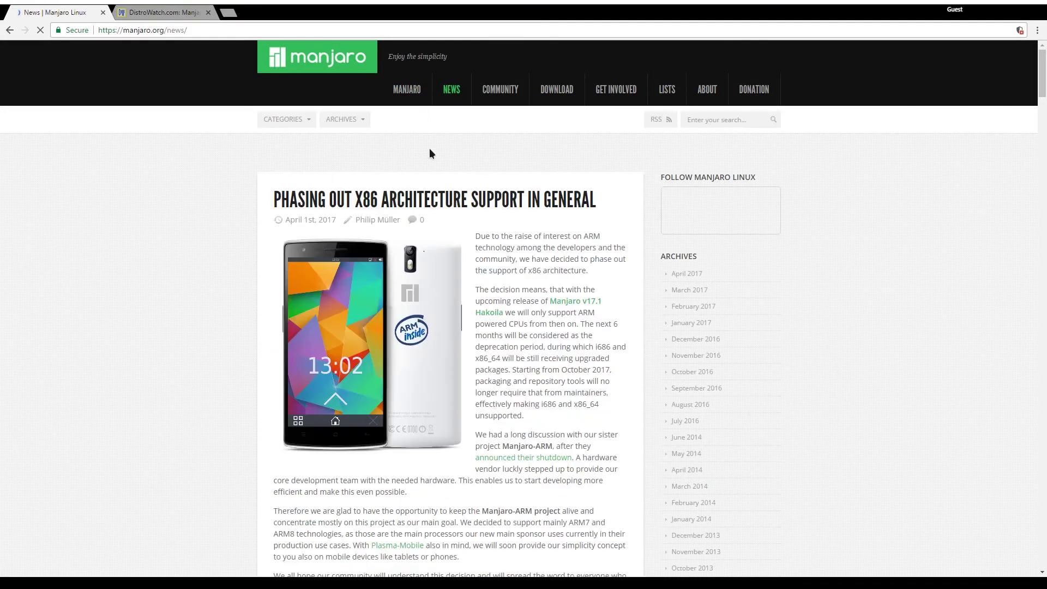
pyautogui.scroll(-12, 561, 293)
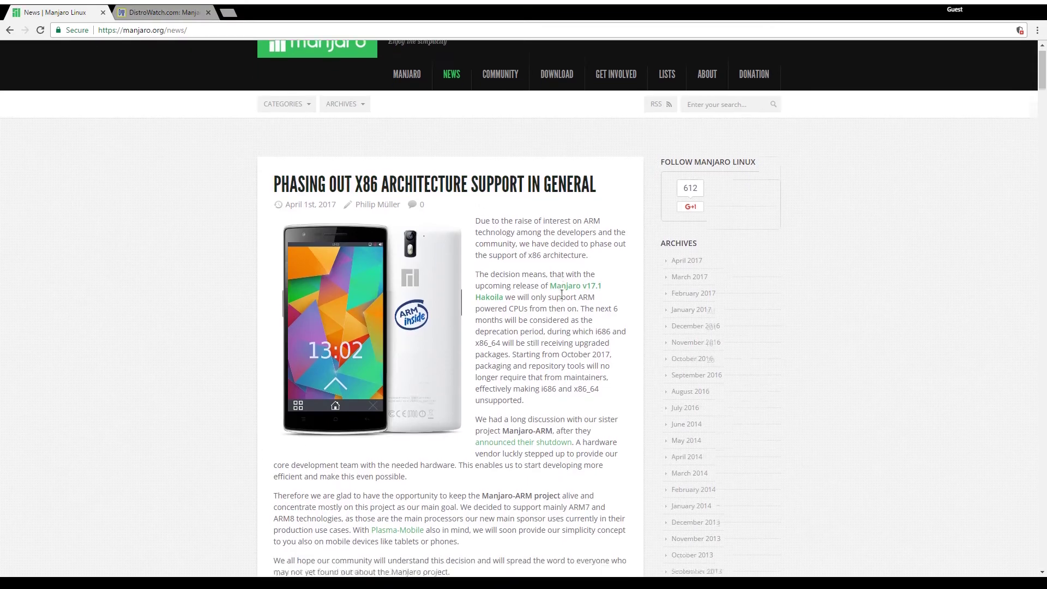
pyautogui.scroll(-15, 564, 292)
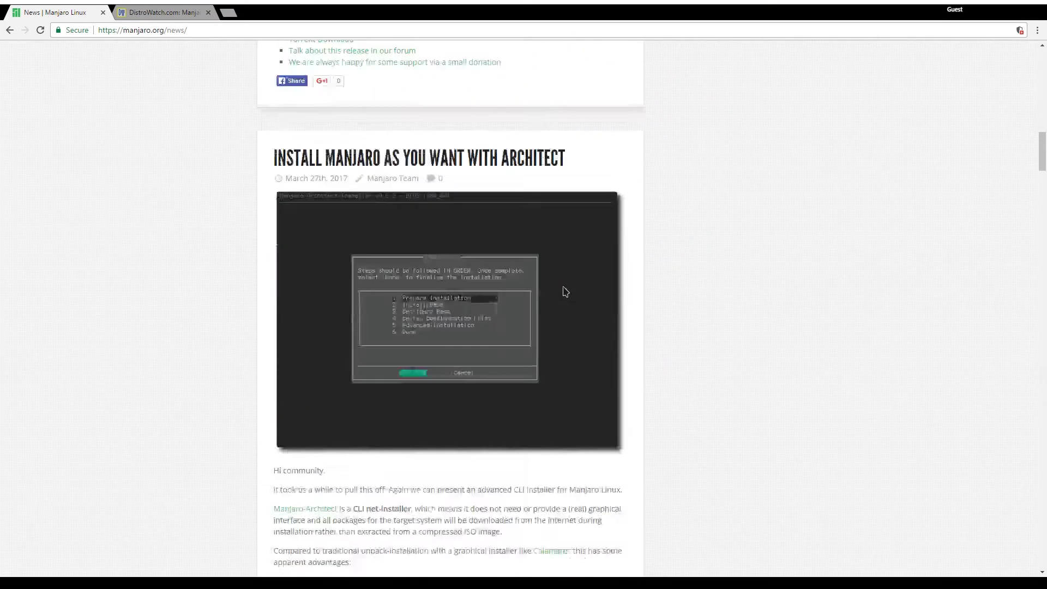
pyautogui.scroll(20, 579, 142)
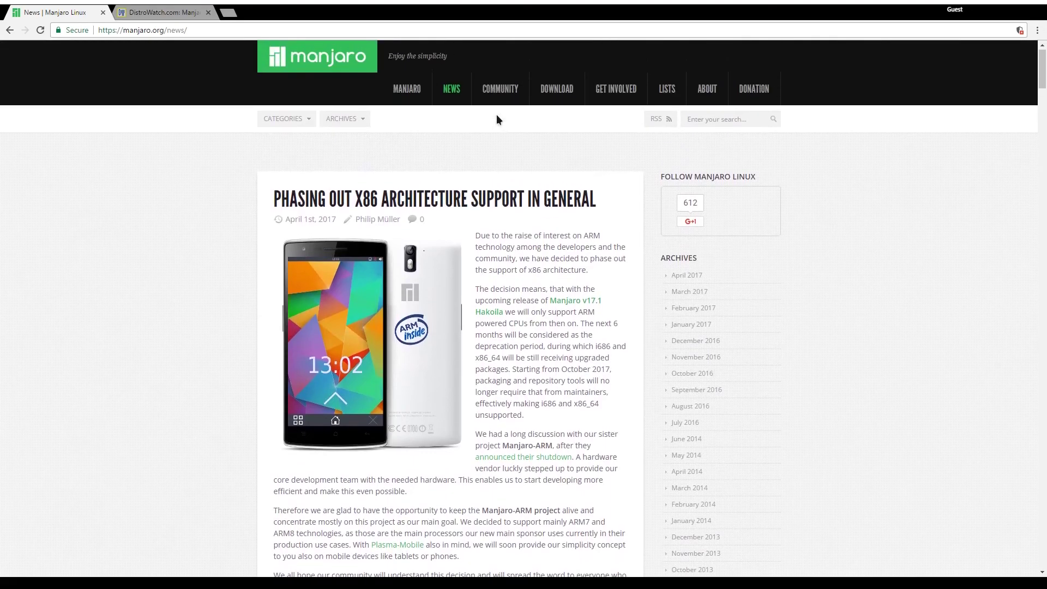
pyautogui.moveTo(500, 94)
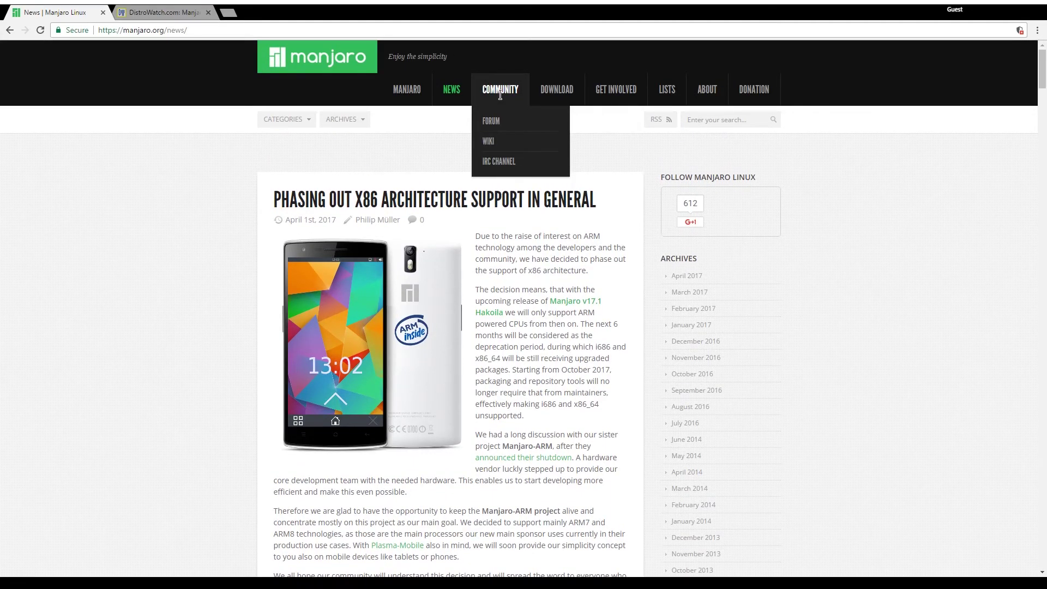
pyautogui.moveTo(495, 124)
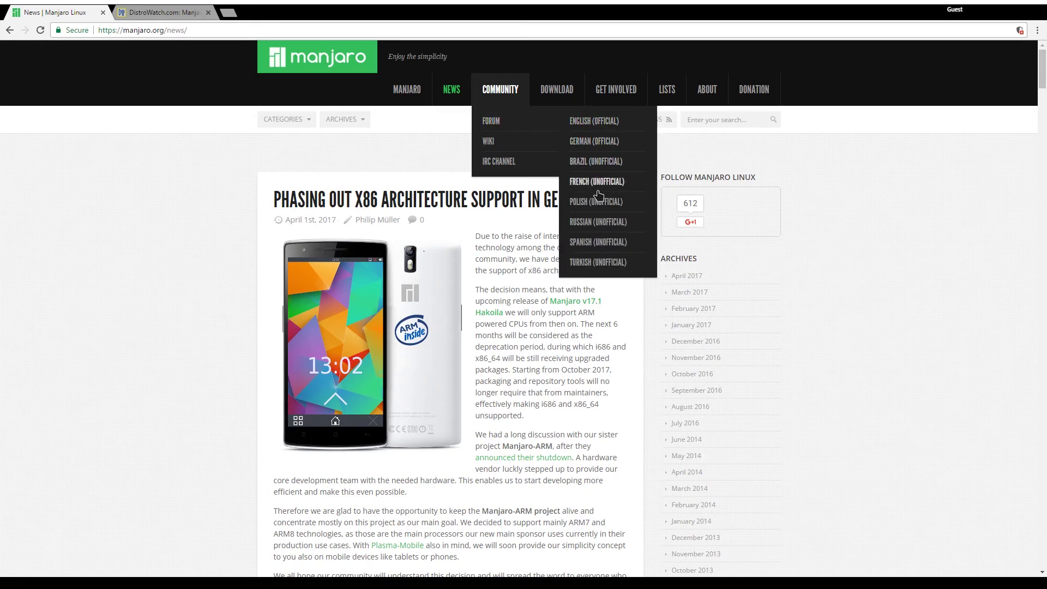
pyautogui.moveTo(598, 128)
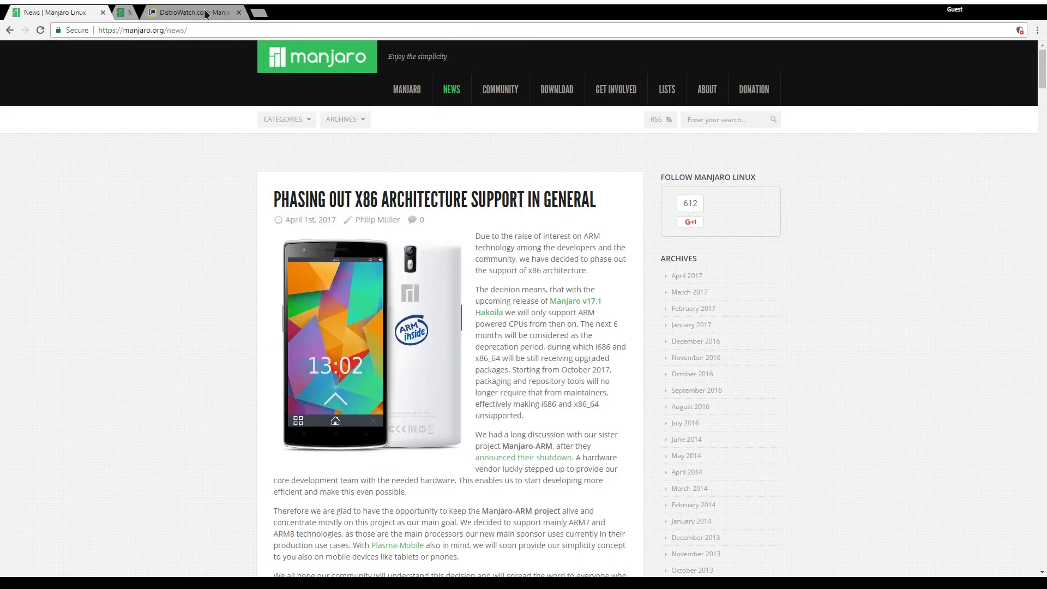
# Open the Get Manjaro page and highlight the KDE and GNOME Edition (17.0) headings.
pyautogui.click(549, 97)
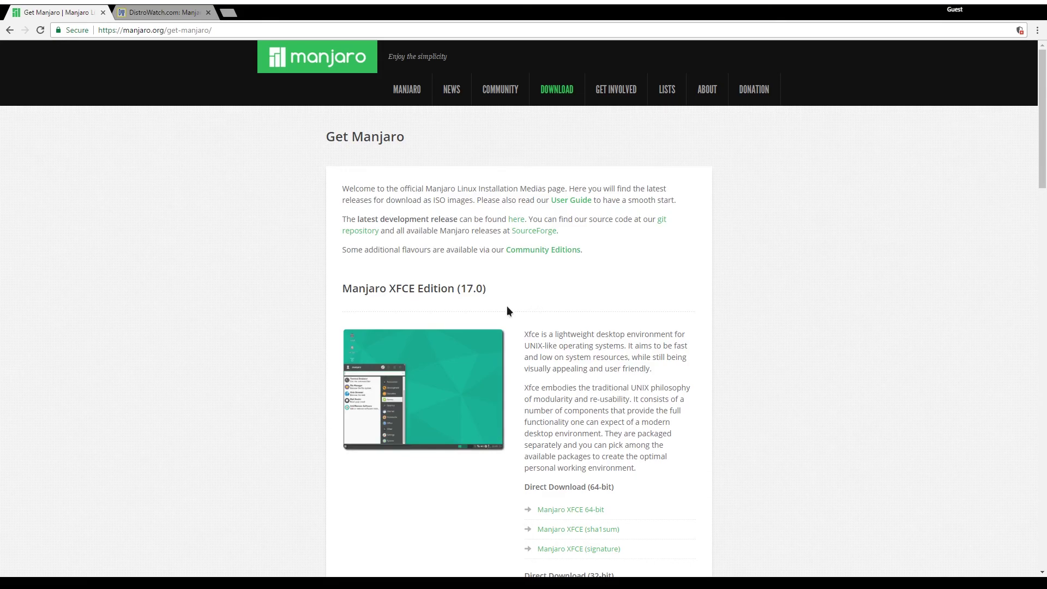
pyautogui.scroll(-5, 403, 284)
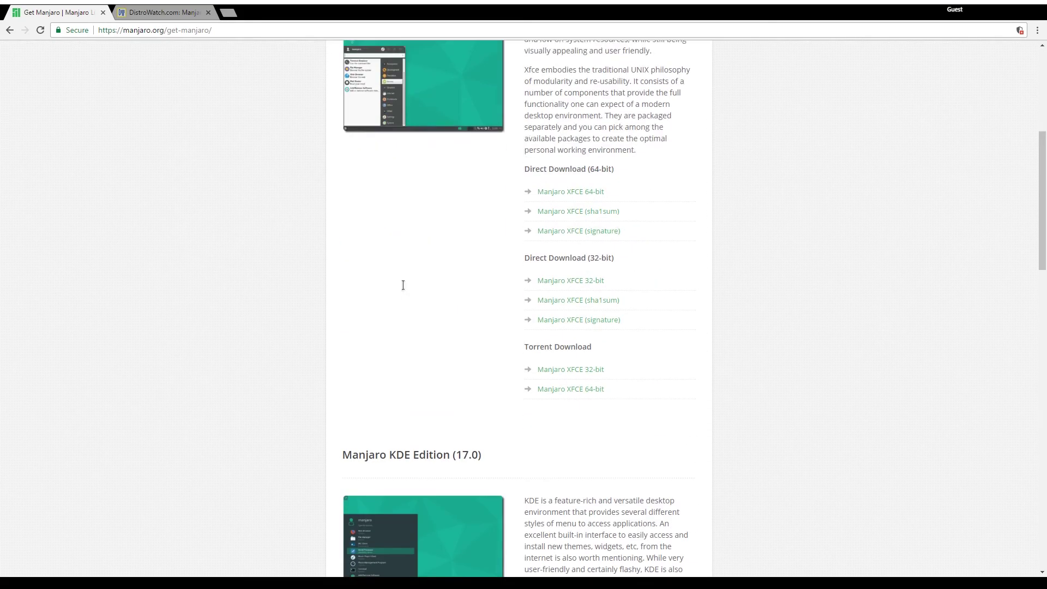
pyautogui.doubleClick(410, 450)
pyautogui.scroll(-5, 457, 439)
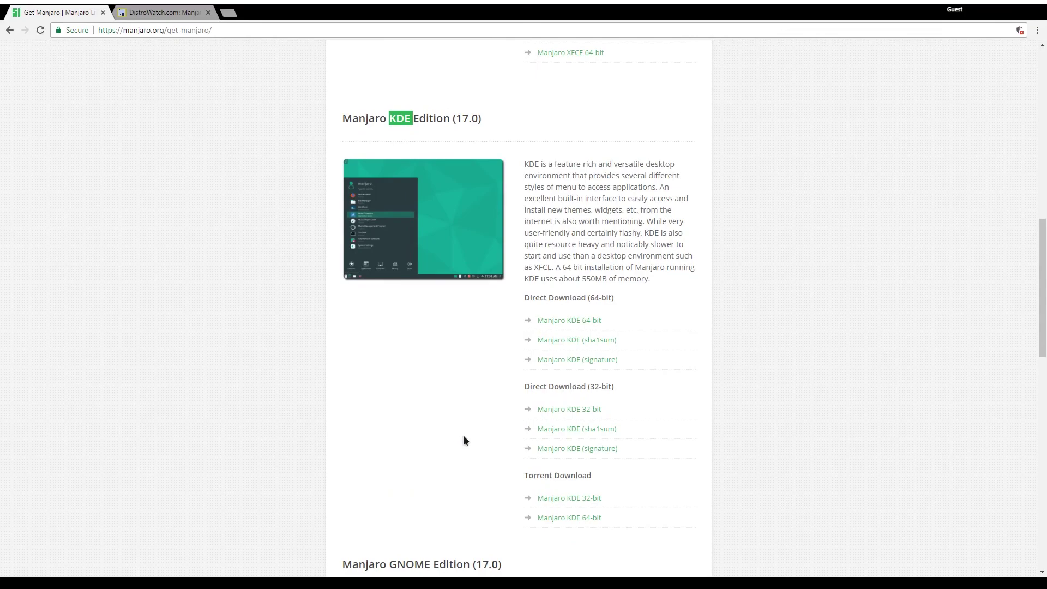
pyautogui.scroll(-4, 463, 440)
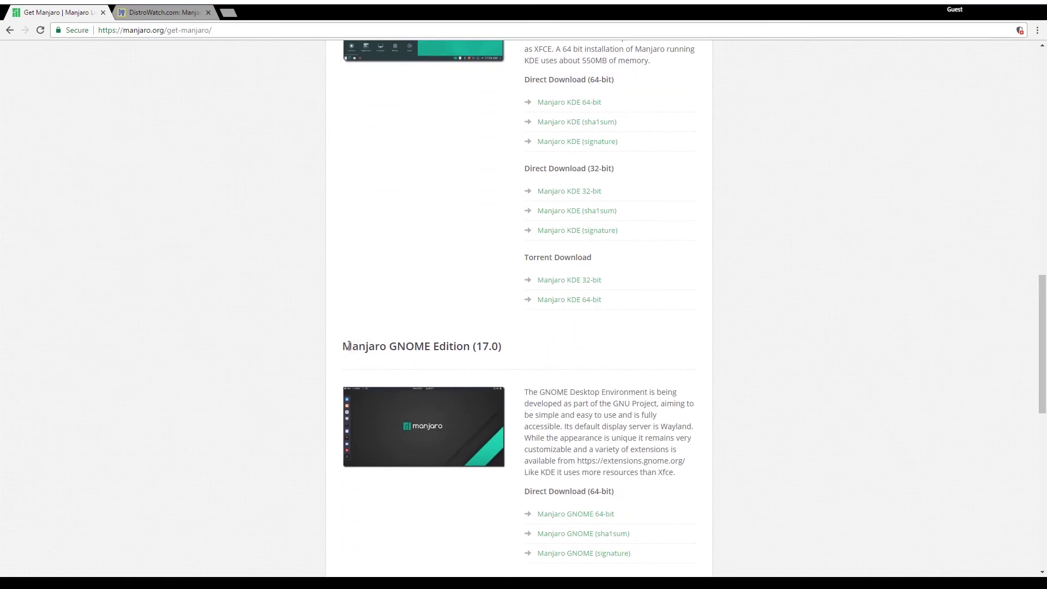
pyautogui.moveTo(342, 346); pyautogui.dragTo(500, 349)
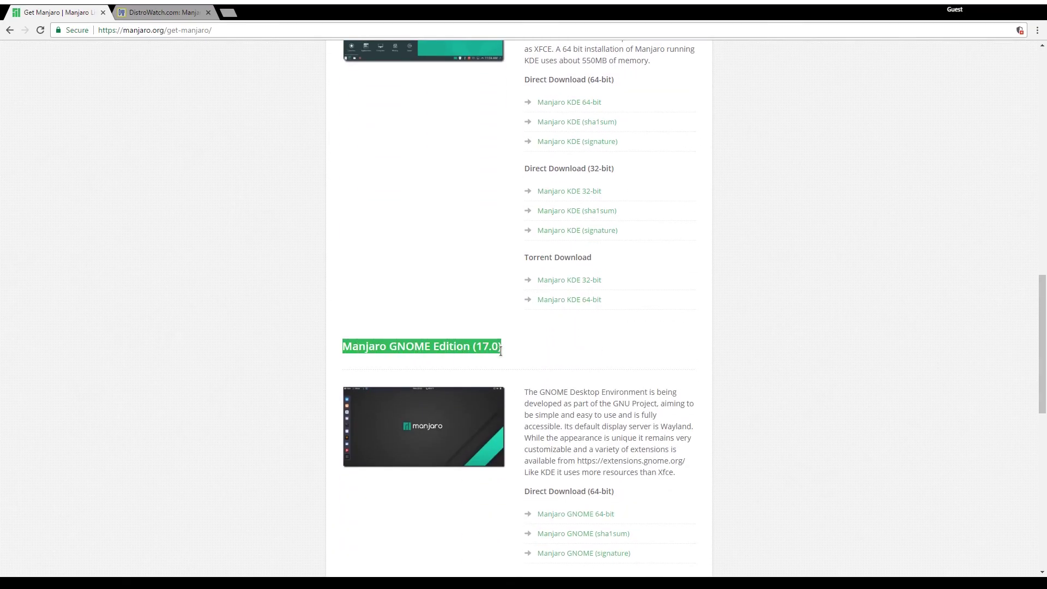
pyautogui.scroll(-5, 507, 357)
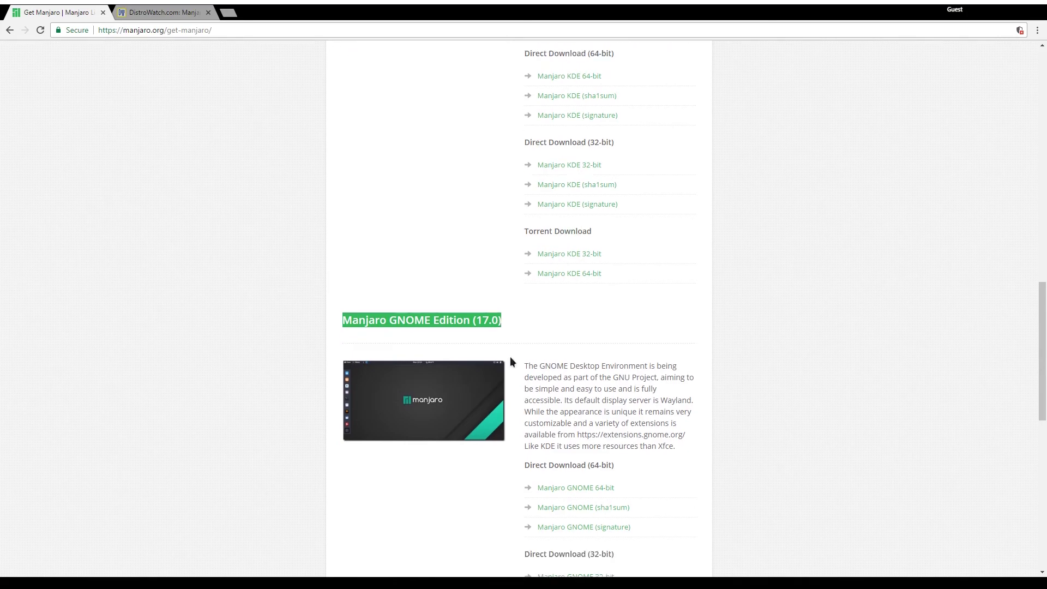
# Open Community Releases in a new tab and scroll through the community editions.
pyautogui.moveTo(1044, 450); pyautogui.dragTo(1004, 109)
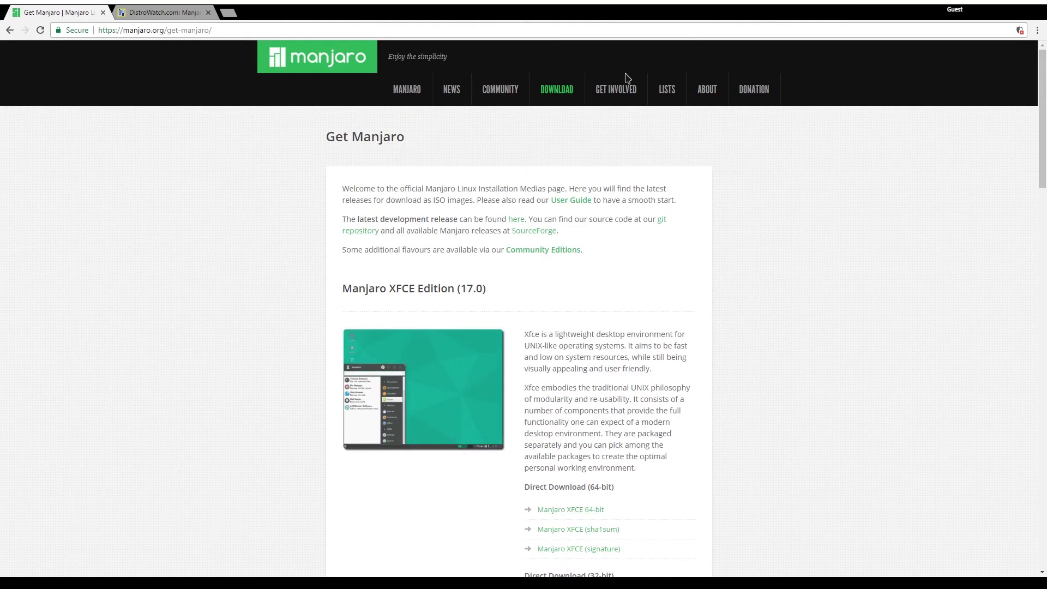
pyautogui.moveTo(555, 107)
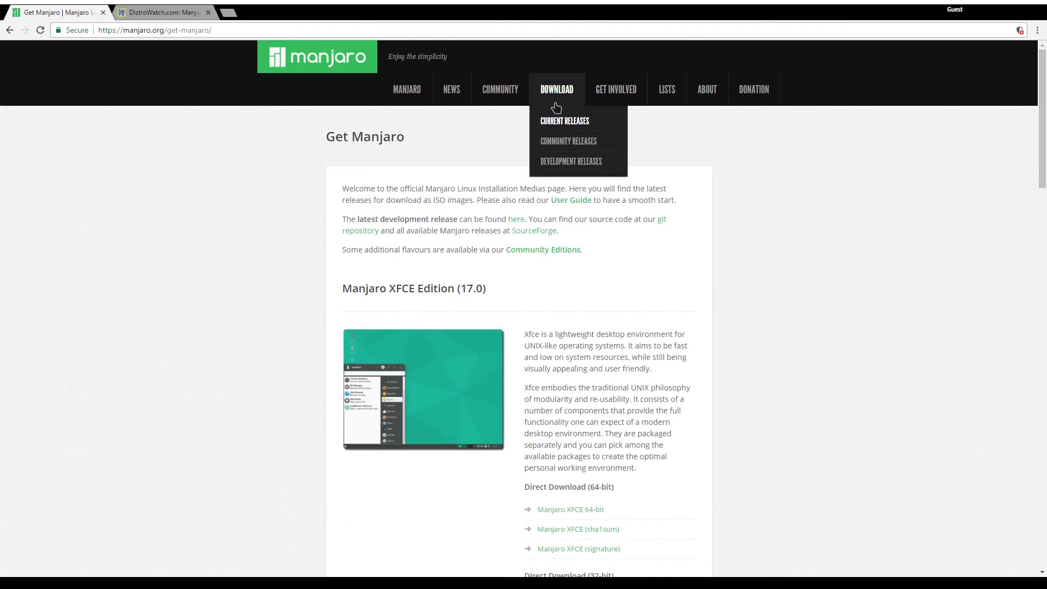
pyautogui.middleClick(560, 144)
pyautogui.click(163, 11)
pyautogui.scroll(-4, 310, 225)
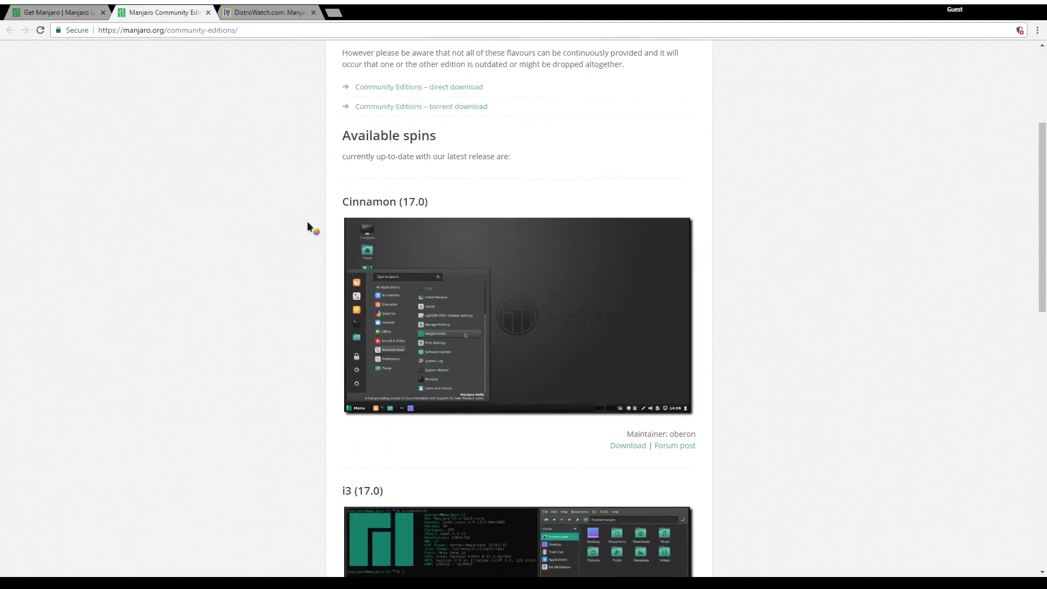
pyautogui.scroll(-9, 388, 374)
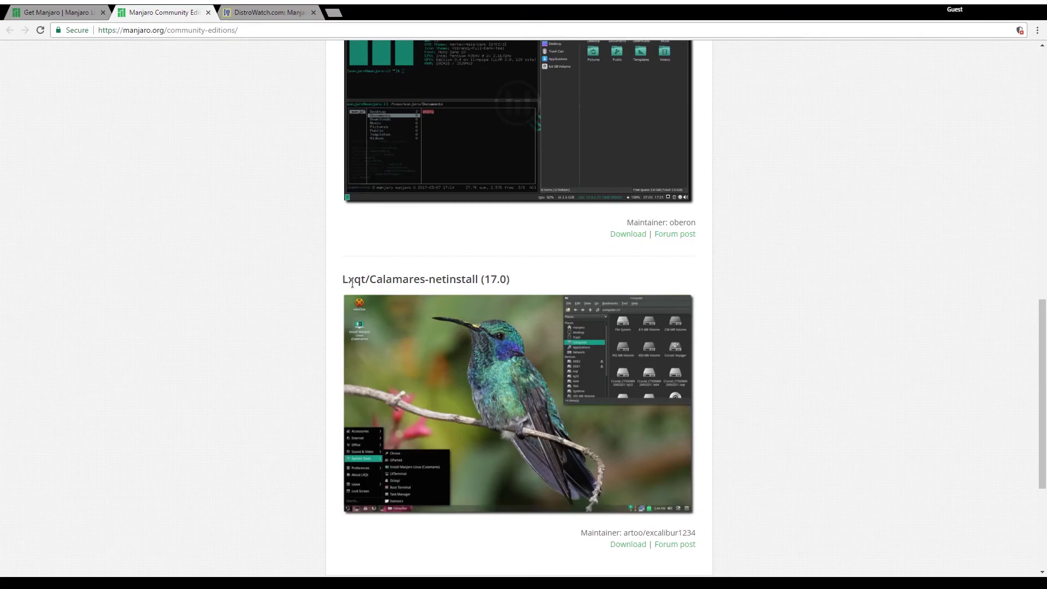
pyautogui.hotkey('ctrl', 't')
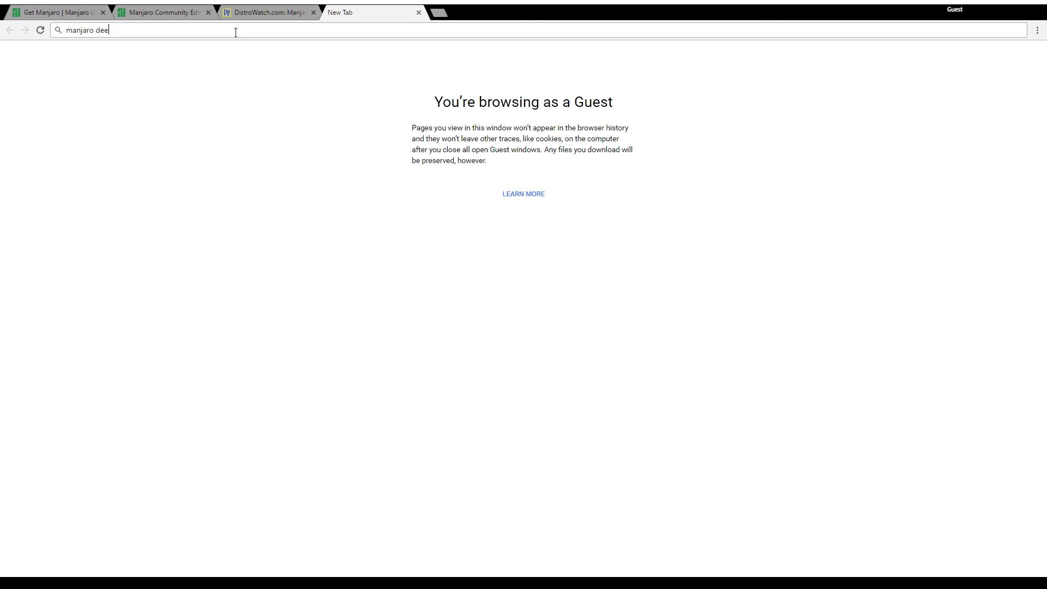
# Search Google for 'manjaro deepin' and 'manjaro budige', then open the Manjaro Budgie forum result.
pyautogui.write('manjaro deepin')
pyautogui.press('Return')
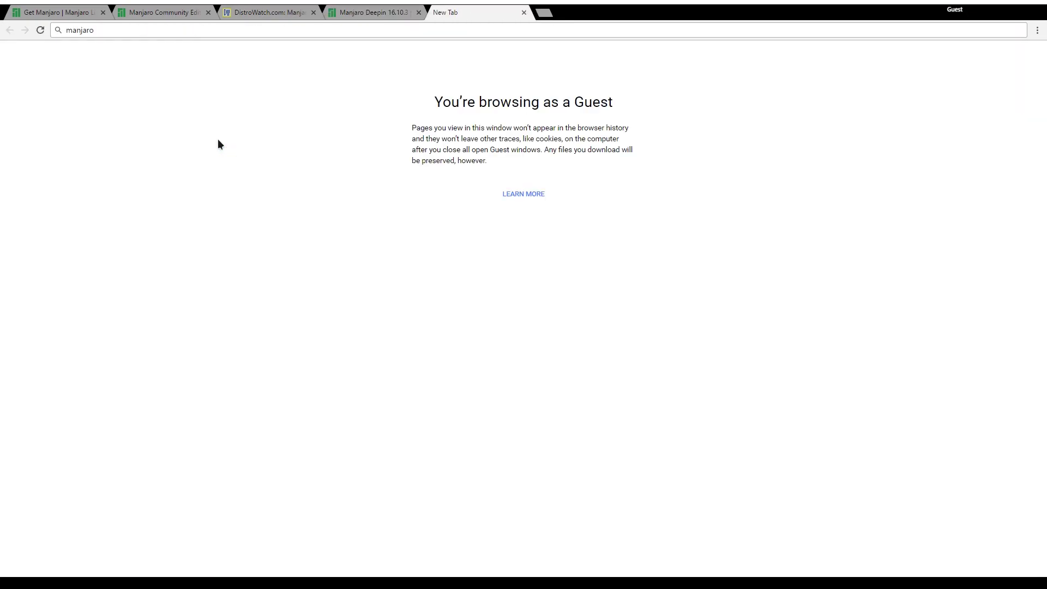
pyautogui.write('ige')
pyautogui.press('Return')
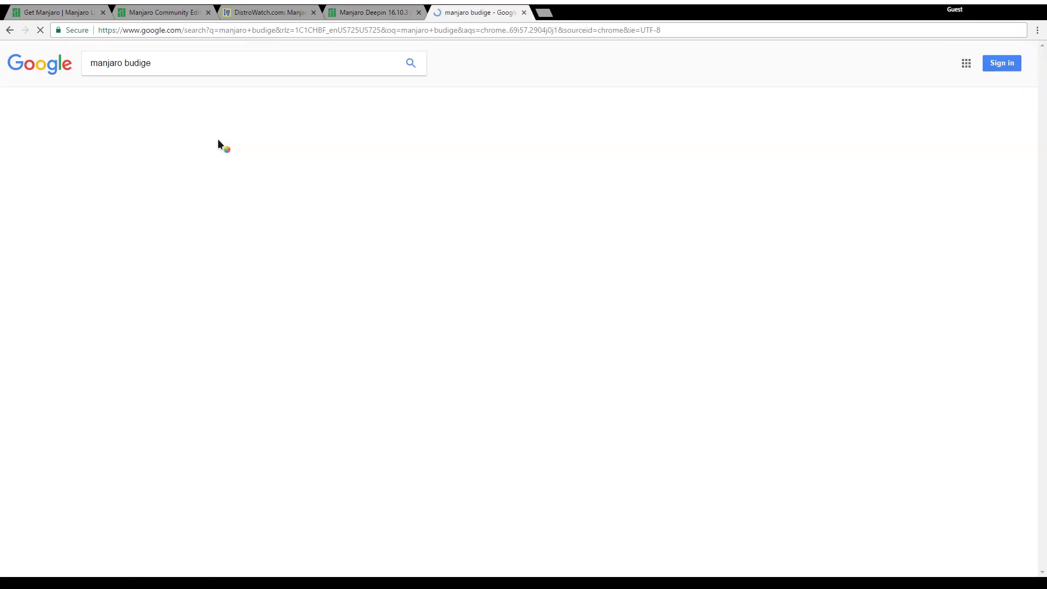
pyautogui.click(244, 185)
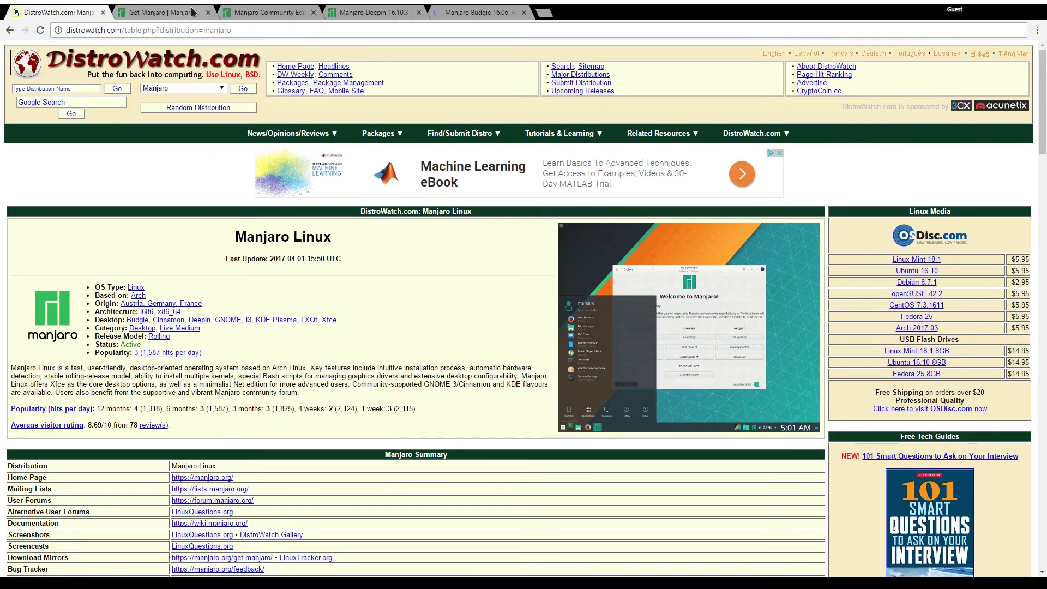
# On the Get Manjaro tab, download the 64-bit Manjaro XFCE 17.0 ISO.
pyautogui.click(192, 12)
pyautogui.scroll(-6, 546, 262)
pyautogui.scroll(5, 571, 288)
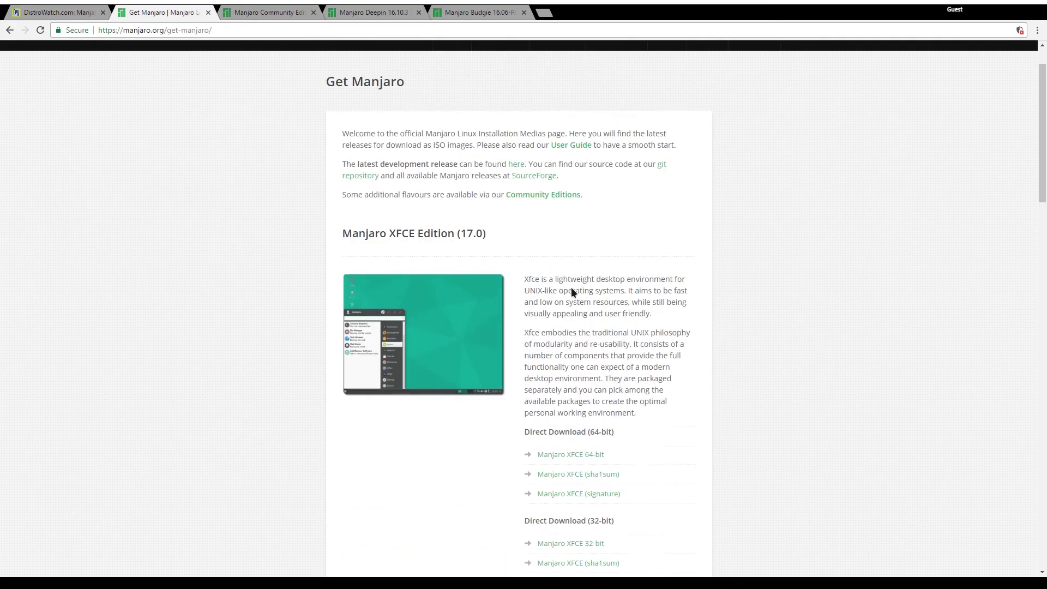
pyautogui.scroll(-5, 570, 291)
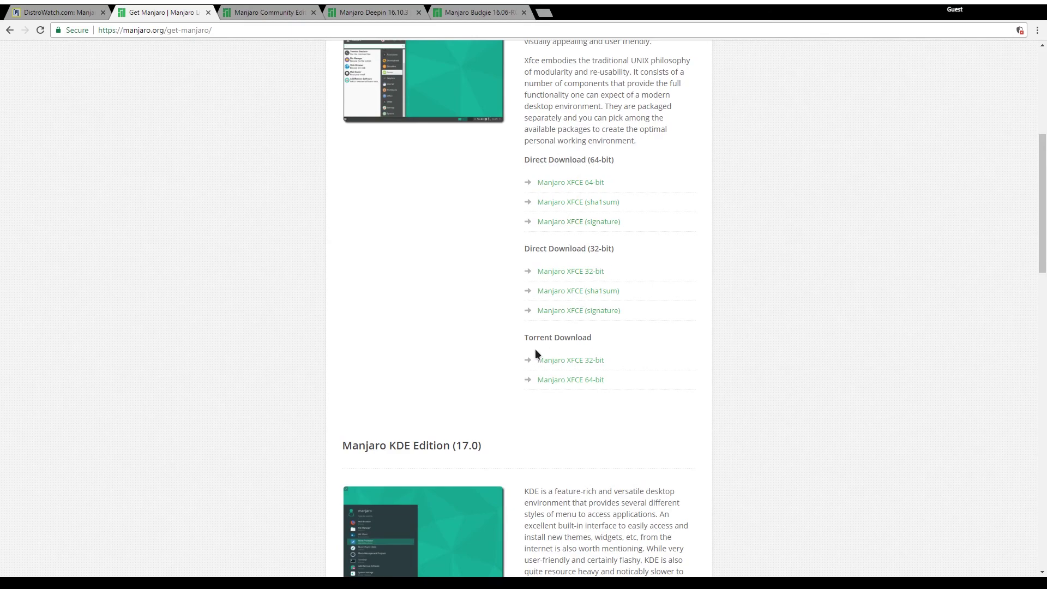
pyautogui.scroll(-18, 587, 332)
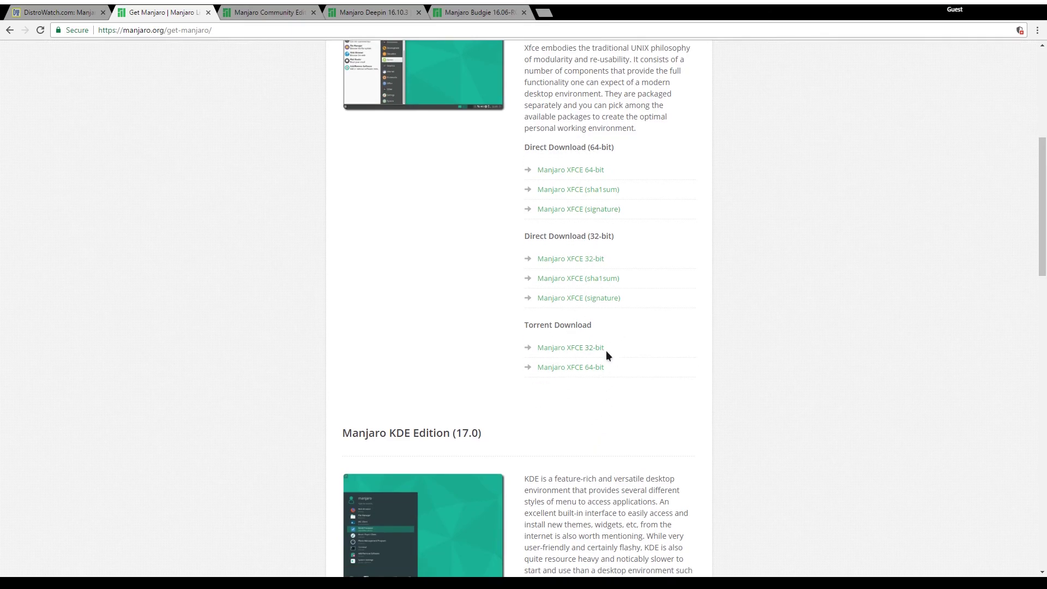
pyautogui.scroll(20, 667, 349)
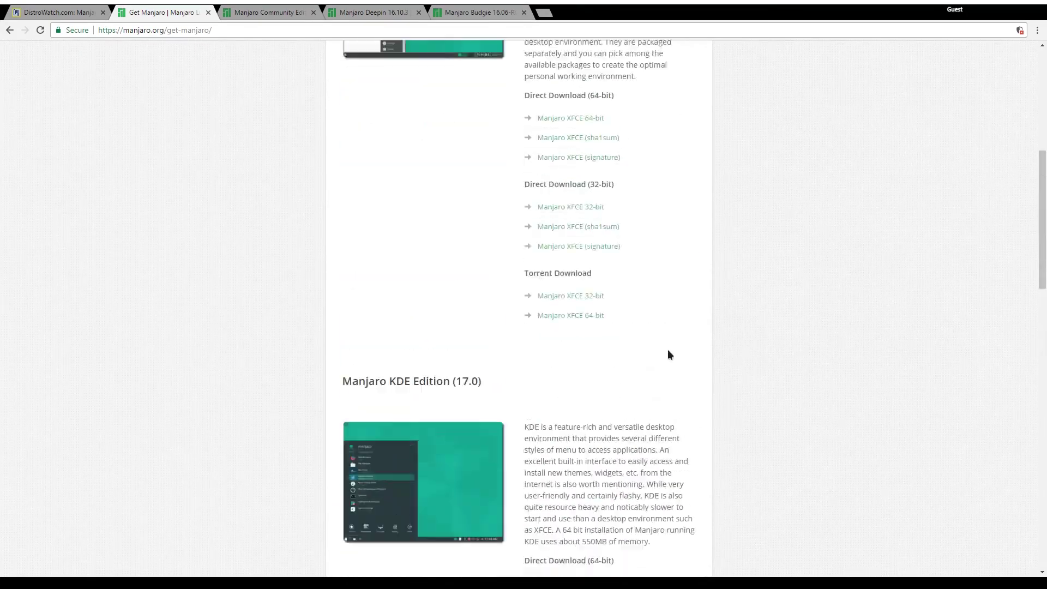
pyautogui.scroll(-4, 674, 351)
pyautogui.scroll(-1, 671, 346)
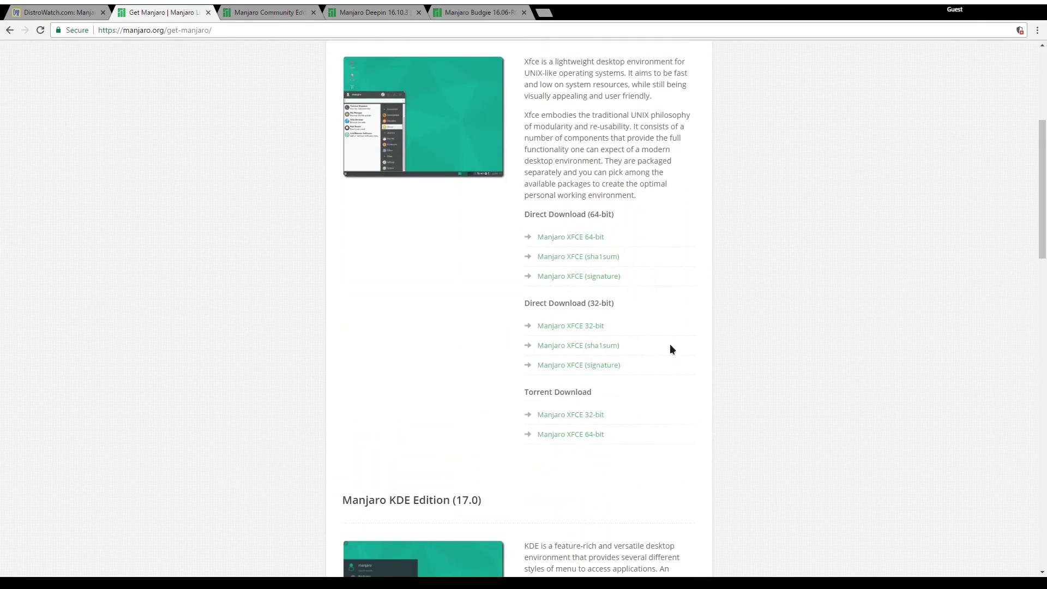
pyautogui.click(587, 237)
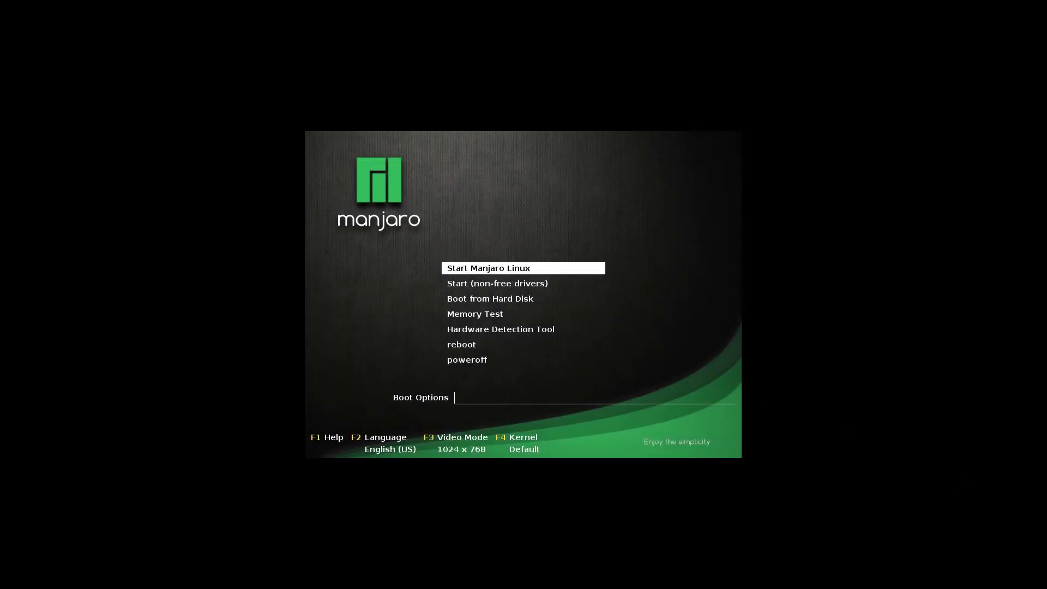
pyautogui.press('Down')
pyautogui.press('Down')
pyautogui.press('Up')
pyautogui.press('Up')
# Boot the live Manjaro system and move and enlarge the Manjaro Hello window.
pyautogui.press('Return')
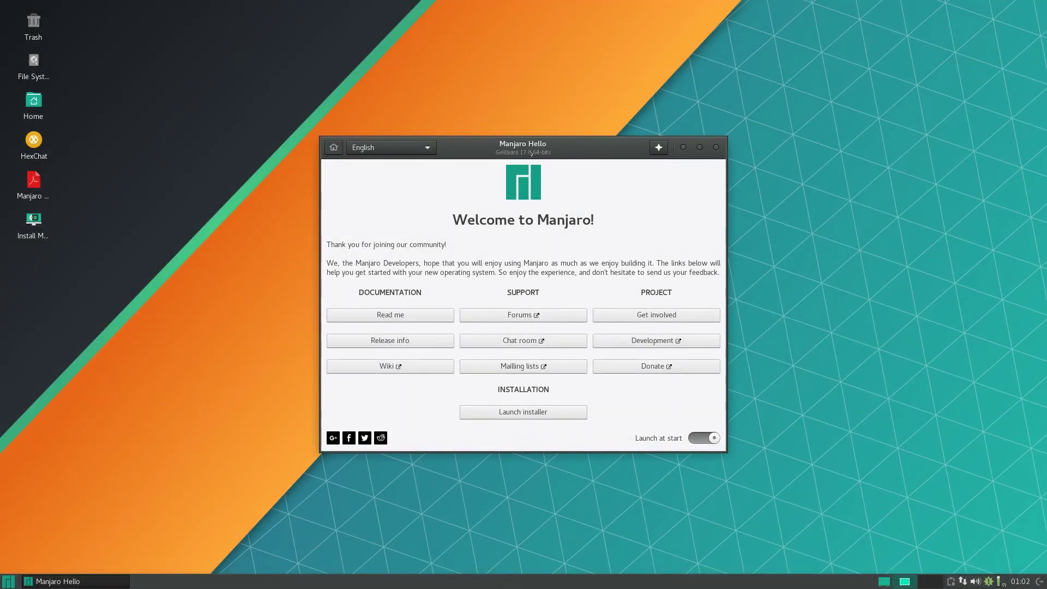
pyautogui.moveTo(530, 153); pyautogui.dragTo(470, 97)
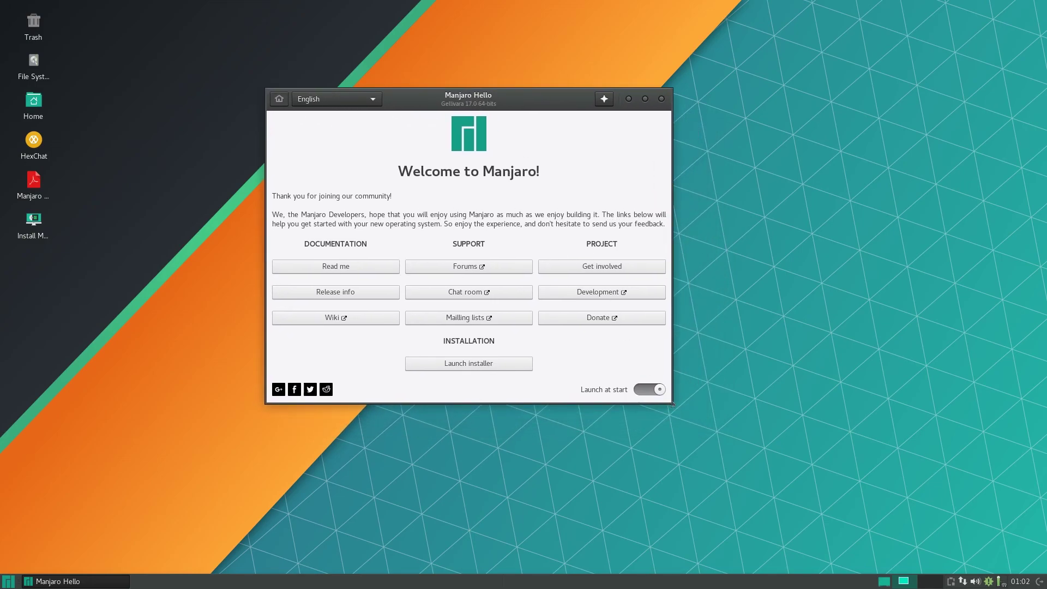
pyautogui.moveTo(669, 407); pyautogui.dragTo(801, 495)
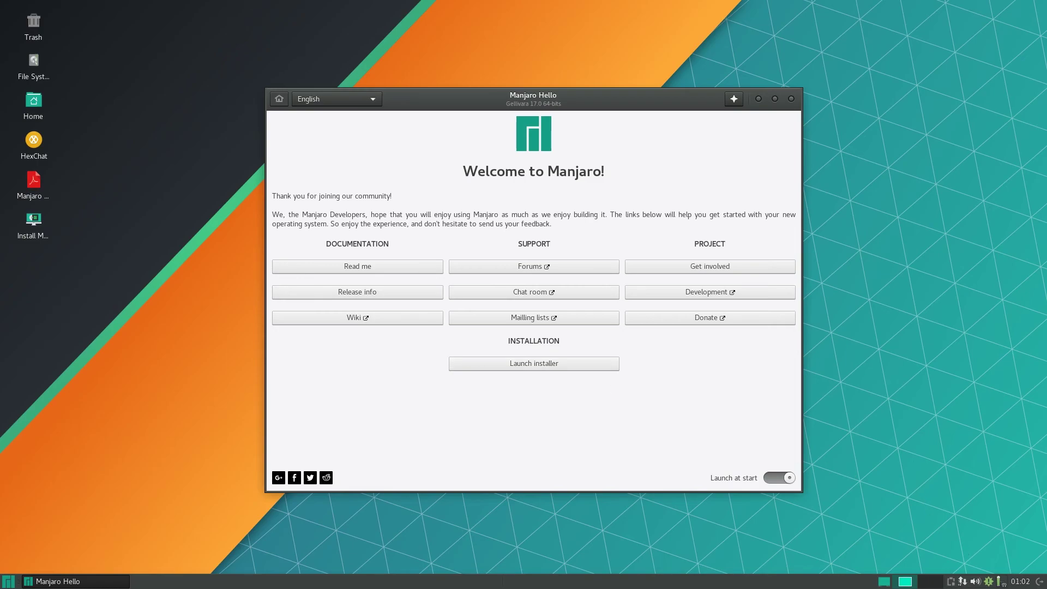
# Launch the Manjaro installer and bring Manjaro Hello back to the front.
pyautogui.rightClick(952, 586)
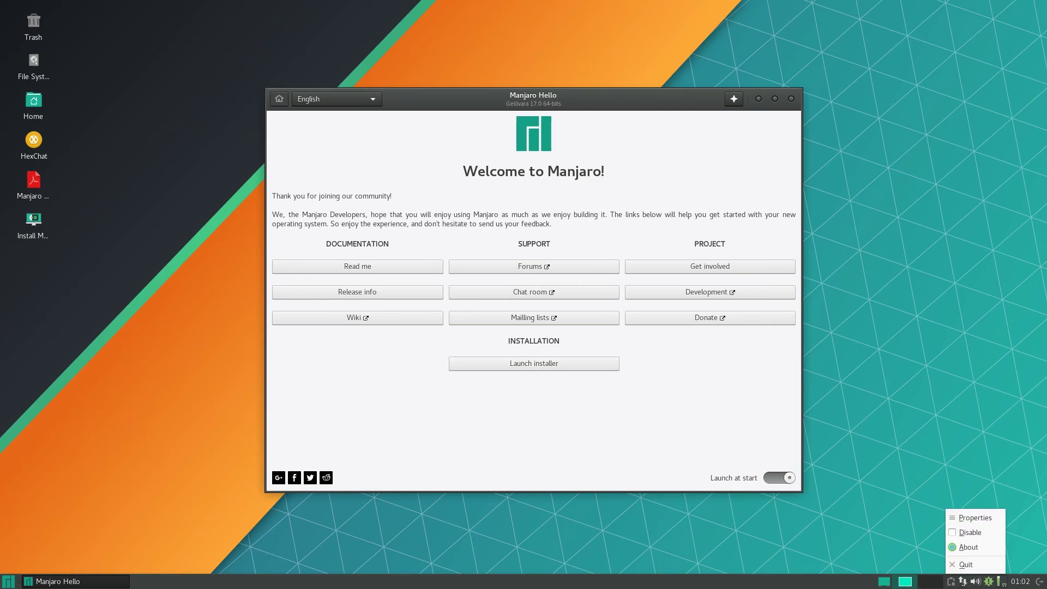
pyautogui.press('Escape')
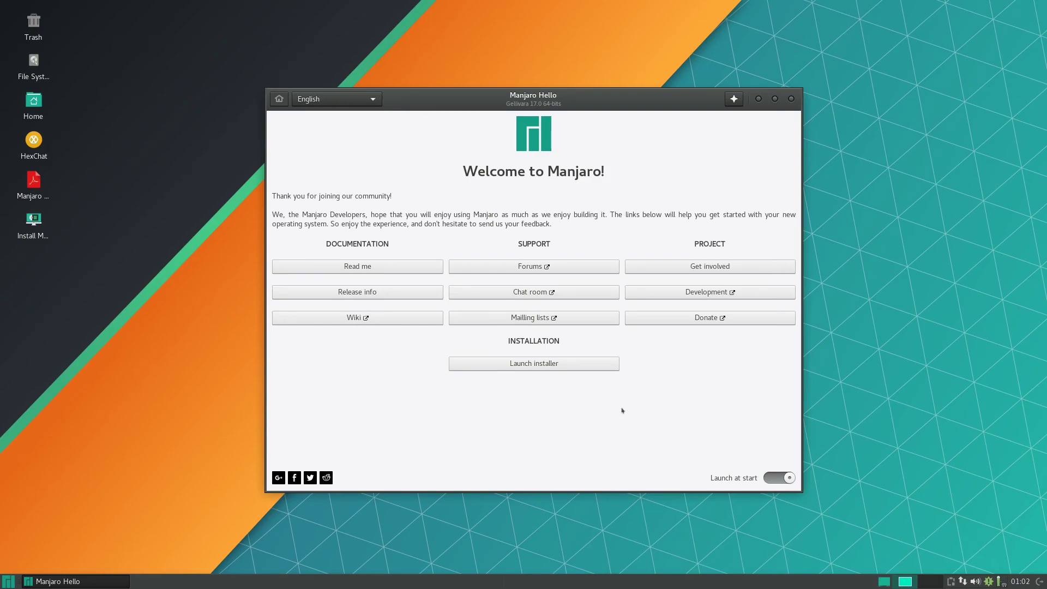
pyautogui.click(614, 365)
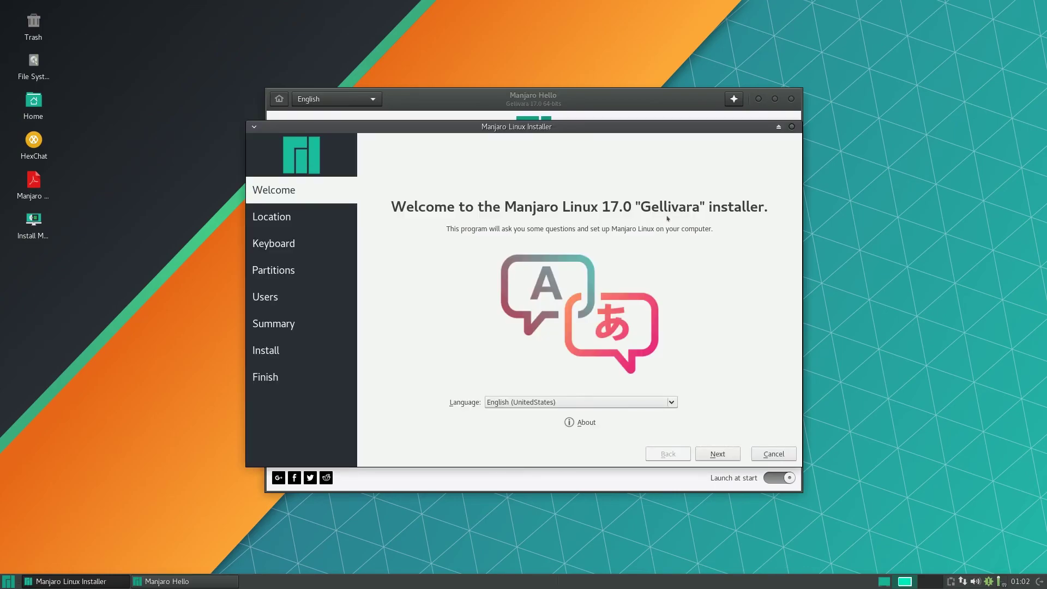
pyautogui.click(638, 109)
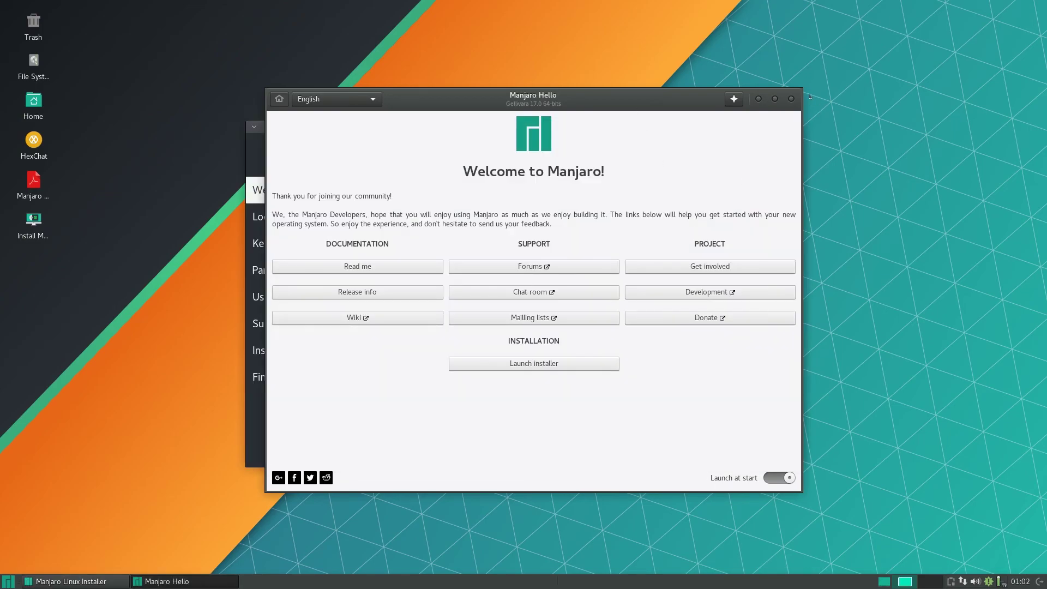
# Close Manjaro Hello, keep English (UnitedStates) and accept the America/New York location.
pyautogui.click(791, 99)
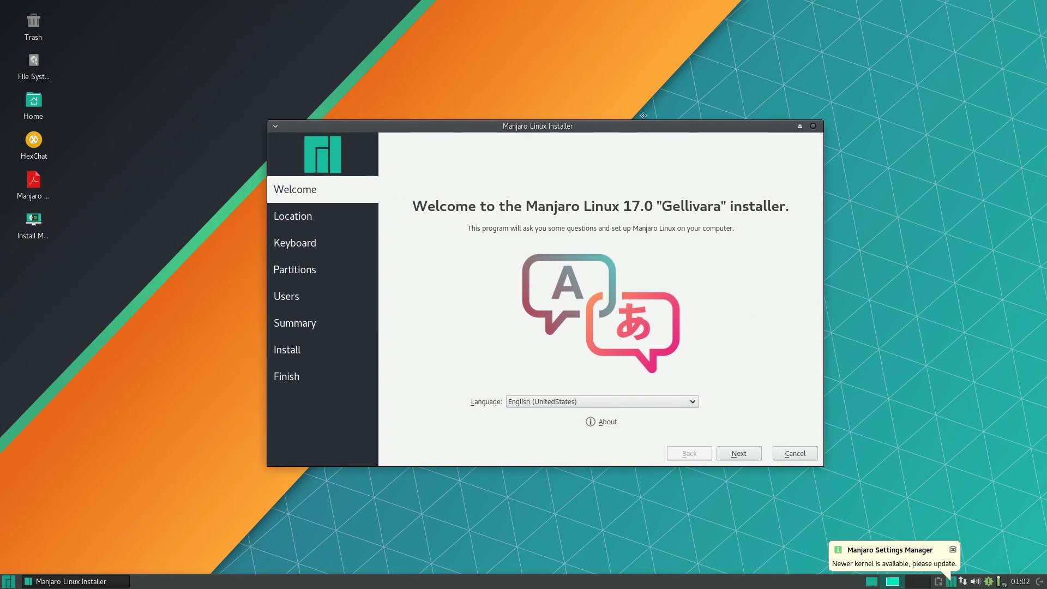
pyautogui.click(594, 386)
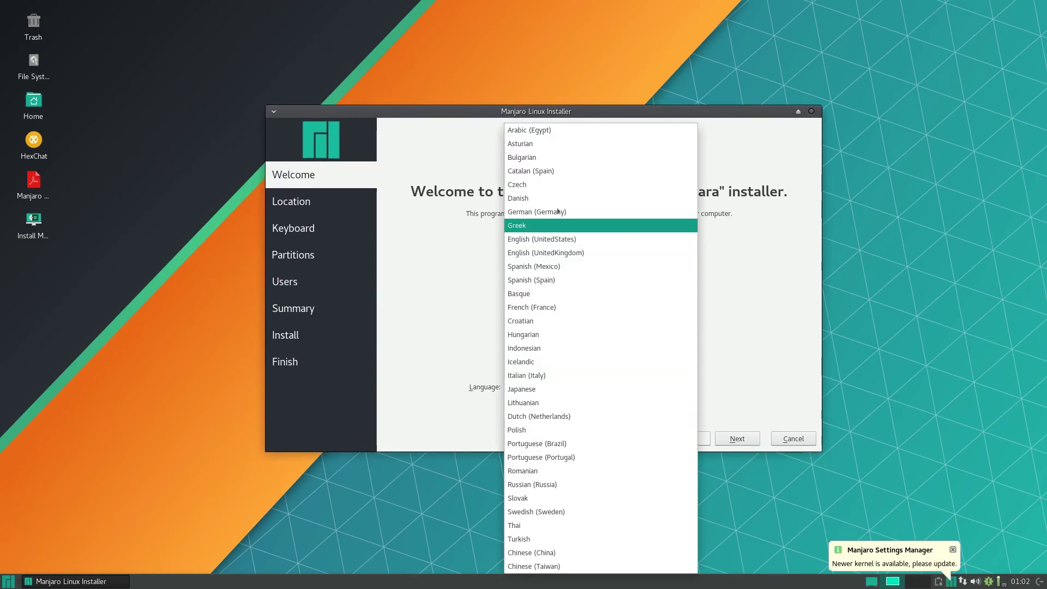
pyautogui.click(607, 238)
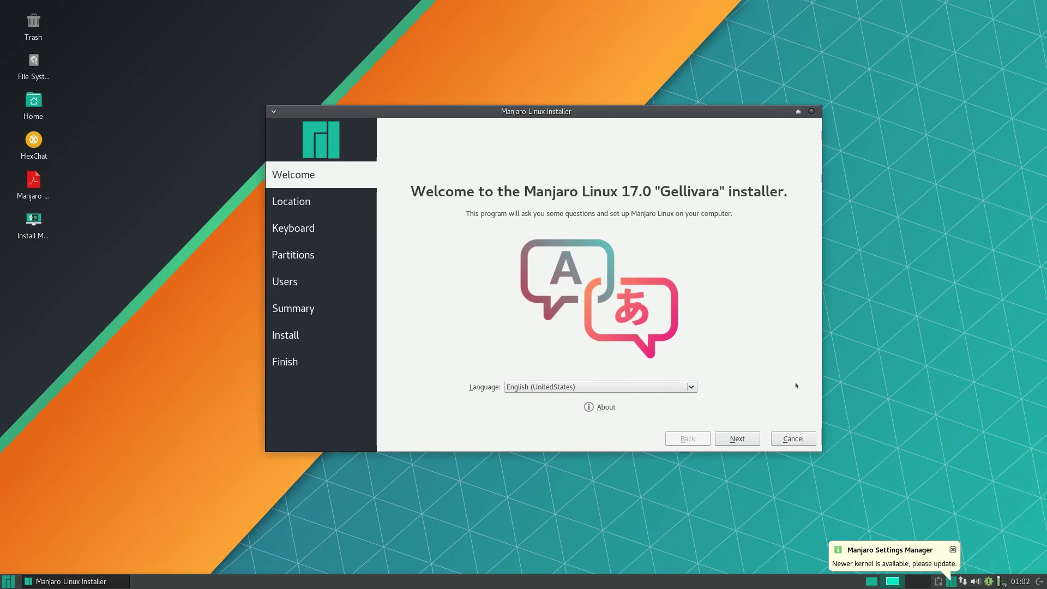
pyautogui.click(744, 439)
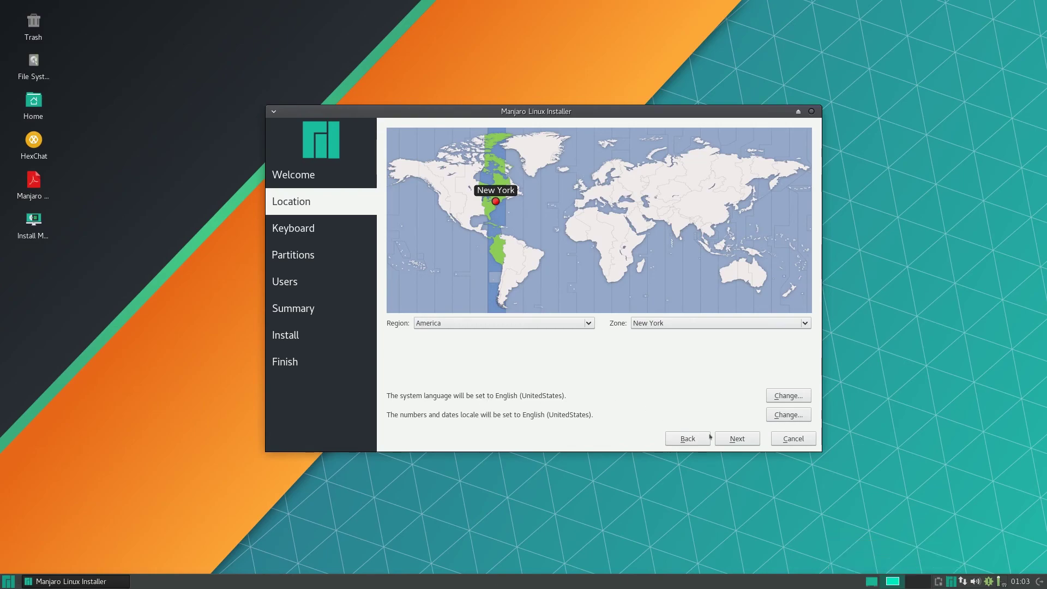
pyautogui.click(736, 437)
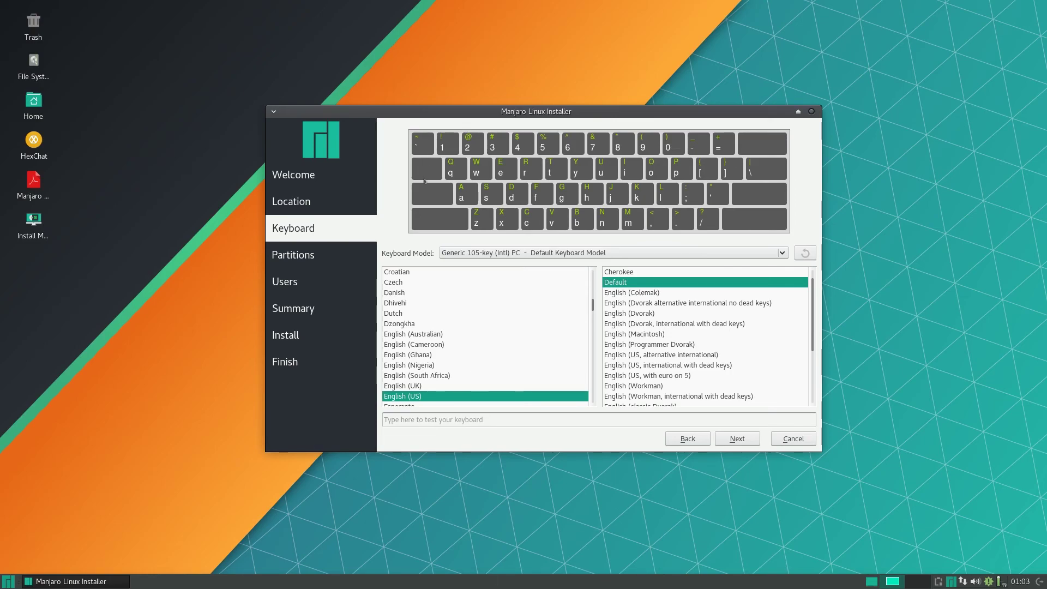
# Select the English (US) keyboard layout and test it with sample text.
pyautogui.click(436, 354)
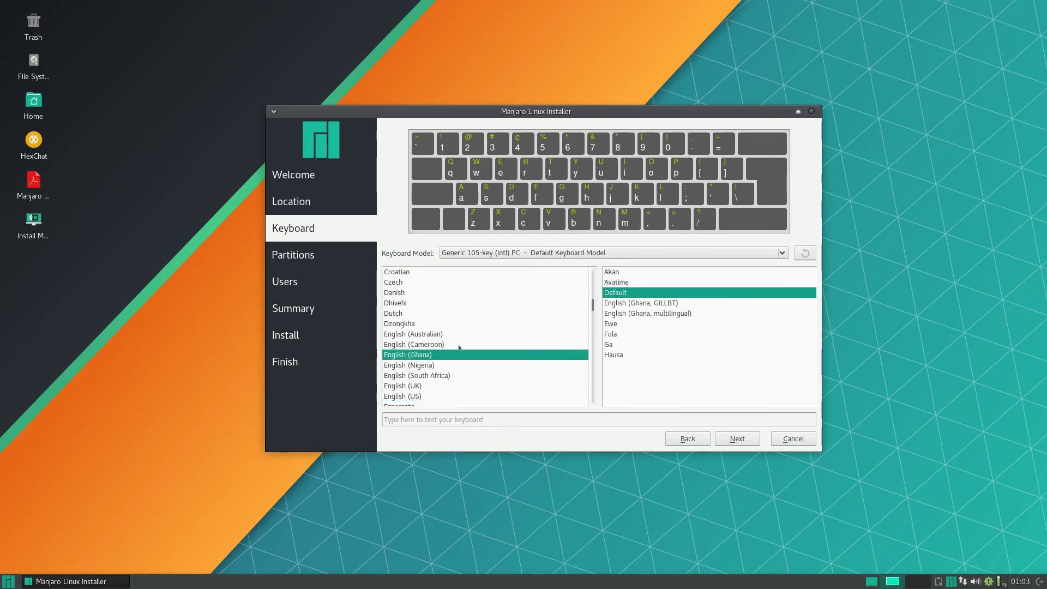
pyautogui.click(431, 395)
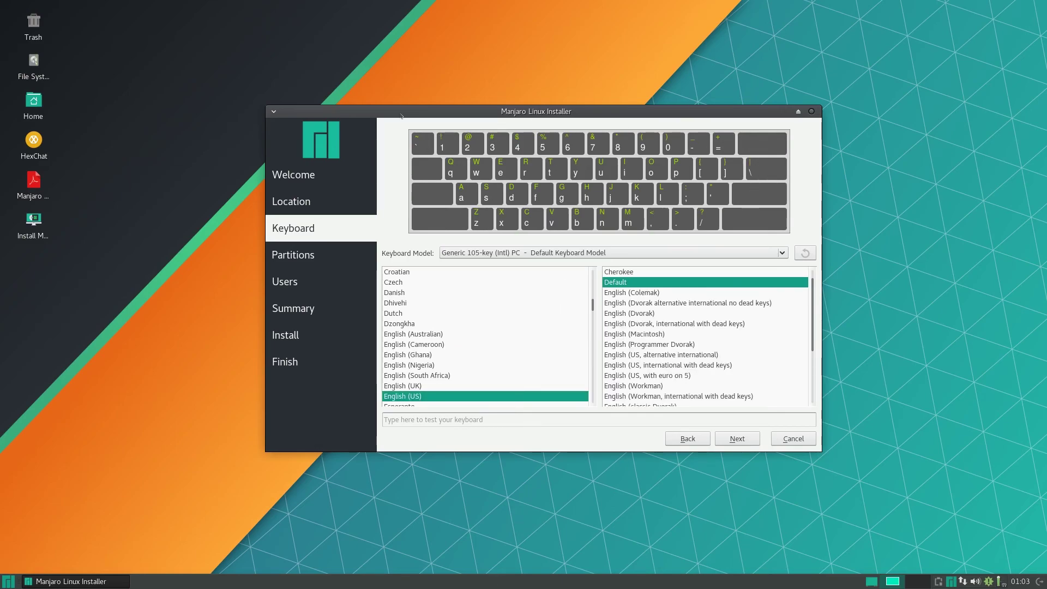
pyautogui.scroll(-3, 654, 338)
pyautogui.scroll(3, 670, 360)
pyautogui.scroll(-3, 720, 327)
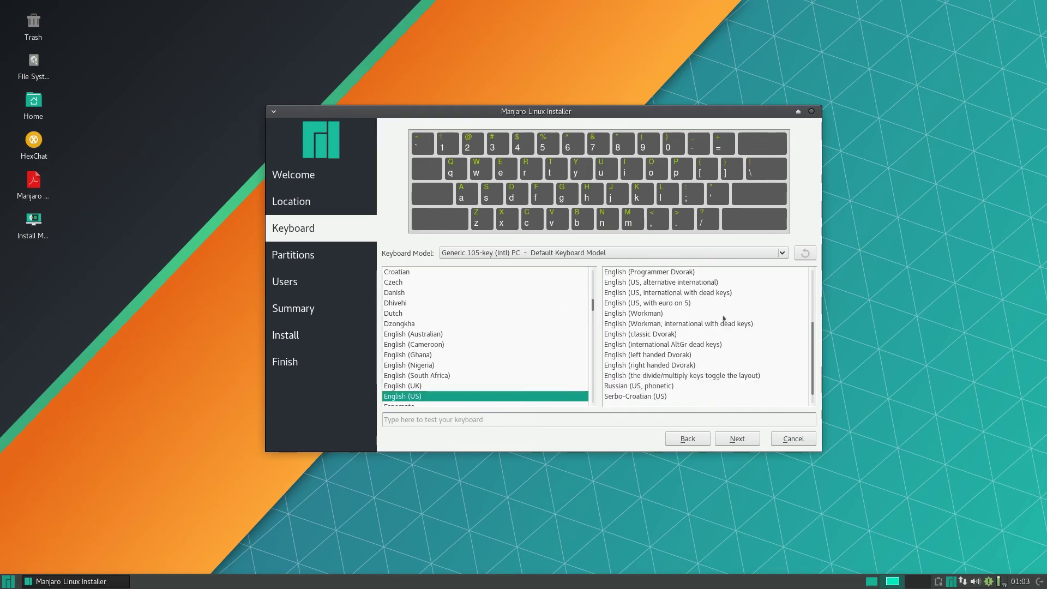
pyautogui.click(630, 419)
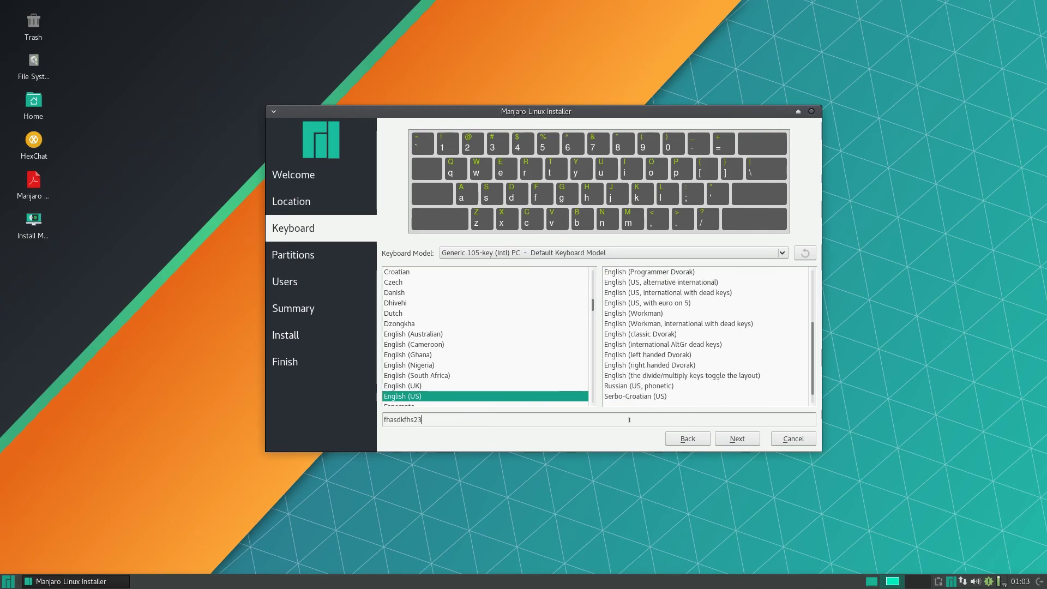
# Choose to erase the whole disk for partitioning, after briefly checking manual partitioning.
pyautogui.click(733, 438)
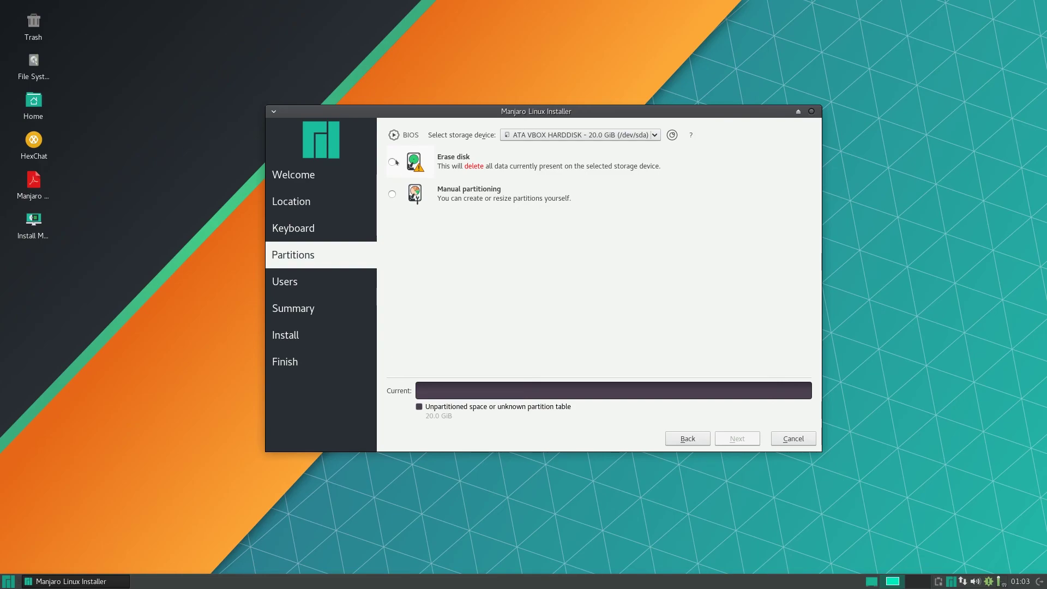
pyautogui.click(392, 162)
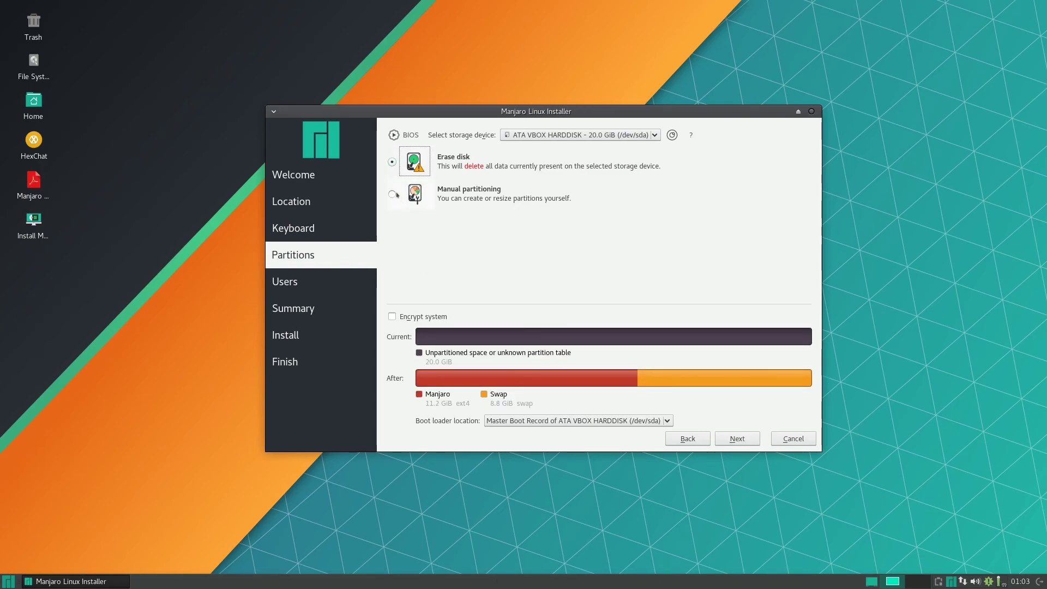
pyautogui.click(393, 194)
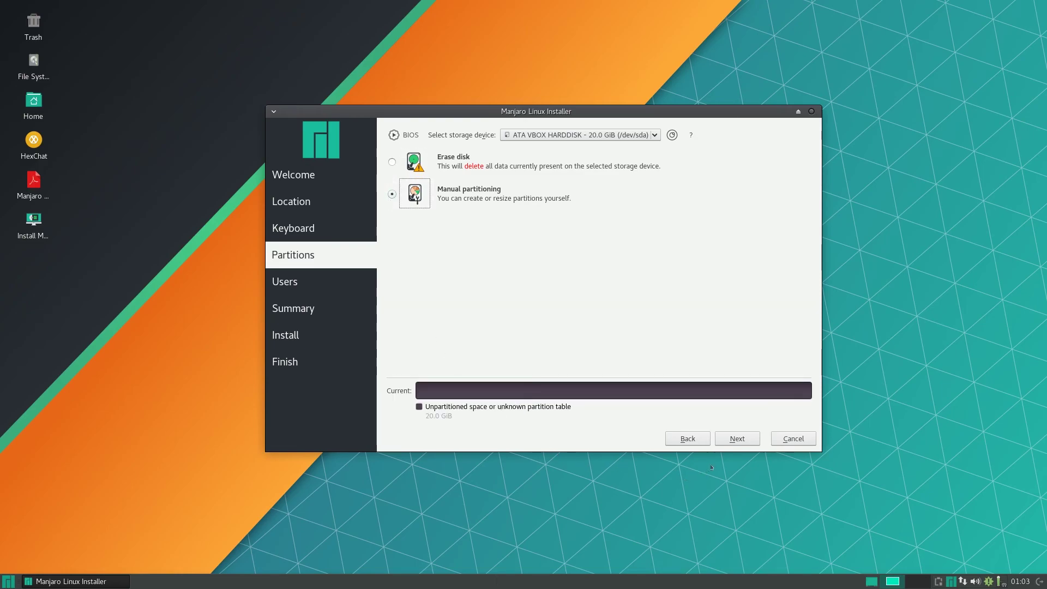
pyautogui.click(723, 437)
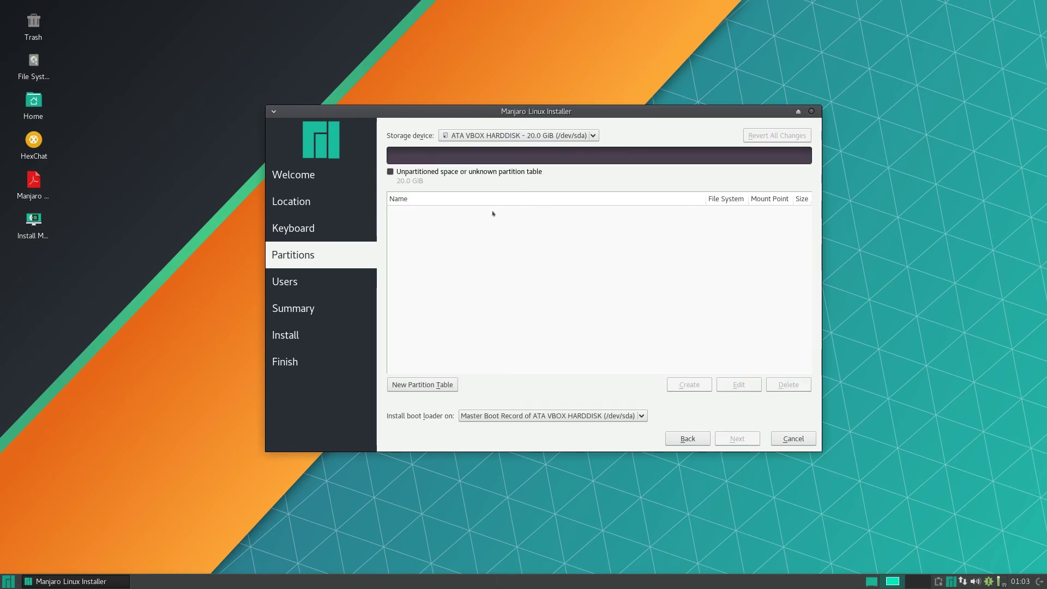
pyautogui.click(698, 440)
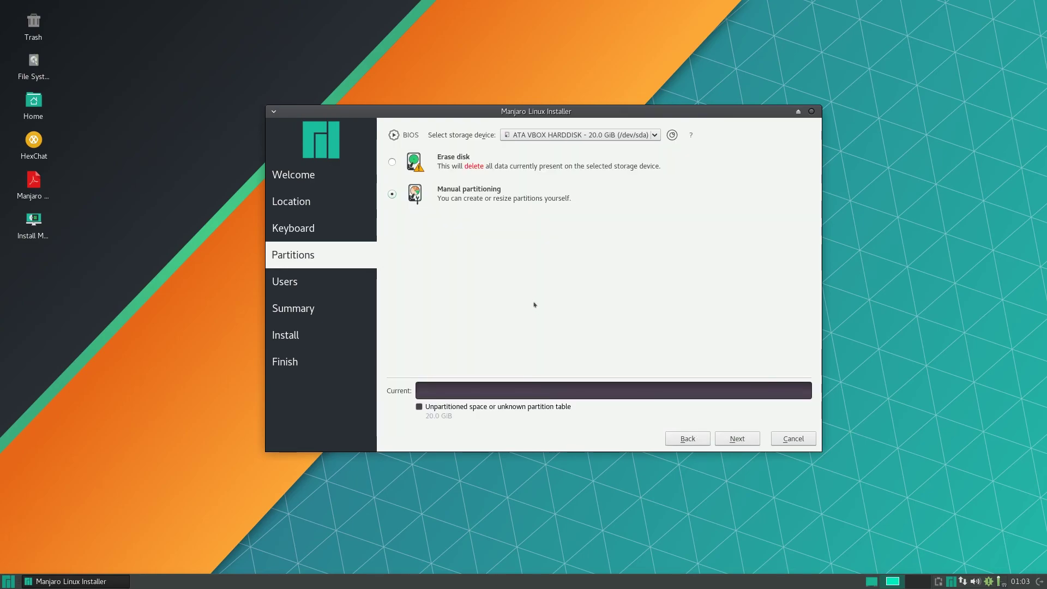
pyautogui.click(401, 164)
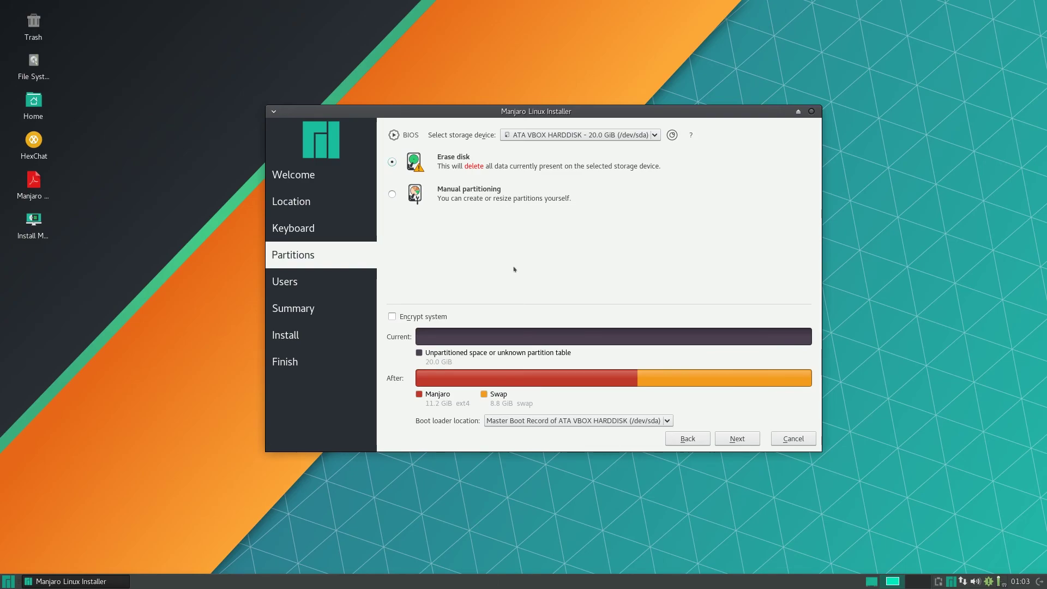
# Keep the boot loader on the Master Boot Record of /dev/sda and continue.
pyautogui.click(560, 424)
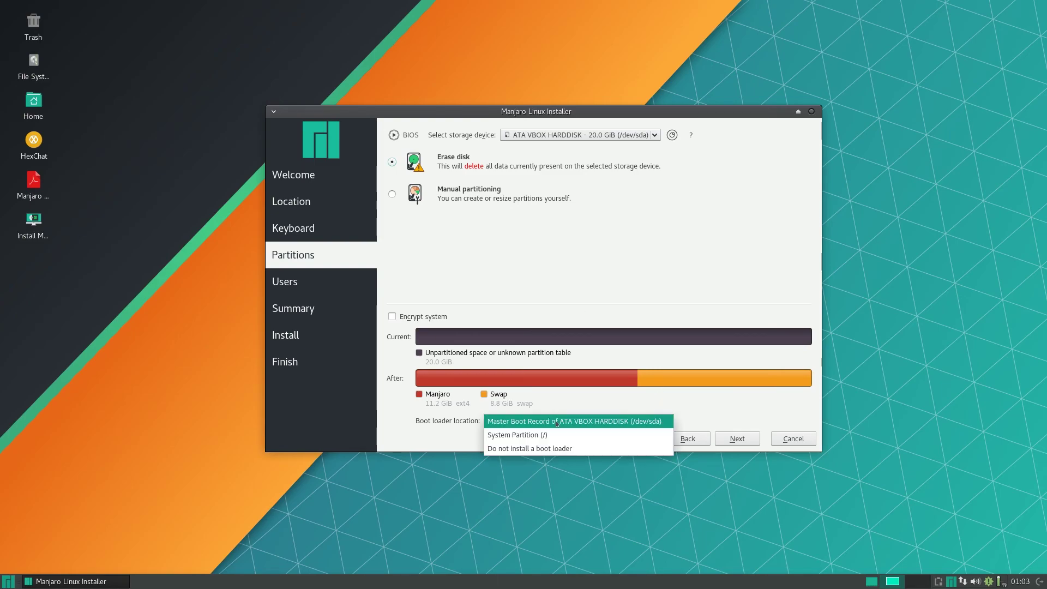
pyautogui.click(527, 421)
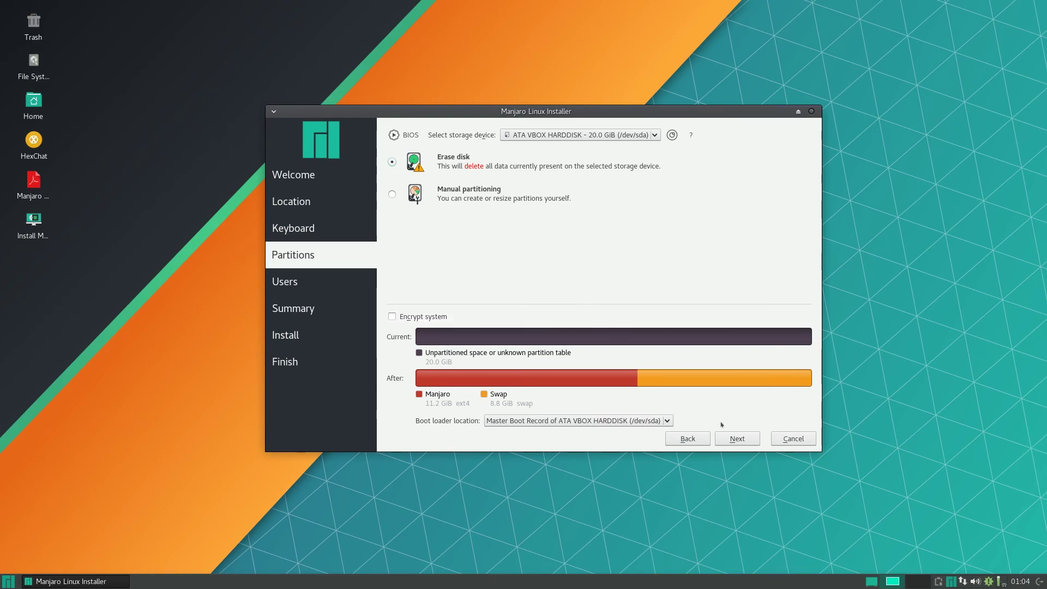
pyautogui.click(725, 439)
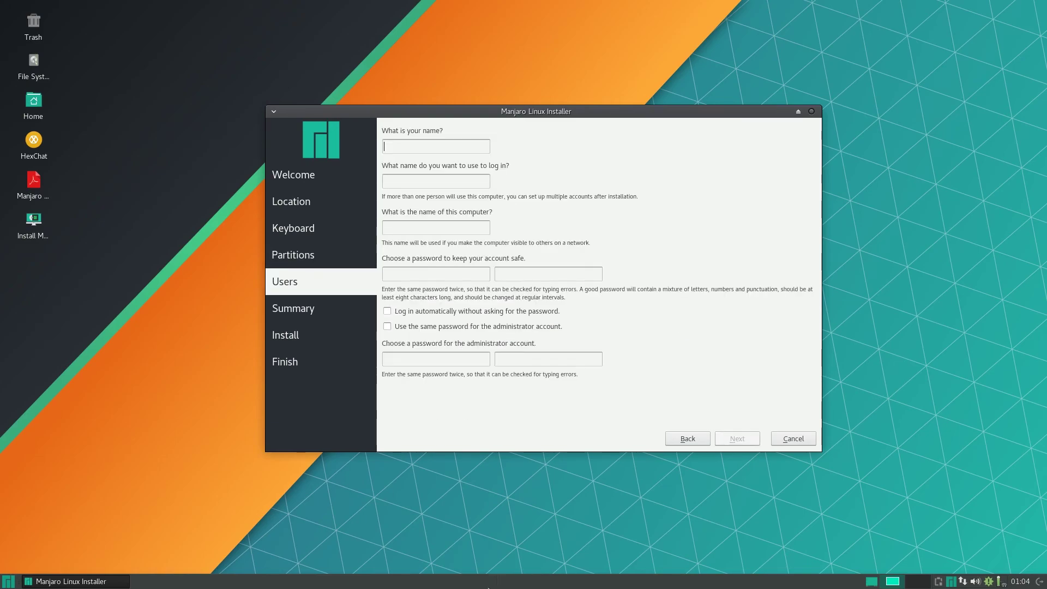
# Enter the user's full name, the login name and computer name bol-MANJARO.
pyautogui.click(426, 145)
pyautogui.write('Byte of Linux')
pyautogui.press('Tab')
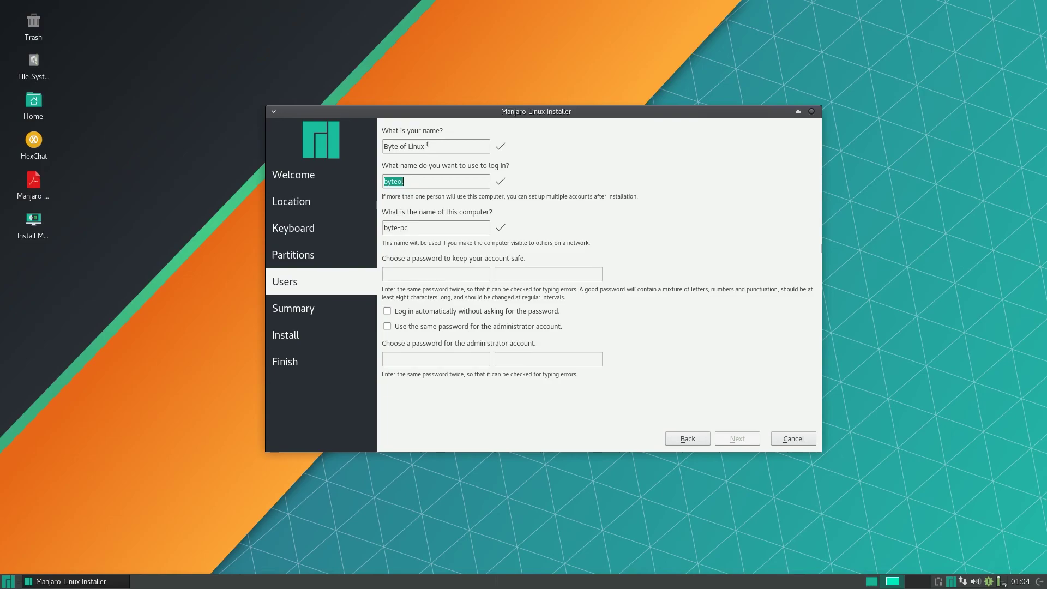
pyautogui.write('byteoflinux')
pyautogui.press('Tab')
pyautogui.write('bol-MANJARO')
pyautogui.press('Tab')
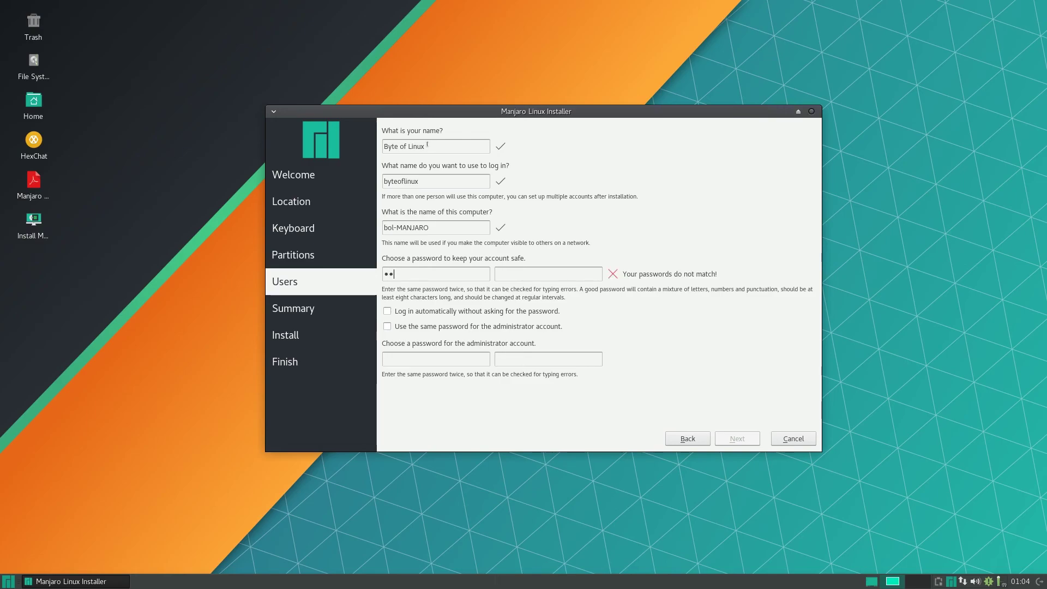
# Set and confirm the user password, reusing it for the administrator account.
pyautogui.press('Tab')
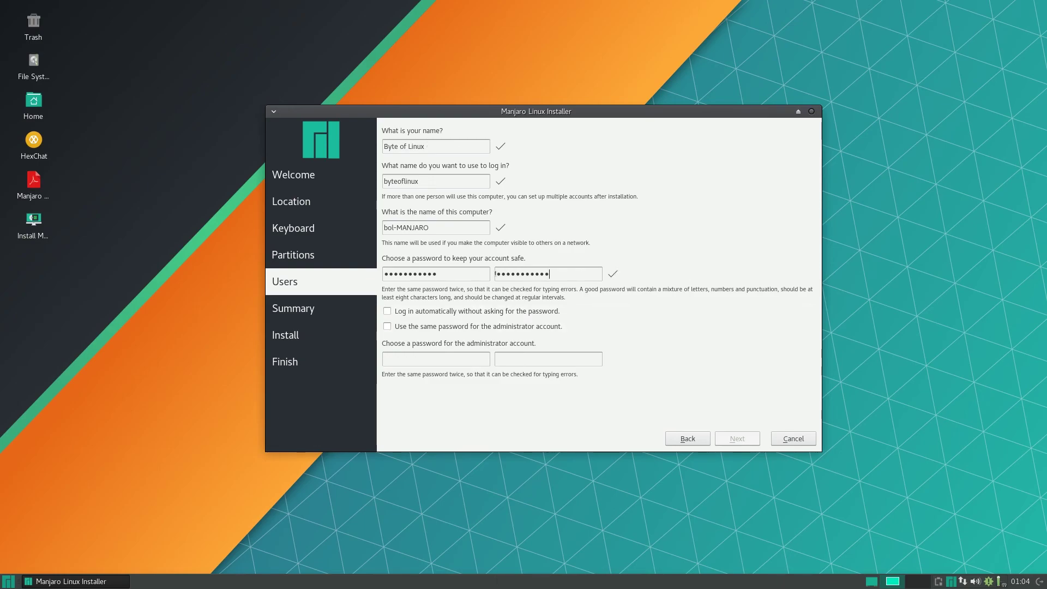
pyautogui.click(391, 327)
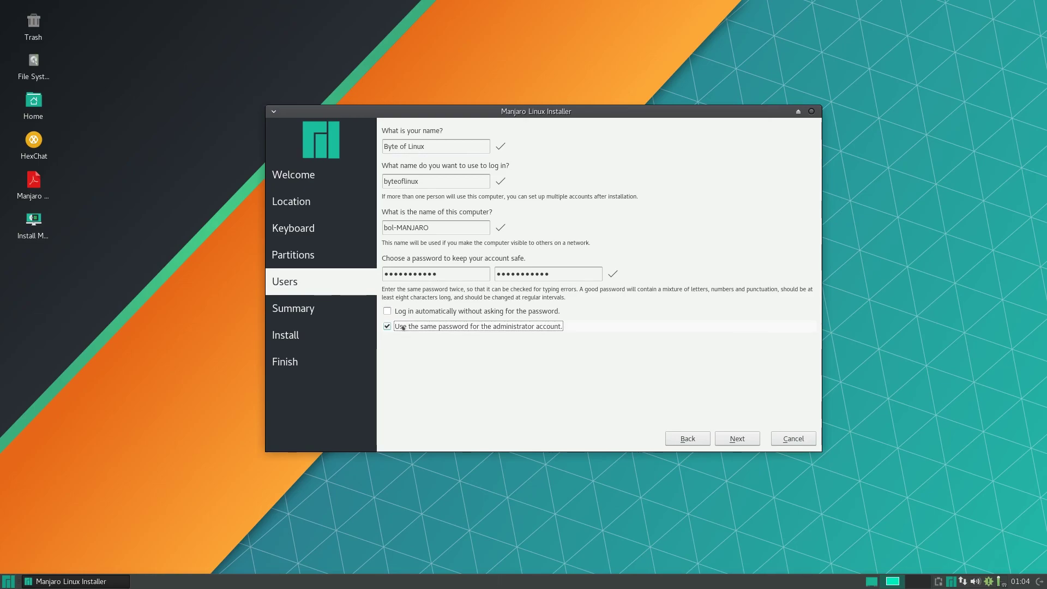
pyautogui.click(407, 325)
pyautogui.click(445, 361)
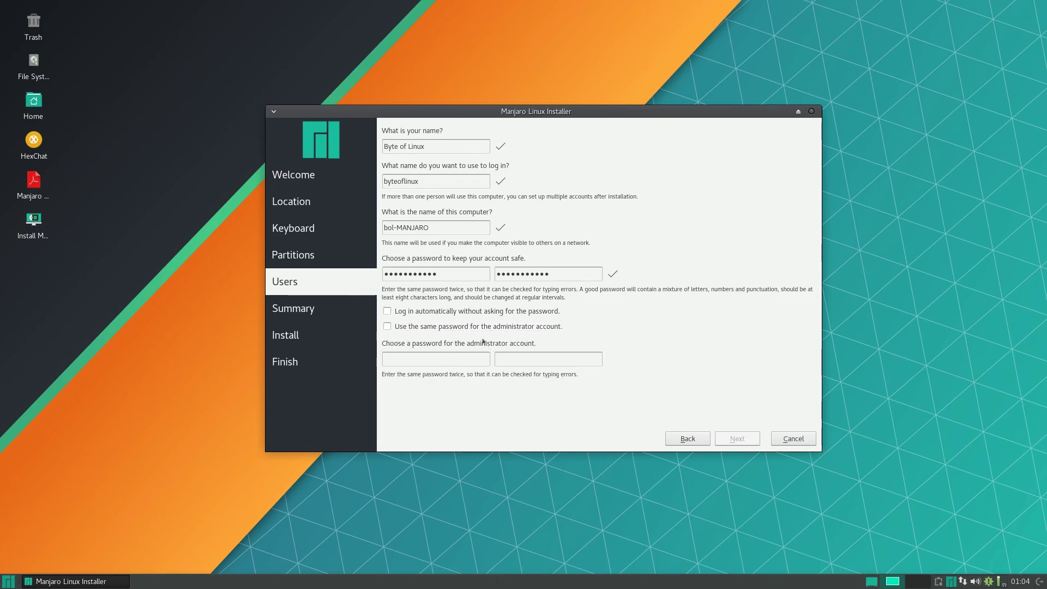
pyautogui.click(463, 326)
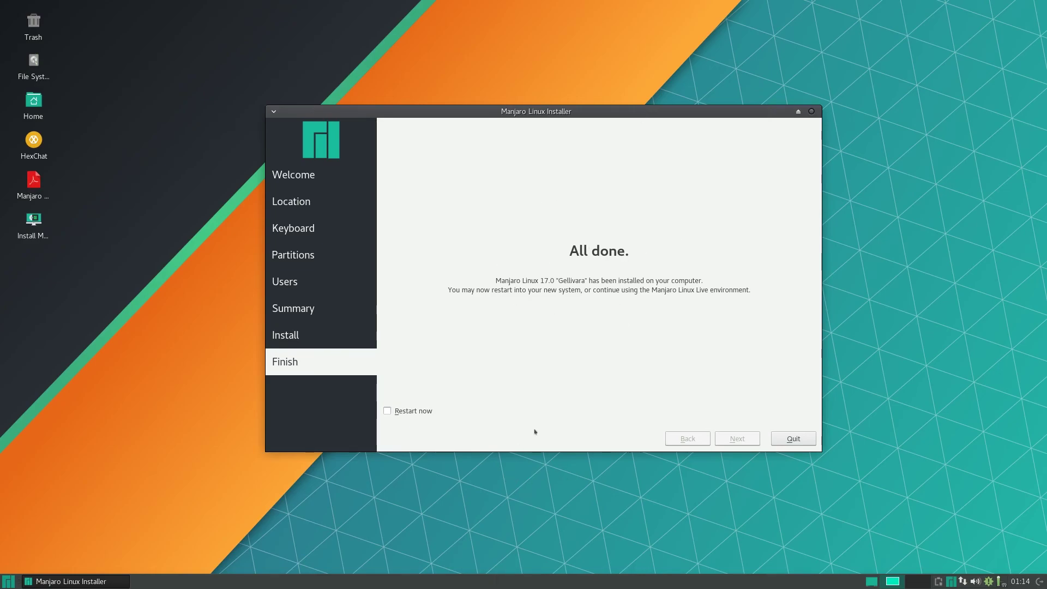
# Tick Restart now and quit the finished installer to reboot into Manjaro 17.0.
pyautogui.click(387, 410)
pyautogui.click(8, 581)
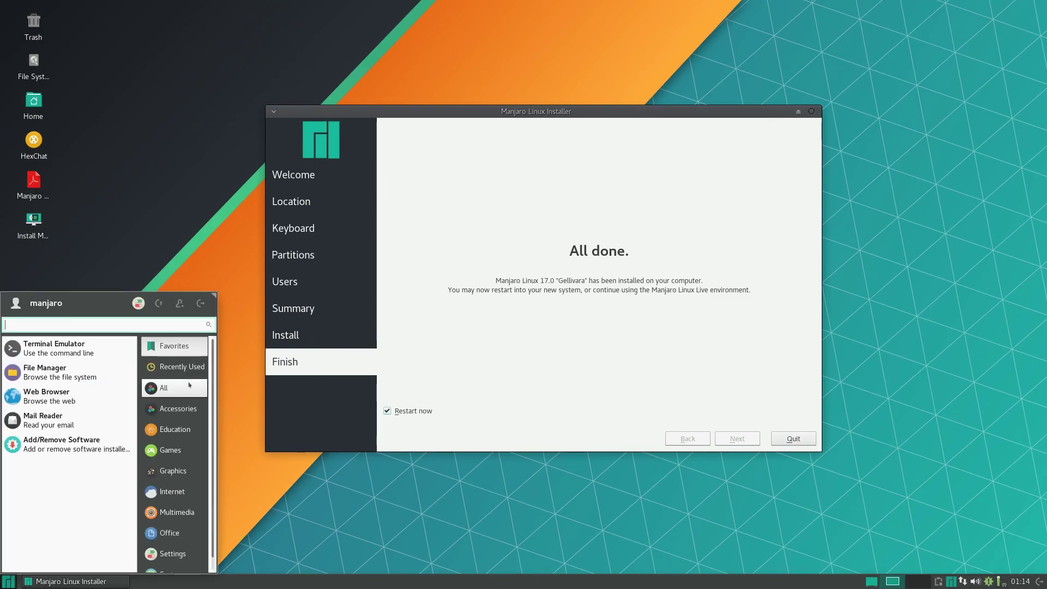
pyautogui.click(536, 347)
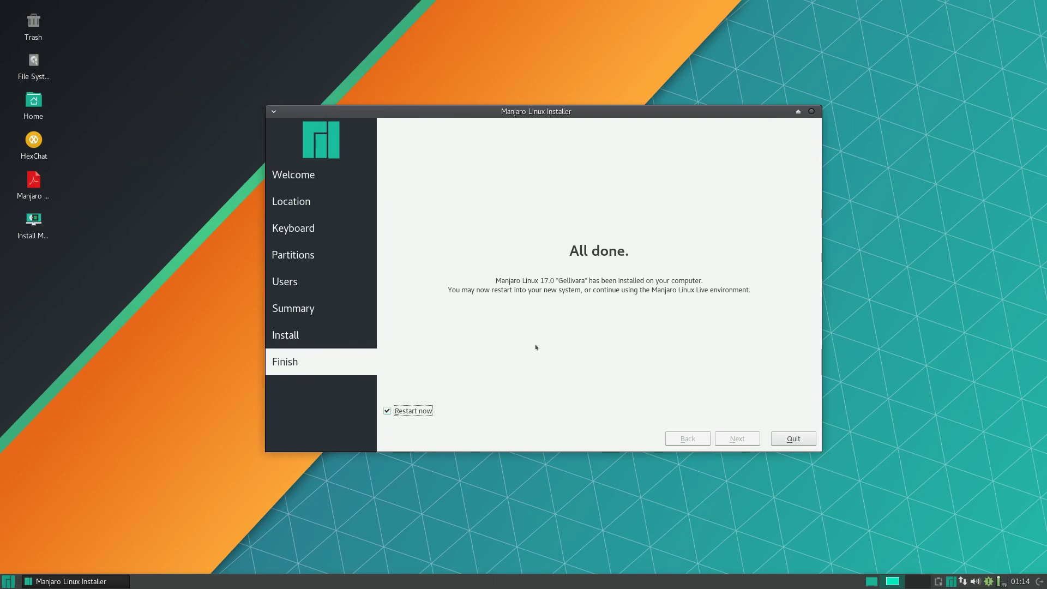
pyautogui.click(806, 440)
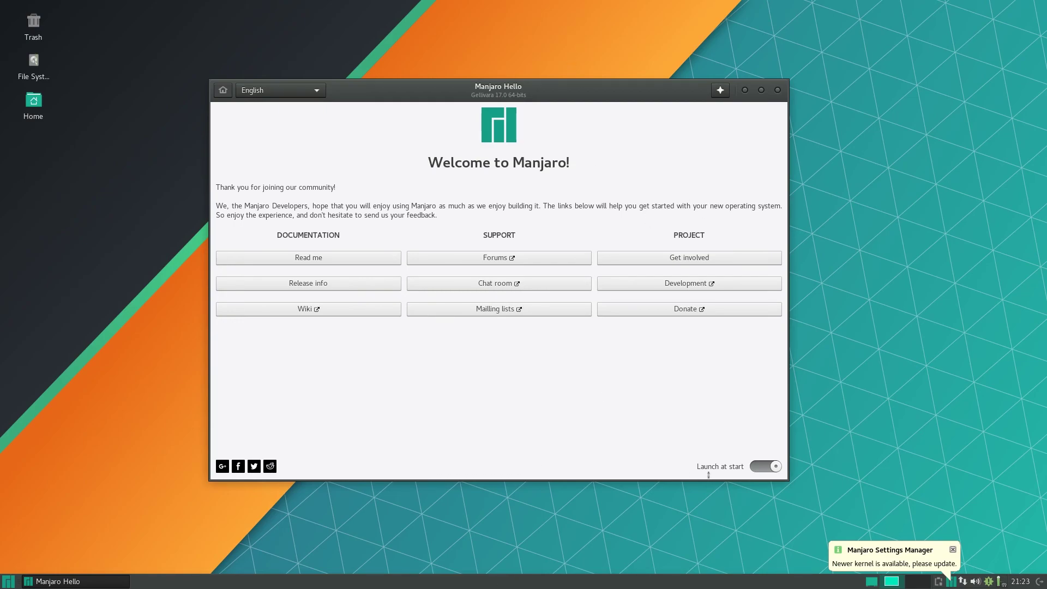
# Switch off Launch at start in Manjaro Hello and close the window.
pyautogui.click(768, 465)
pyautogui.click(777, 91)
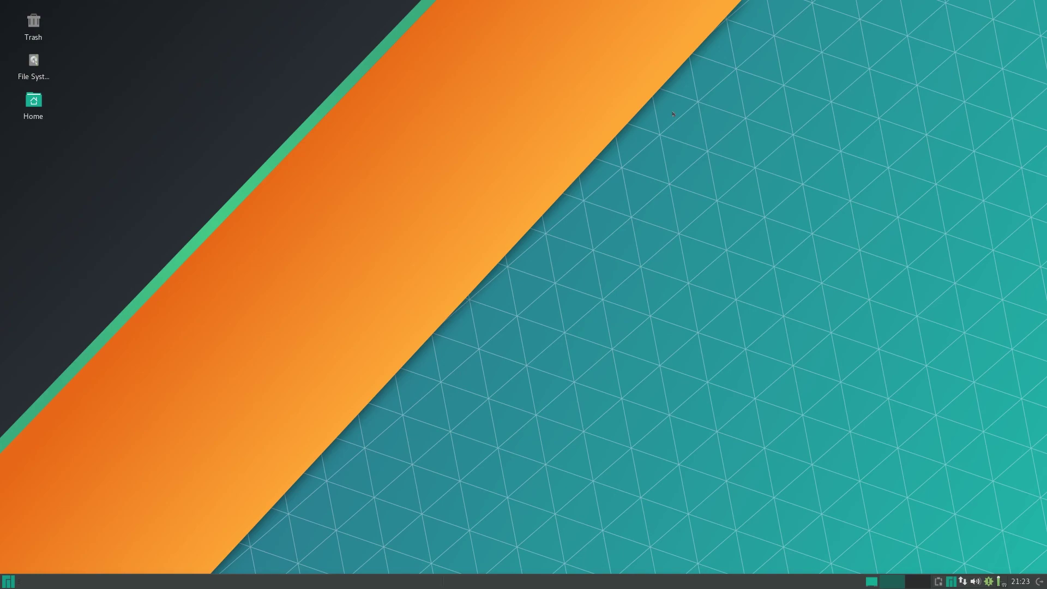
# Drag the Whisker menu's corner grip to make the menu wider and taller.
pyautogui.click(9, 582)
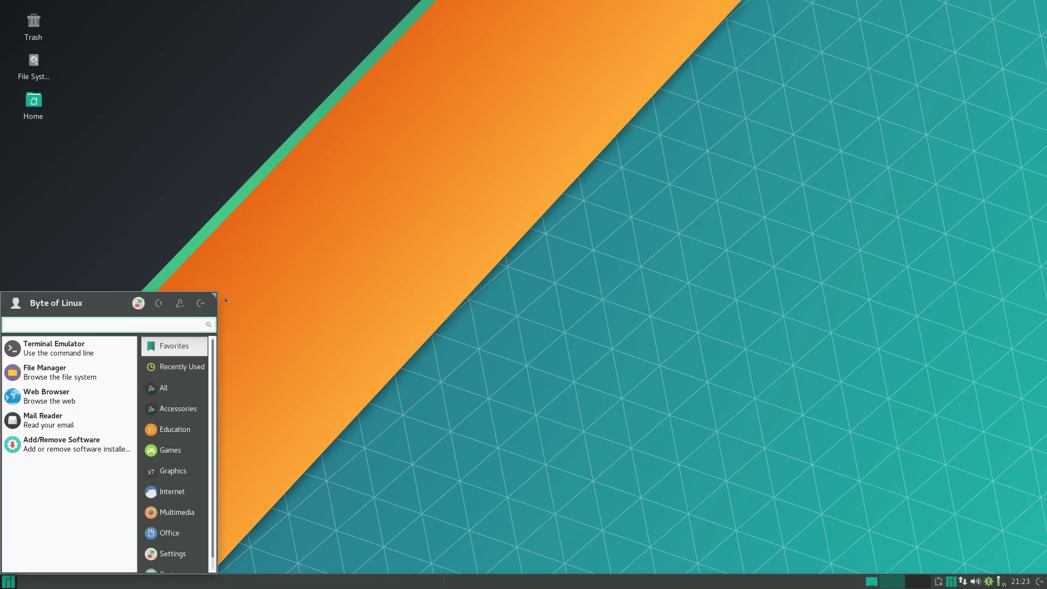
pyautogui.moveTo(216, 298); pyautogui.dragTo(328, 220)
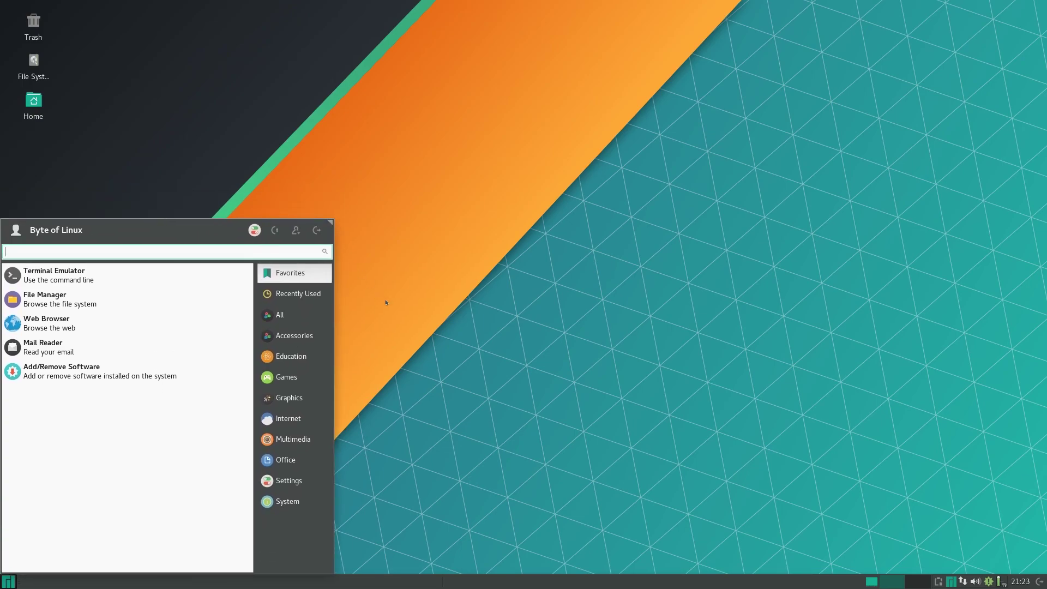
pyautogui.press('Escape')
pyautogui.press('super')
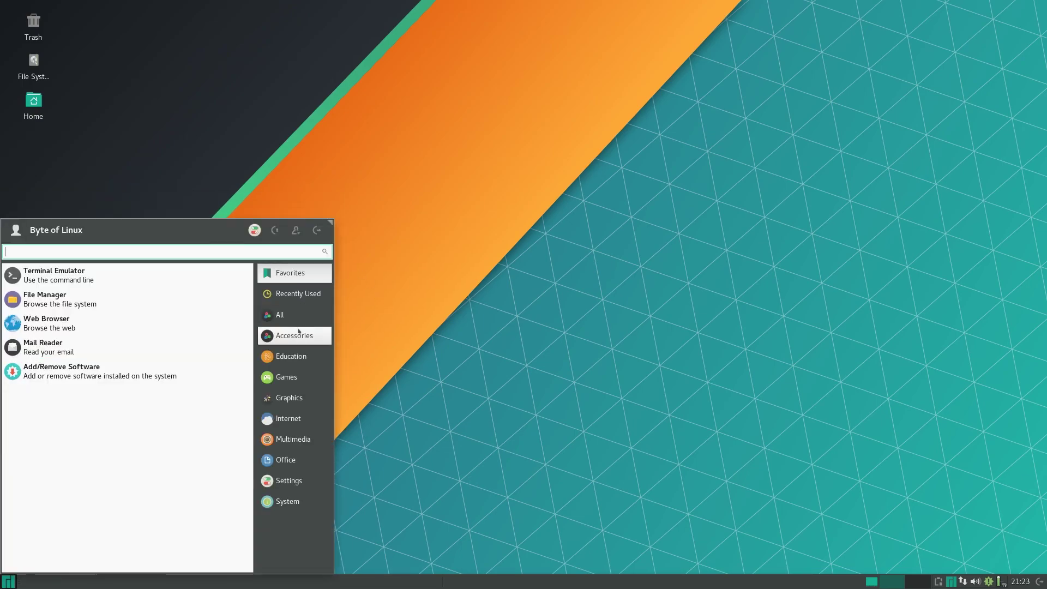
# Browse the Accessories, Education, Games and Graphics categories, briefly opening and closing Viewnior.
pyautogui.click(298, 335)
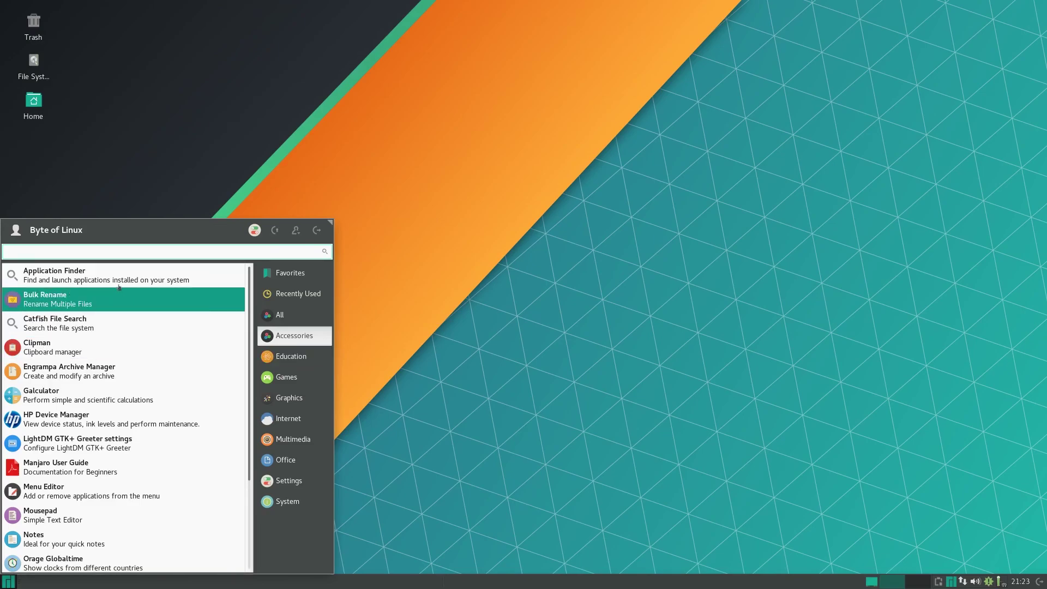
pyautogui.scroll(-1, 109, 318)
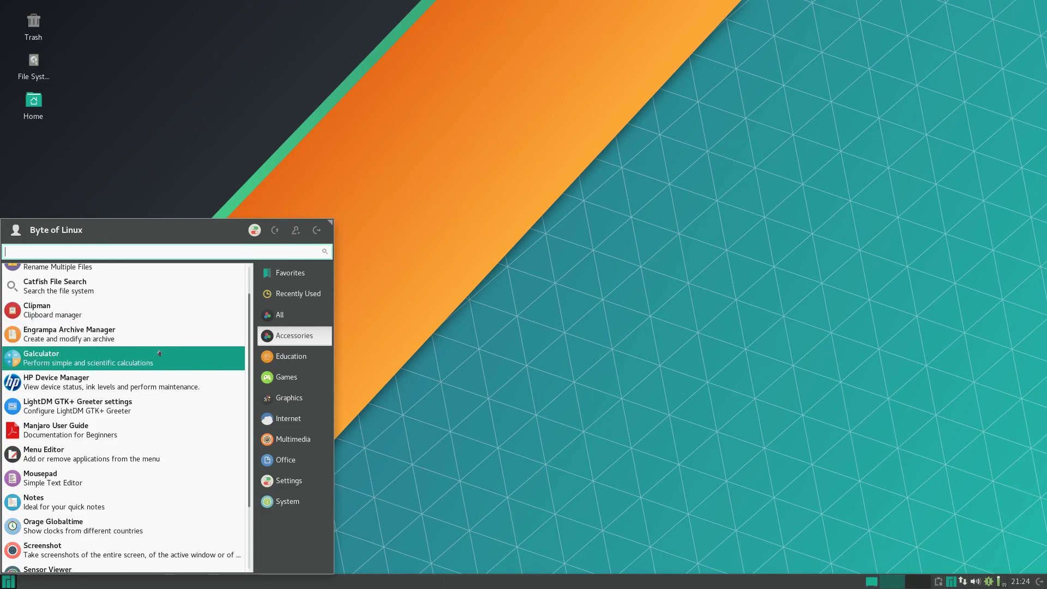
pyautogui.scroll(-1, 159, 352)
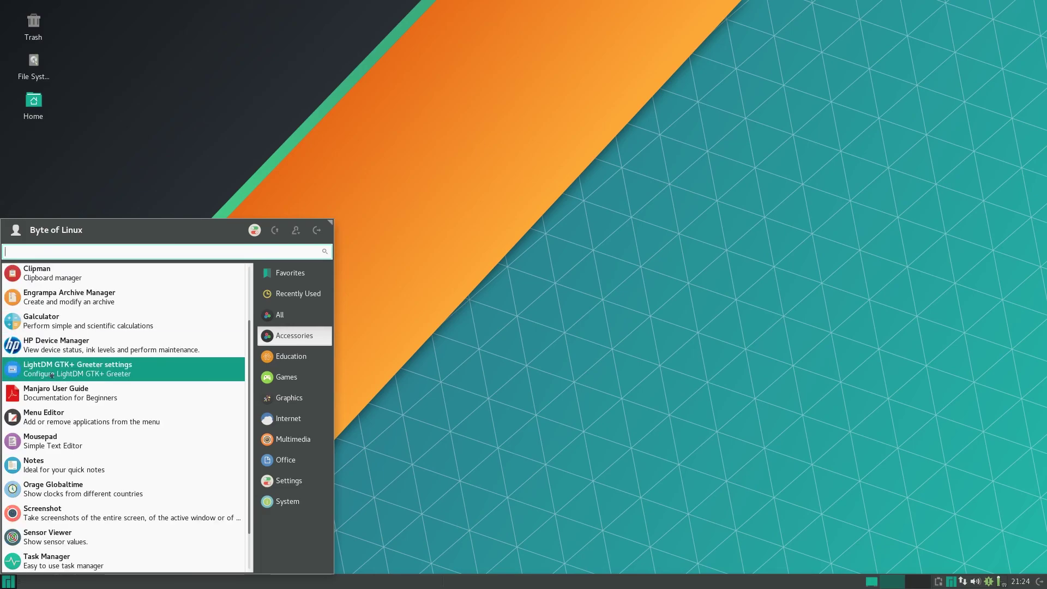
pyautogui.scroll(-1, 71, 381)
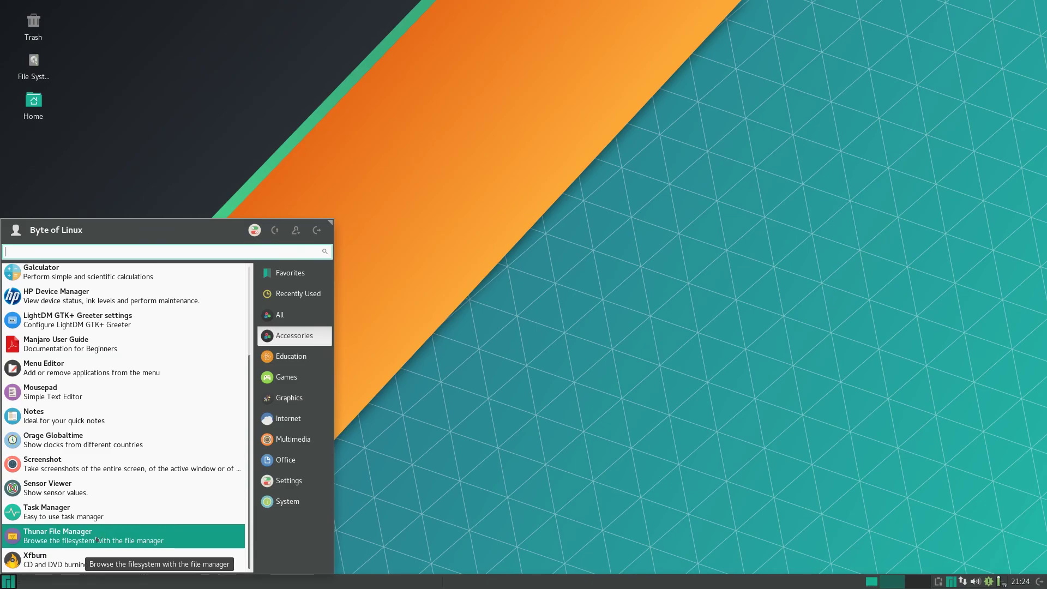
pyautogui.click(294, 357)
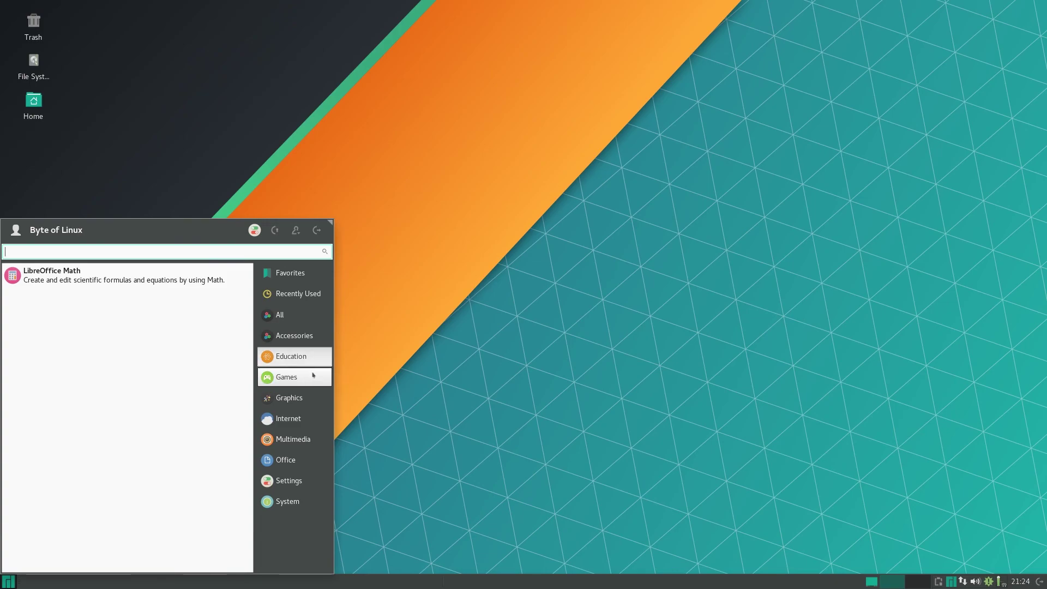
pyautogui.click(313, 375)
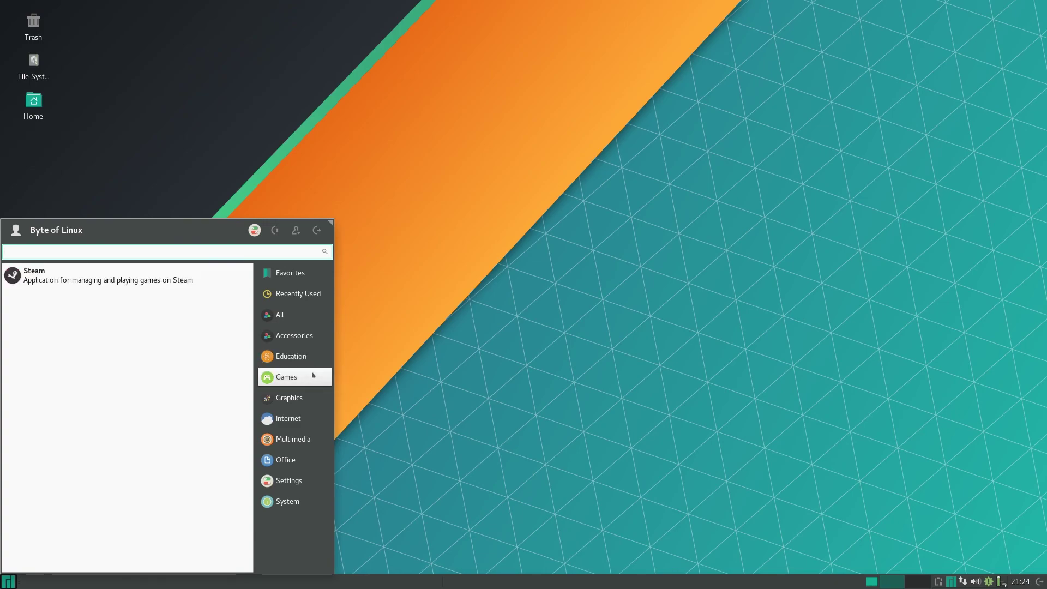
pyautogui.click(318, 403)
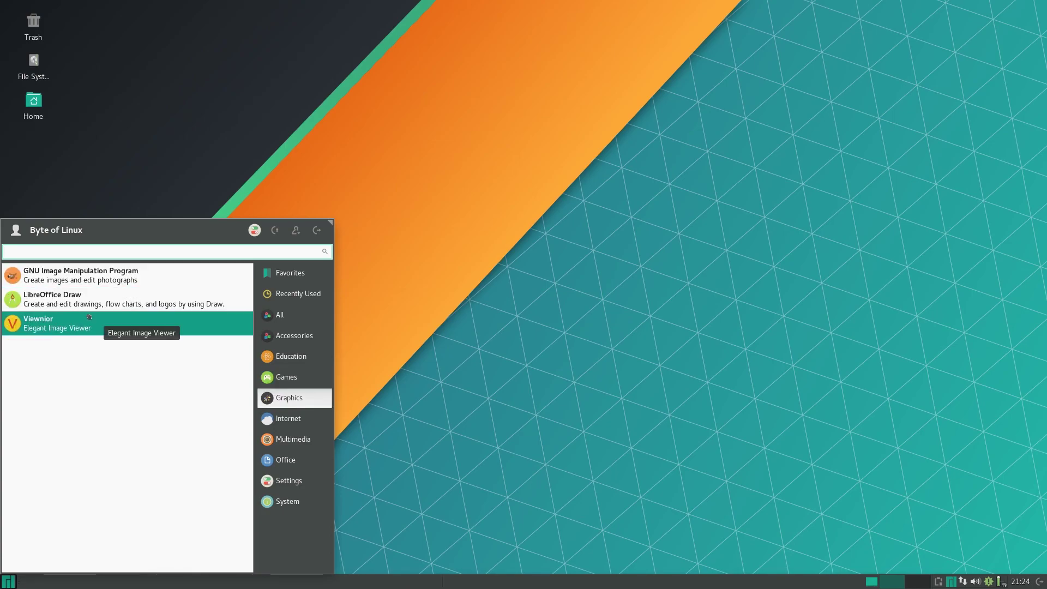
pyautogui.click(109, 314)
pyautogui.click(645, 219)
# Browse the Internet and Multimedia categories, briefly opening and closing PulseAudio Volume Control.
pyautogui.press('super')
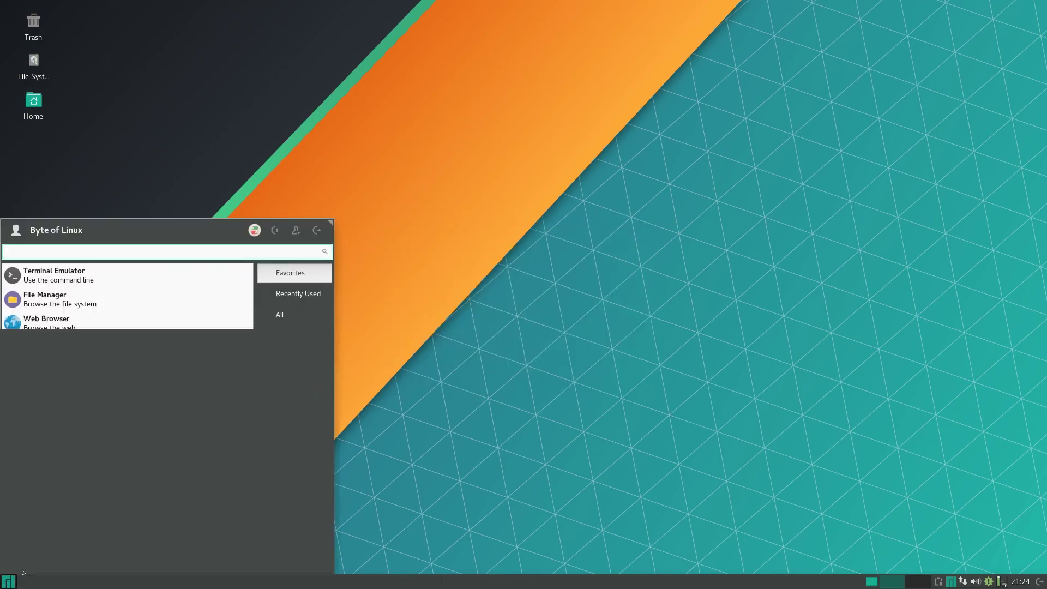
pyautogui.click(289, 418)
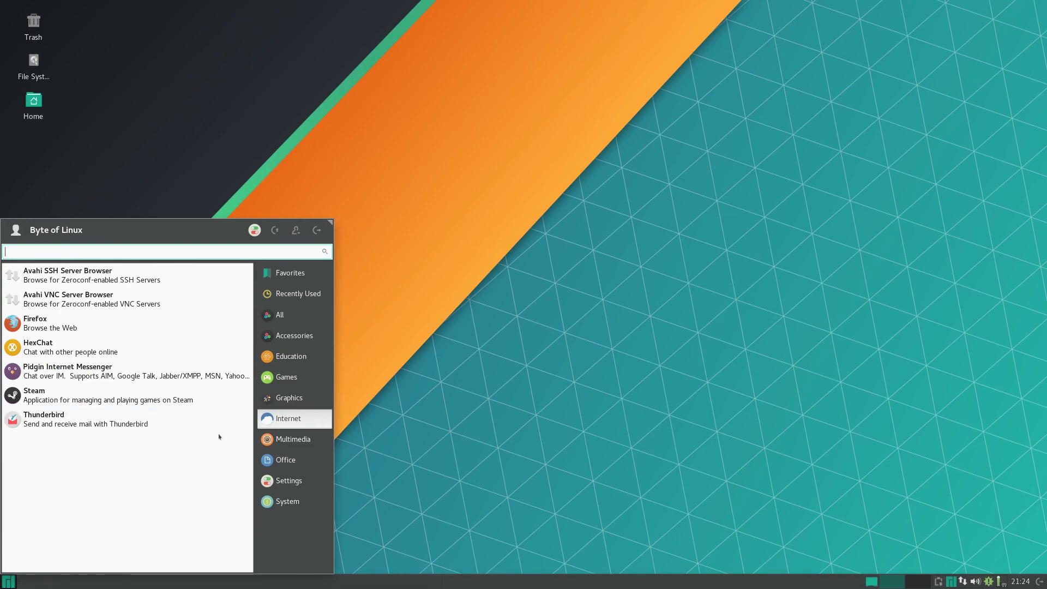
pyautogui.click(287, 438)
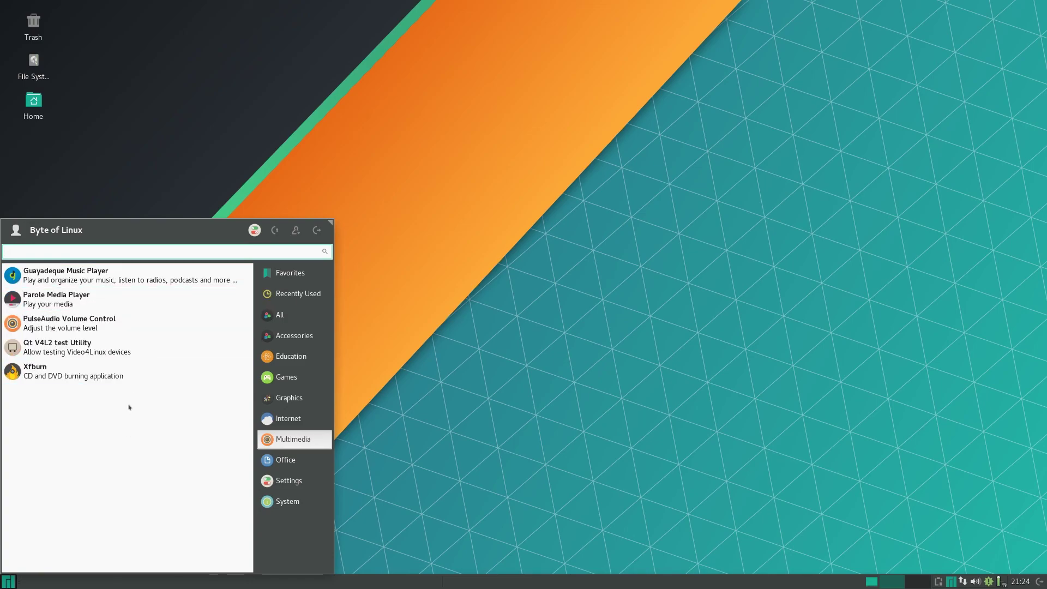
pyautogui.click(121, 324)
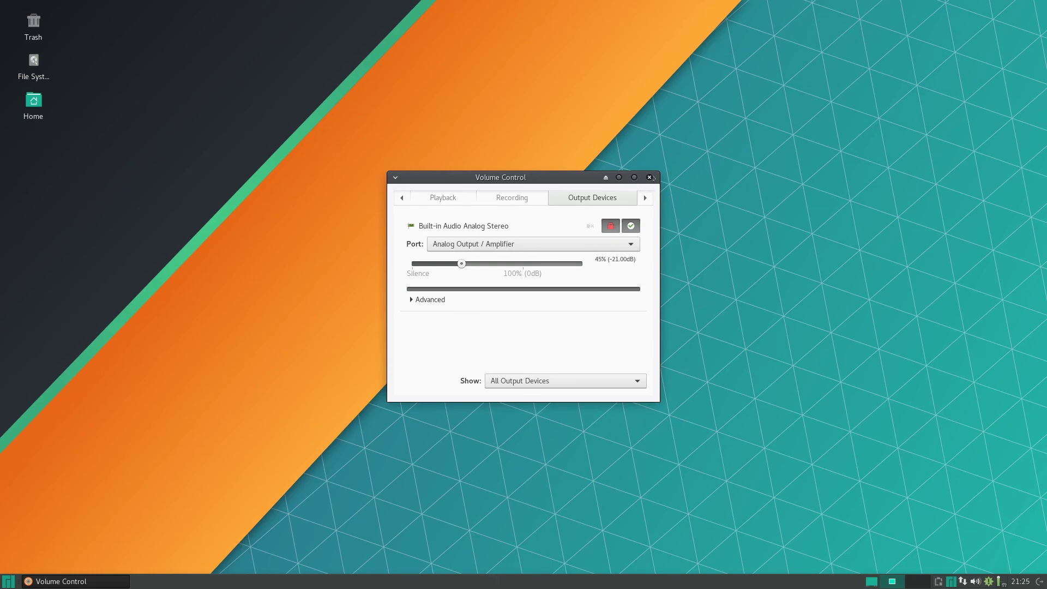
pyautogui.click(649, 177)
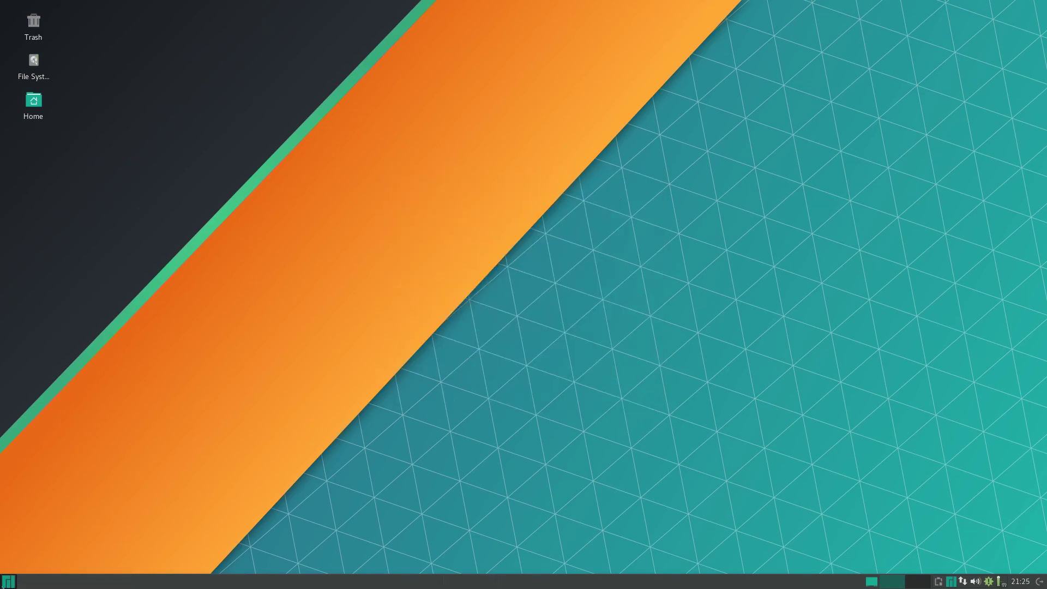
pyautogui.press('super')
pyautogui.click(294, 459)
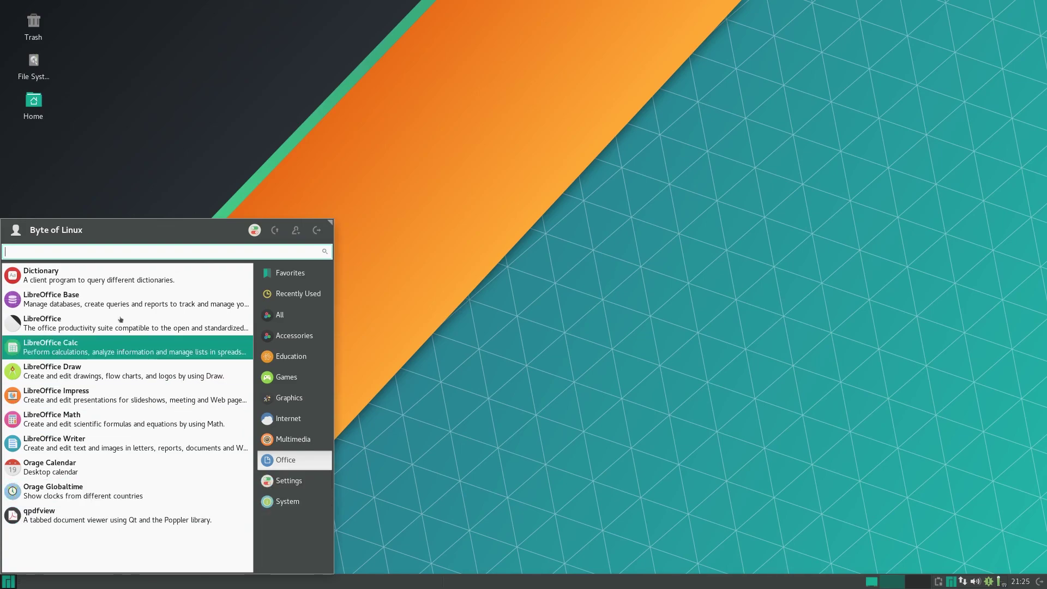
pyautogui.click(300, 486)
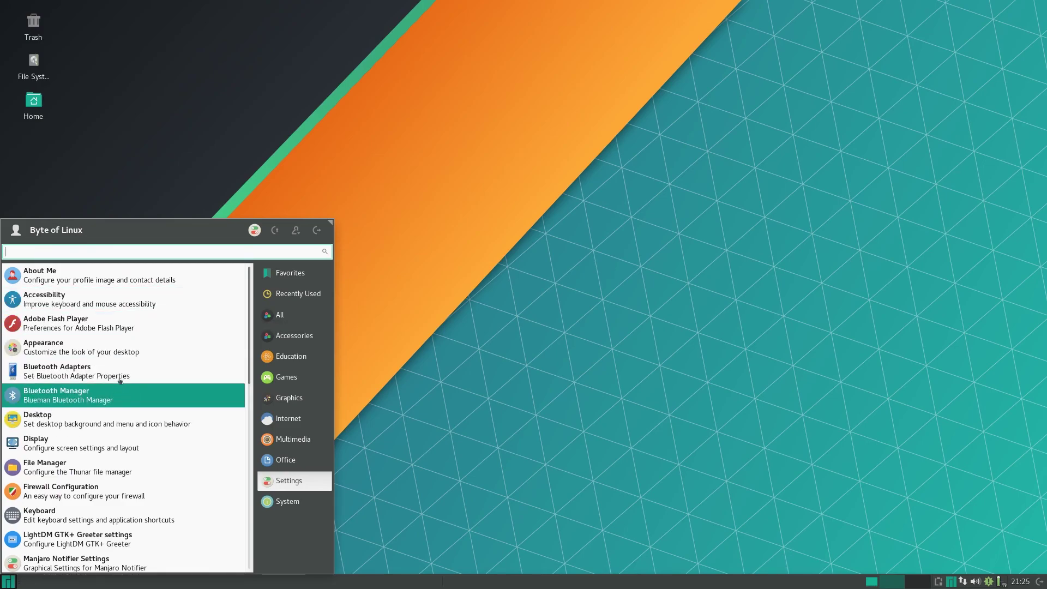
pyautogui.scroll(-3, 135, 379)
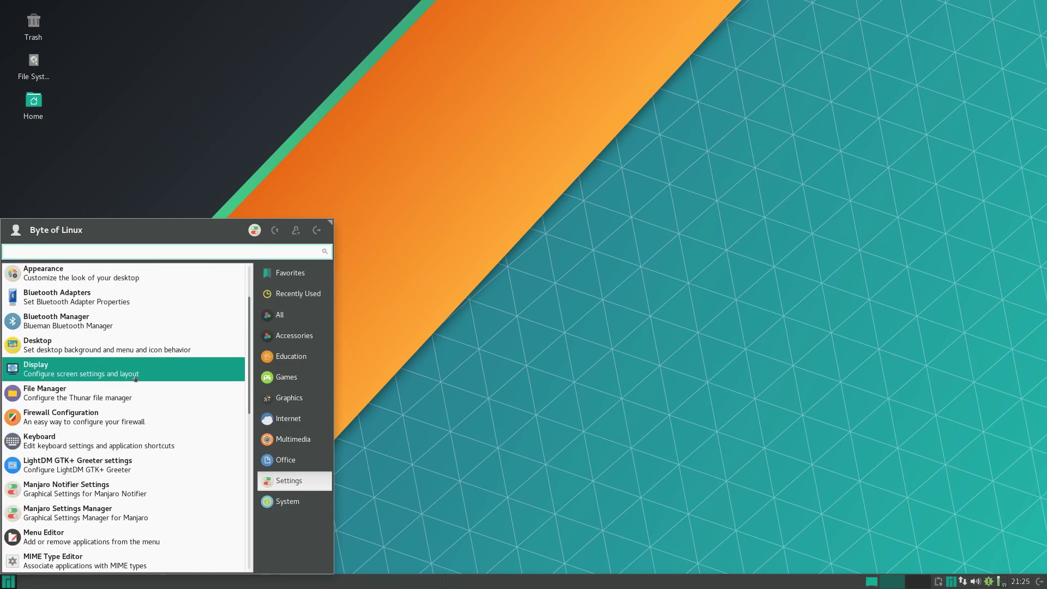
pyautogui.scroll(-2, 134, 382)
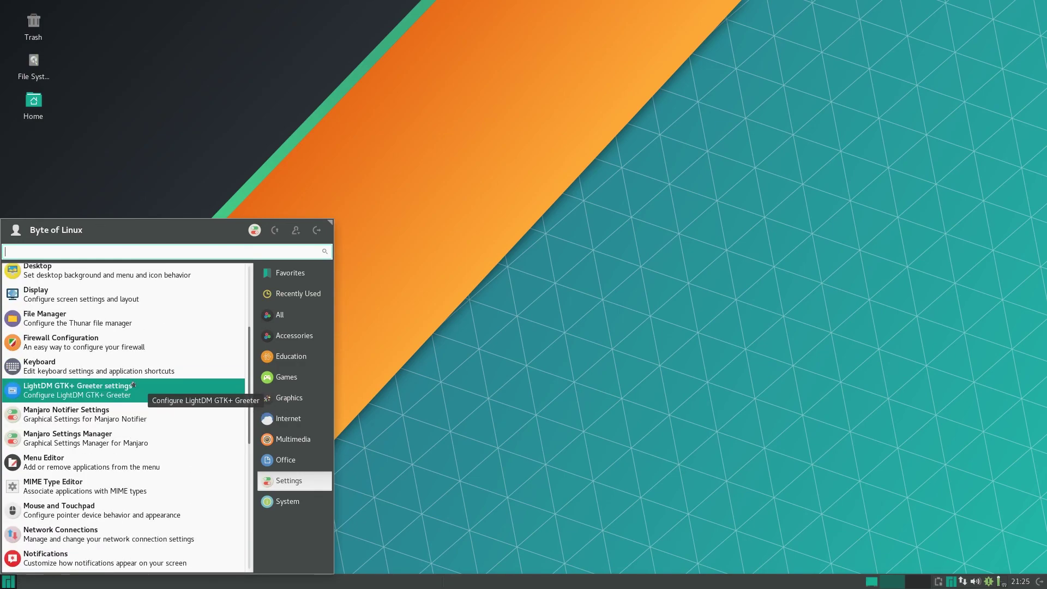
pyautogui.scroll(-5, 133, 383)
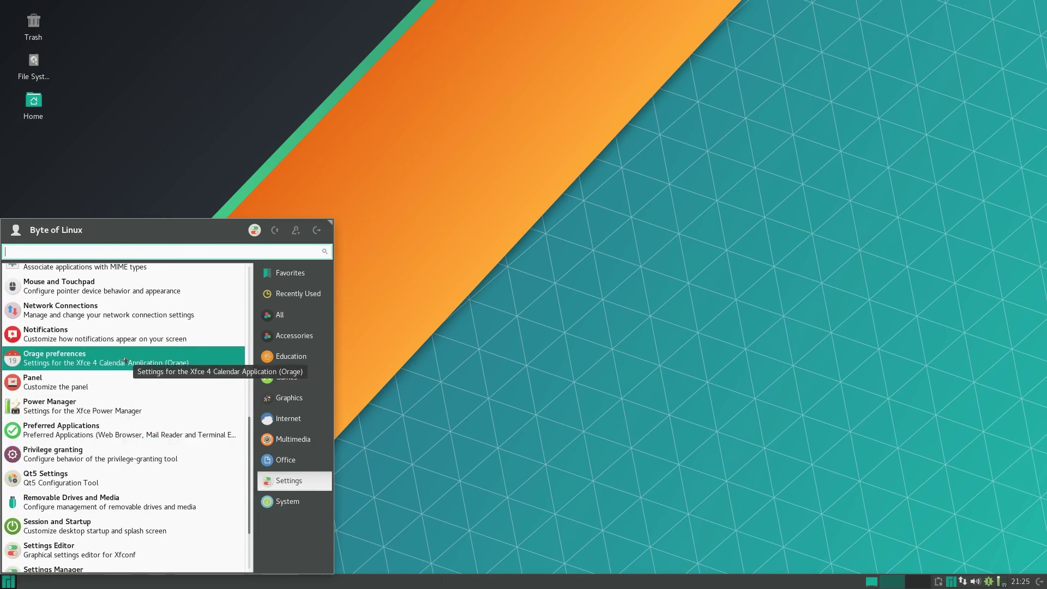
pyautogui.click(277, 507)
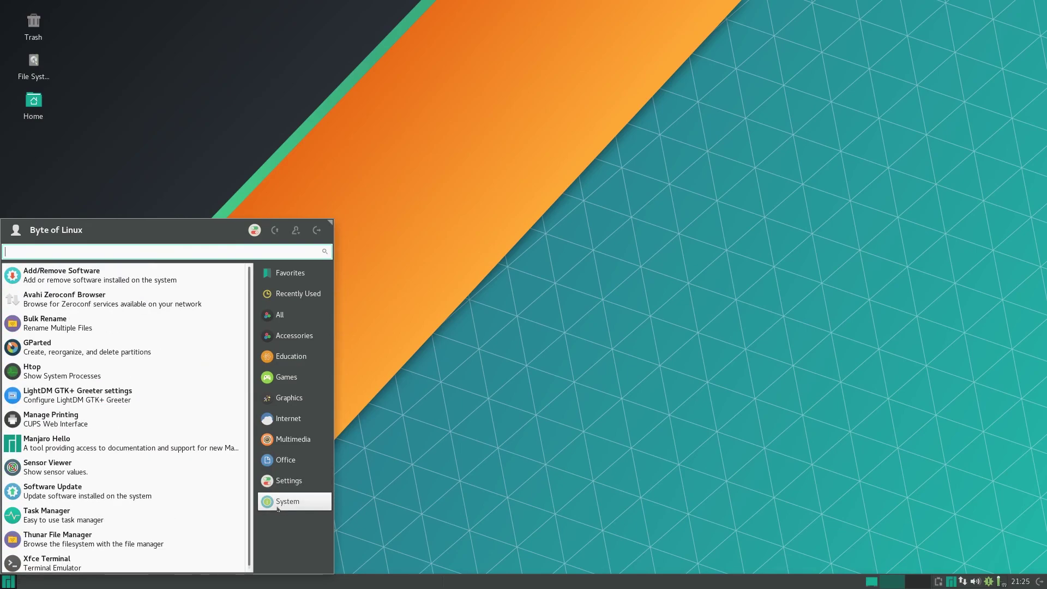
pyautogui.scroll(-1, 90, 514)
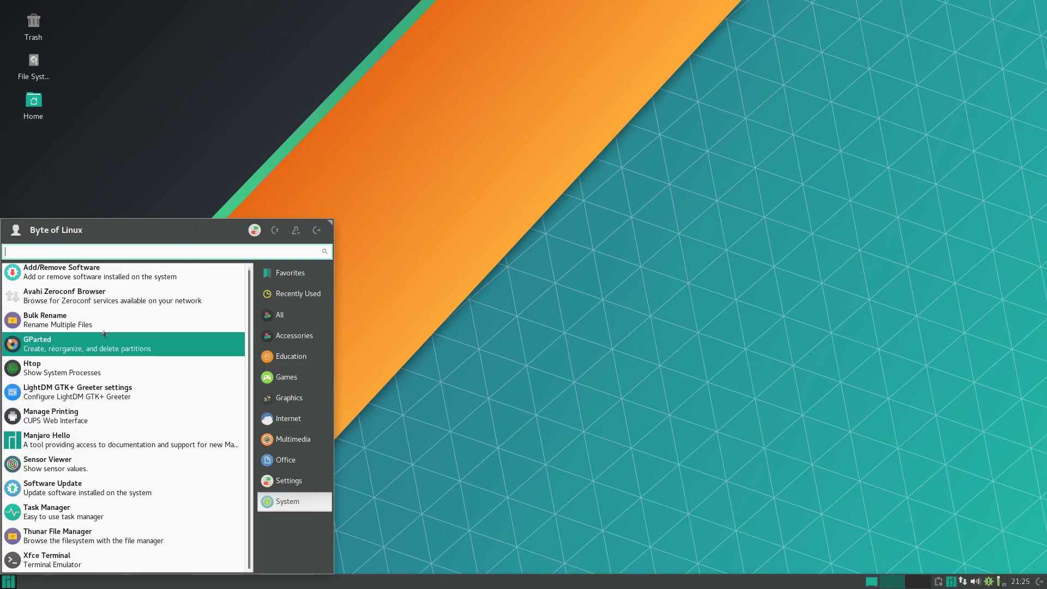
pyautogui.scroll(1, 90, 312)
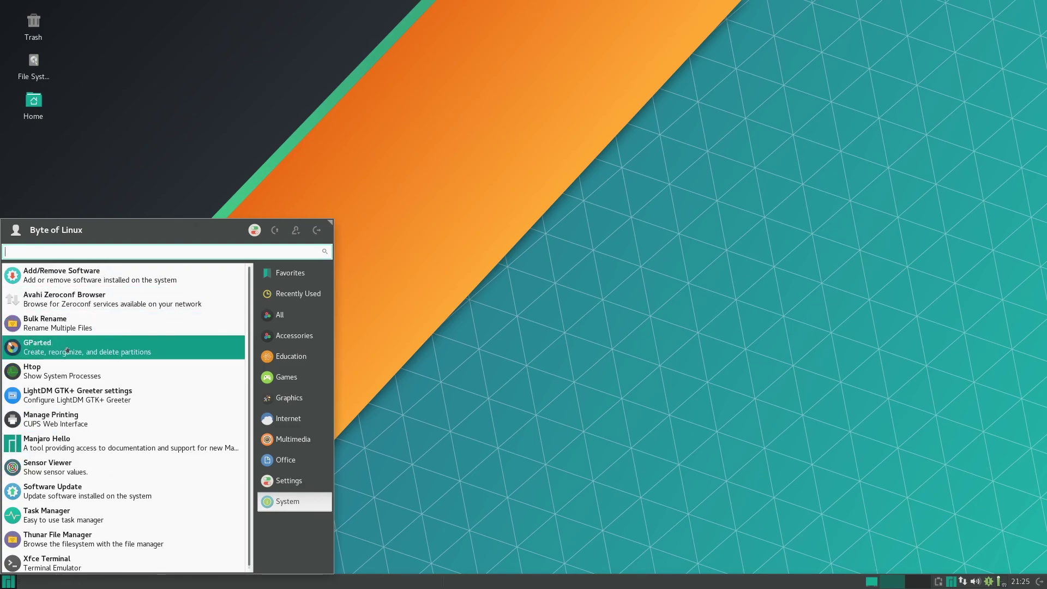
pyautogui.click(348, 416)
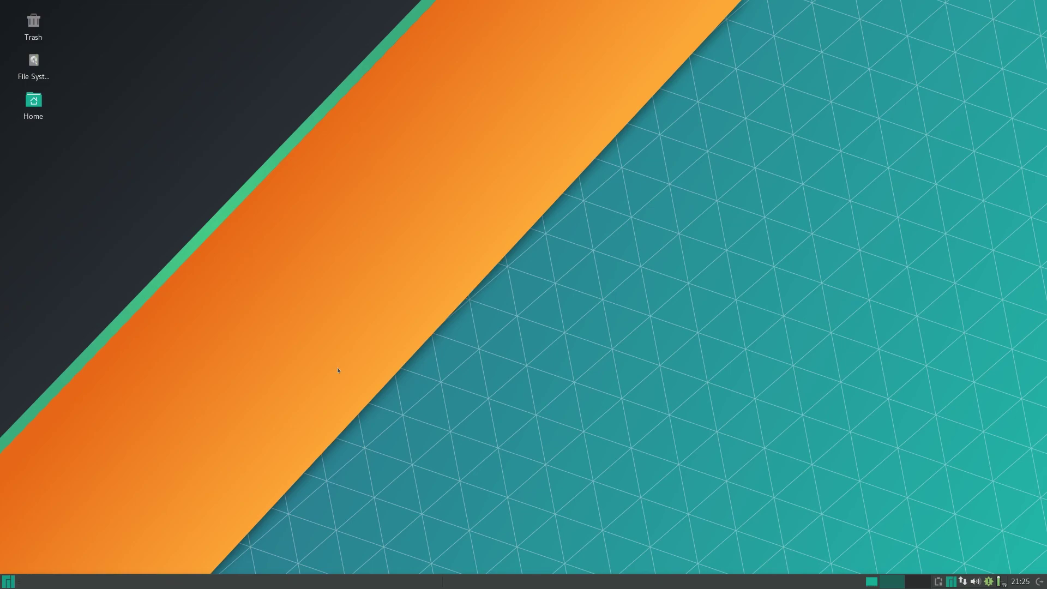
# Launch the terminal and run 'sudo pacman', entering the account password.
pyautogui.click(8, 582)
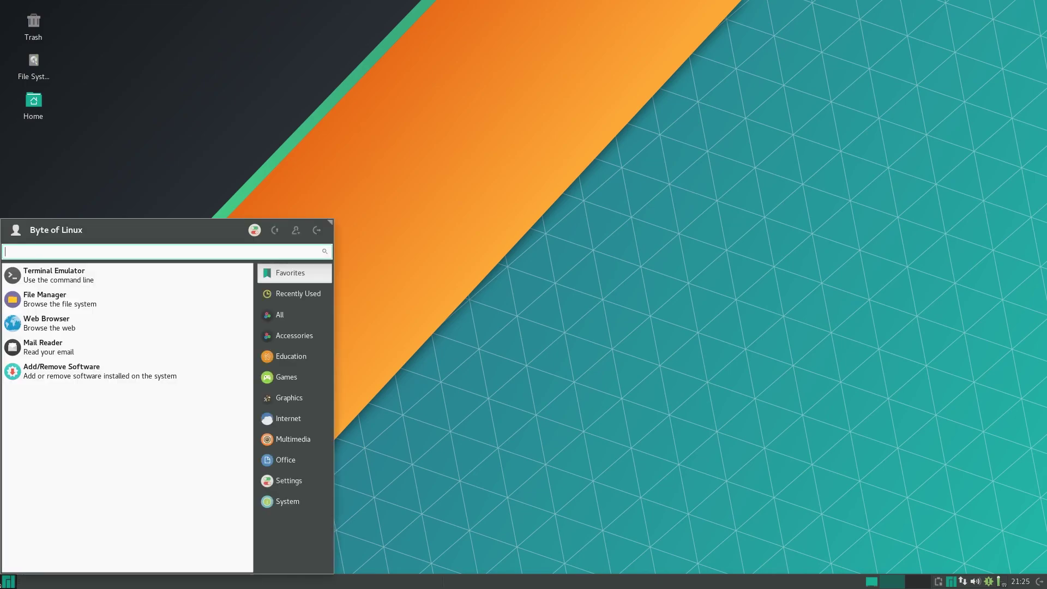
pyautogui.click(8, 581)
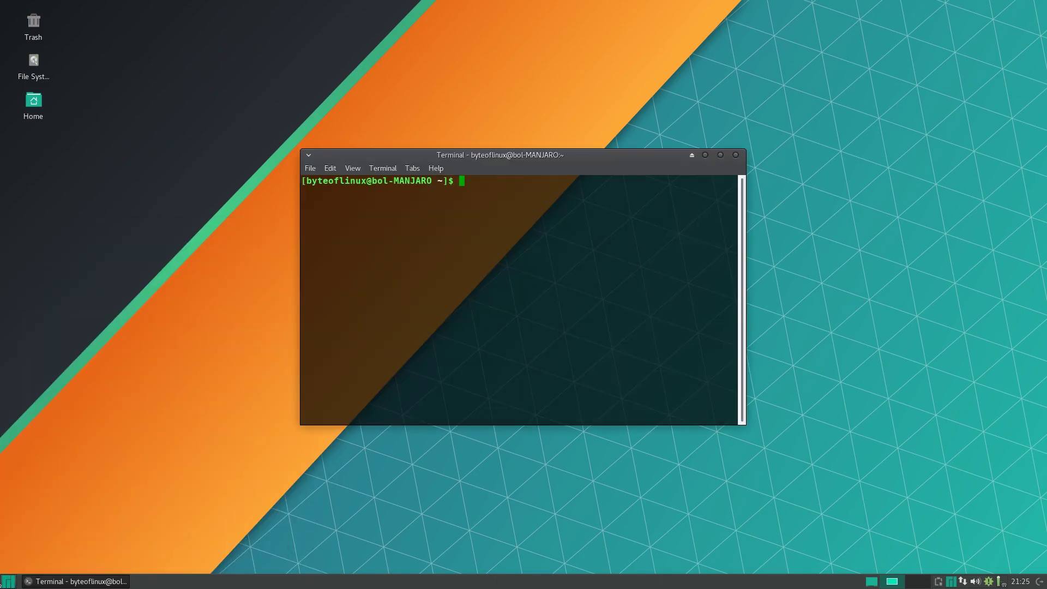
pyautogui.write('sudo pacman')
pyautogui.press('Return')
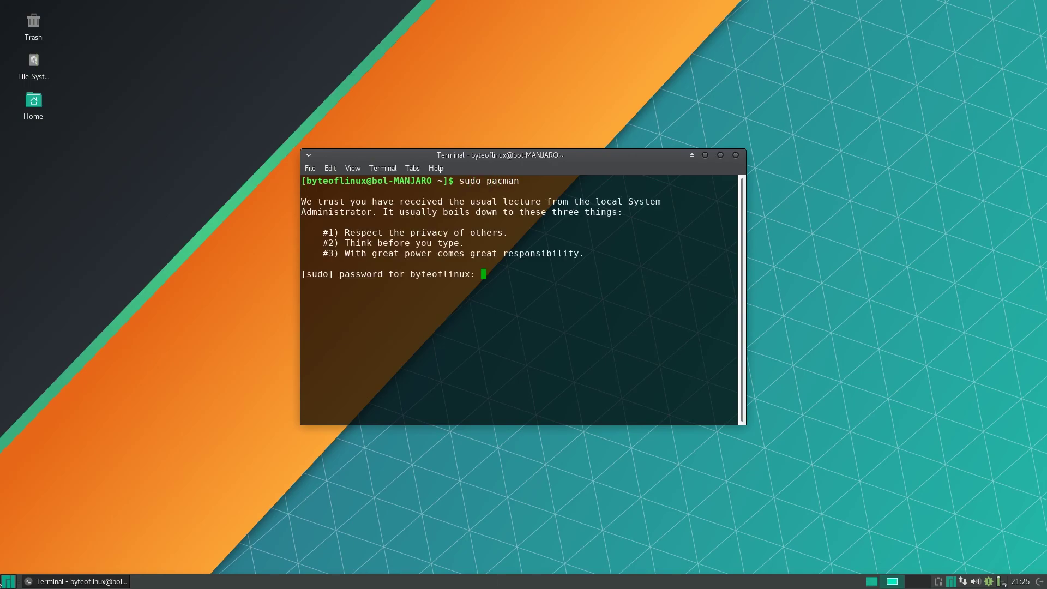
pyautogui.press('Return')
# Close the terminal with 'exit' and bring up the applications menu again.
pyautogui.write('exit')
pyautogui.press('Return')
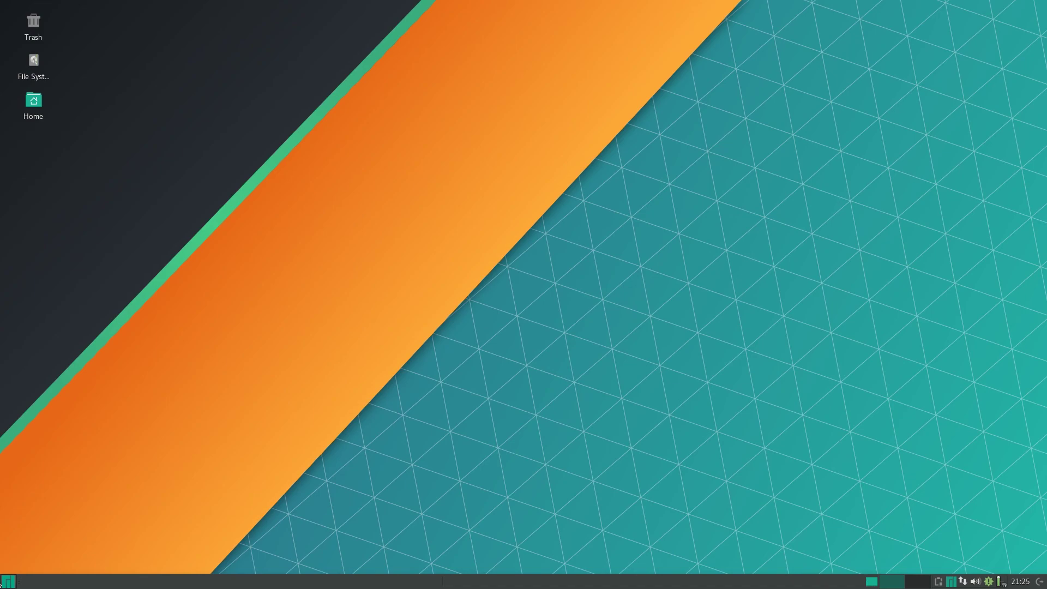
pyautogui.press('super')
# Launch Add/Remove Software from an 'add' menu search and drag its window larger.
pyautogui.write('add')
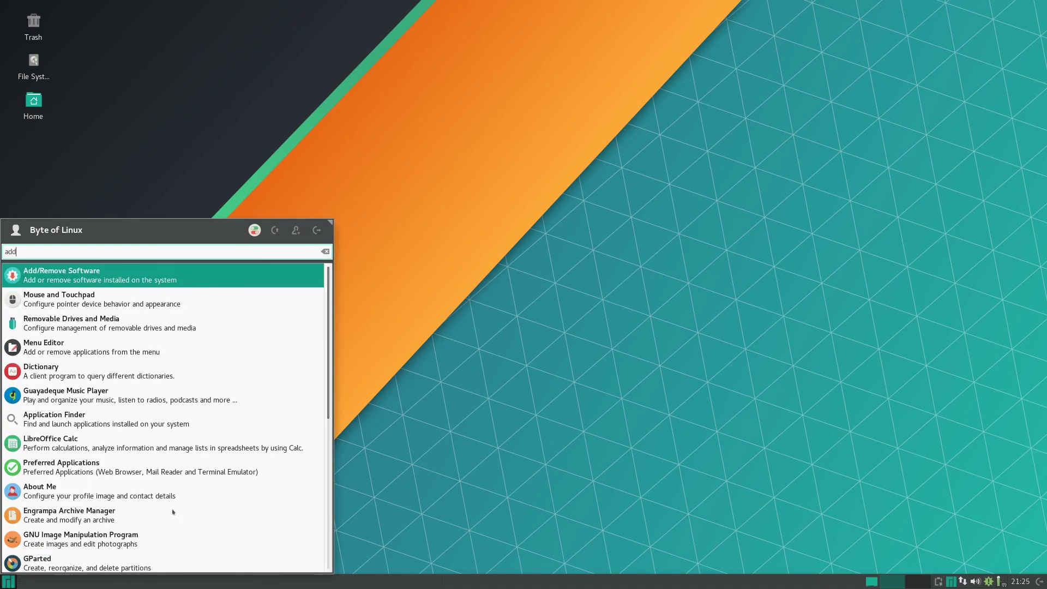
pyautogui.press('Return')
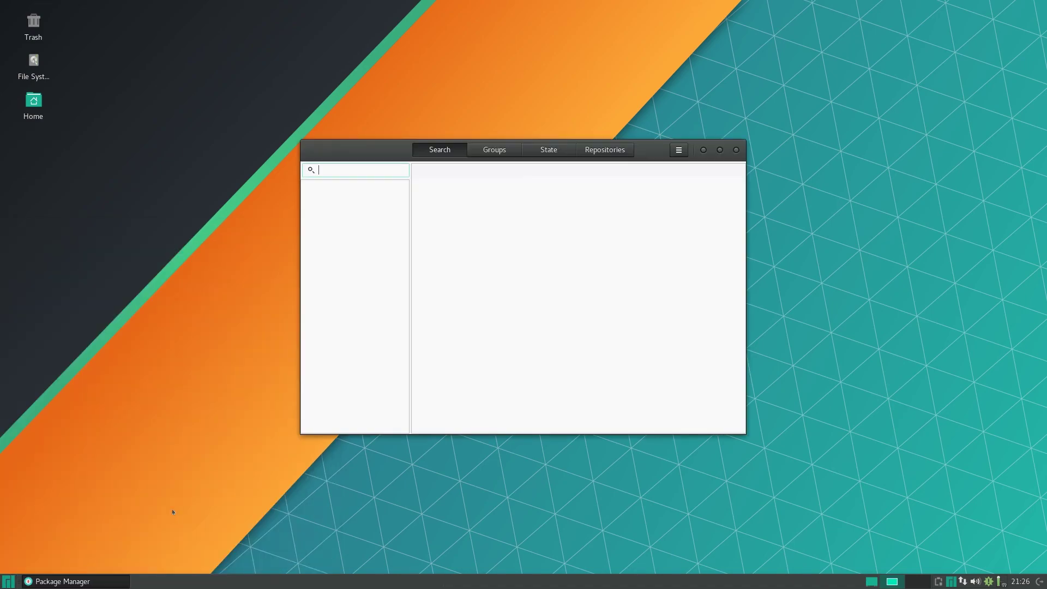
pyautogui.press('super')
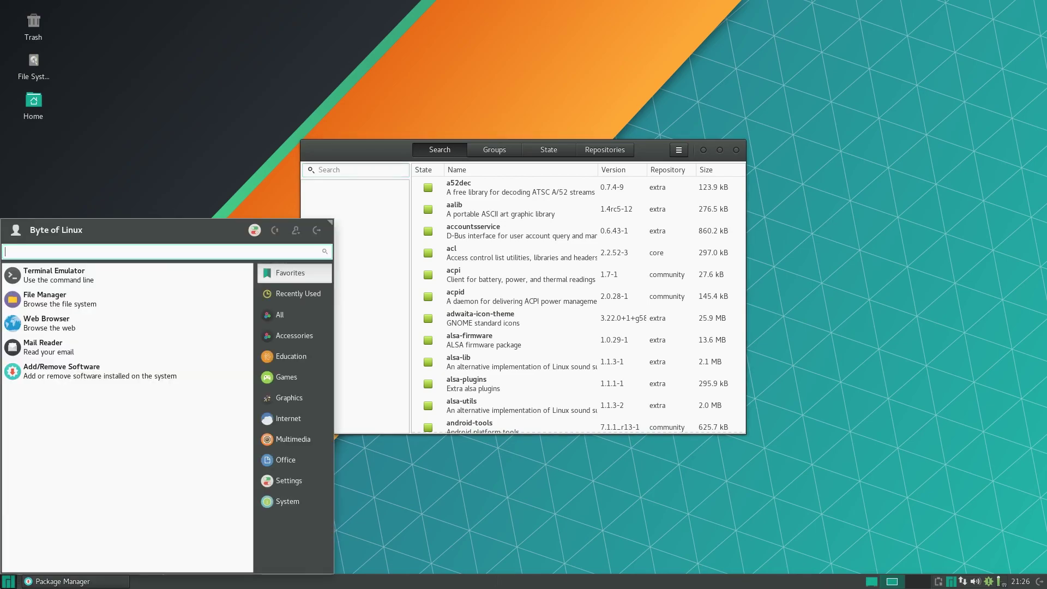
pyautogui.write('addd')
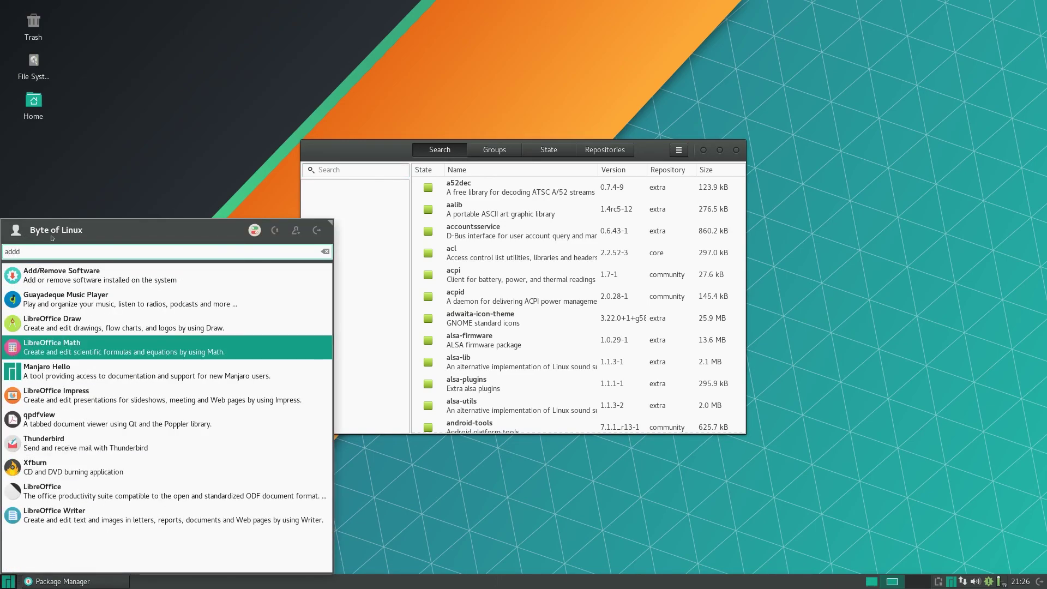
pyautogui.press('Return')
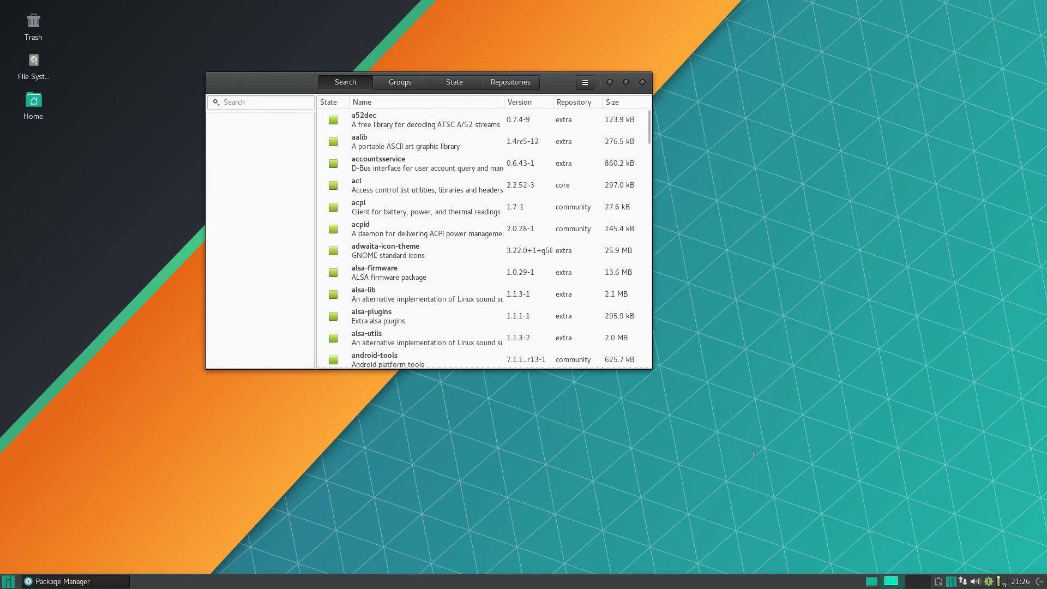
pyautogui.moveTo(752, 454); pyautogui.dragTo(876, 528)
pyautogui.moveTo(279, 83); pyautogui.dragTo(255, 81)
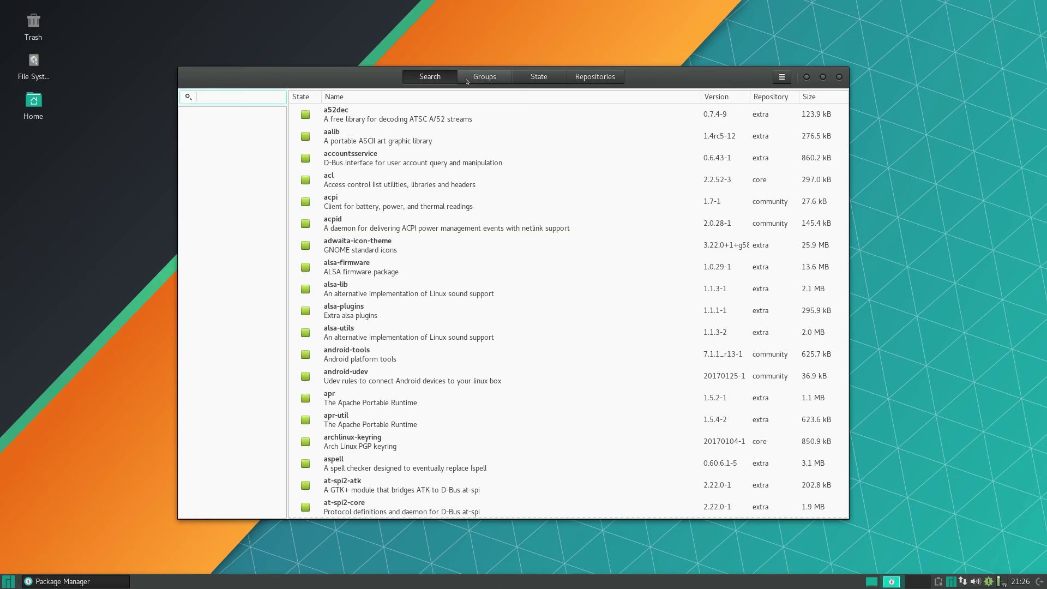
# Open Pamac Preferences with the password, enable AUR support and tick Check for updates from AUR.
pyautogui.click(782, 77)
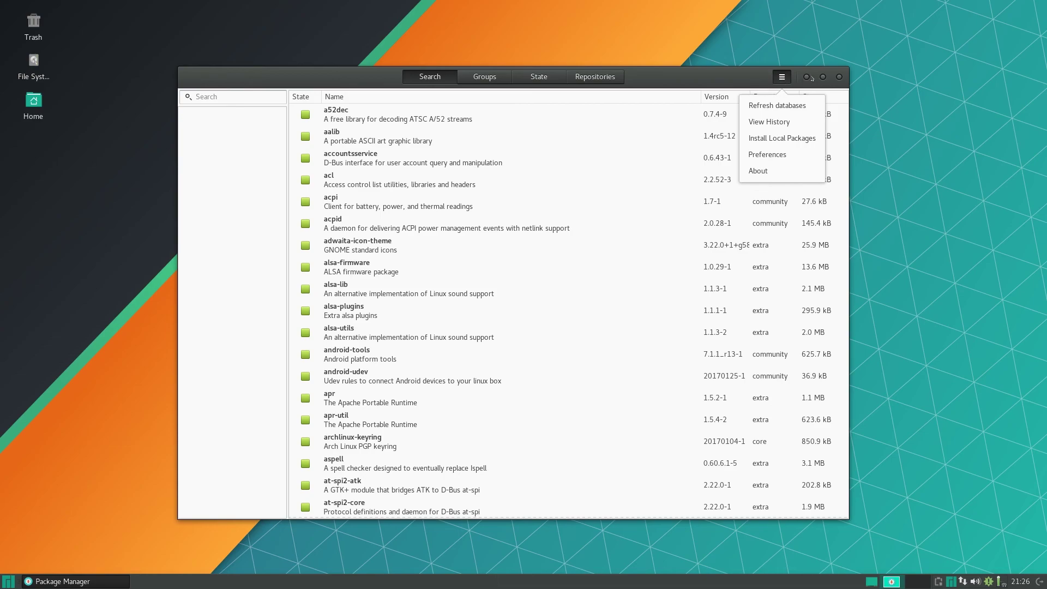
pyautogui.click(769, 155)
pyautogui.write('•••')
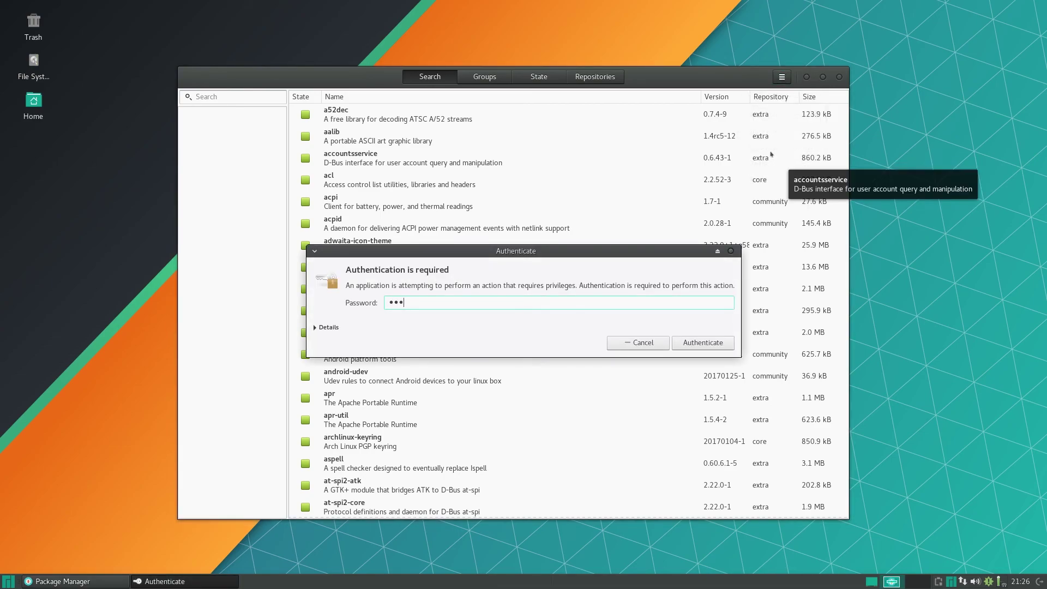
pyautogui.write('••••••••')
pyautogui.press('Return')
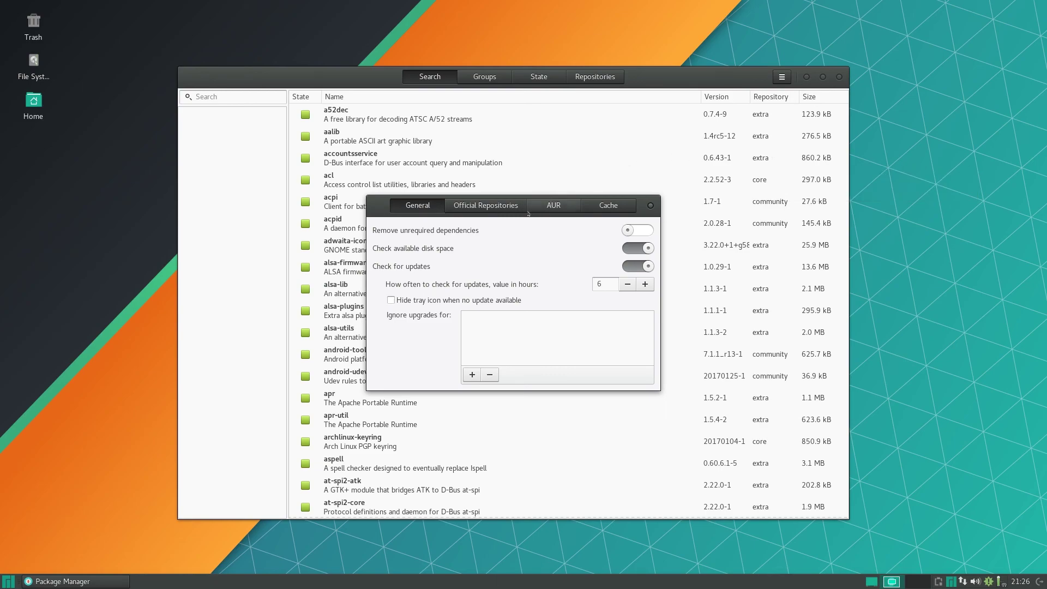
pyautogui.click(554, 205)
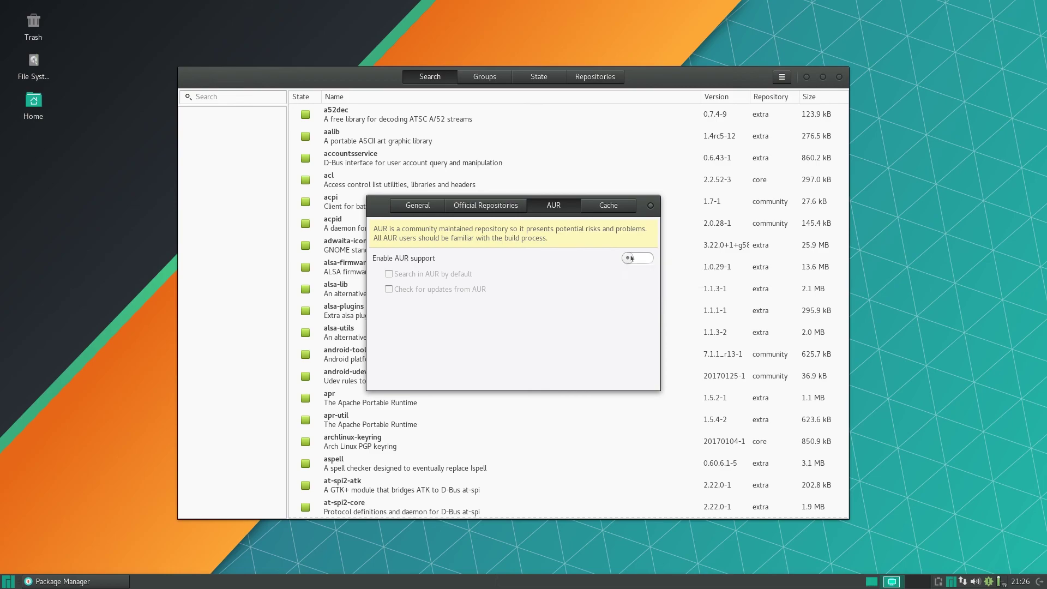
pyautogui.moveTo(631, 258); pyautogui.dragTo(654, 260)
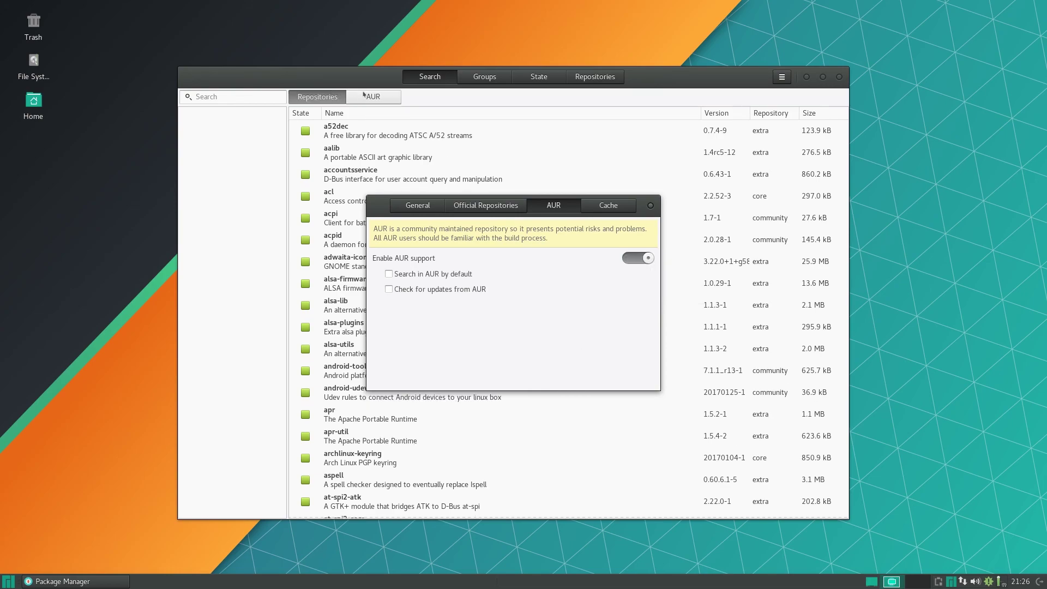
pyautogui.click(388, 290)
pyautogui.click(474, 211)
pyautogui.click(418, 205)
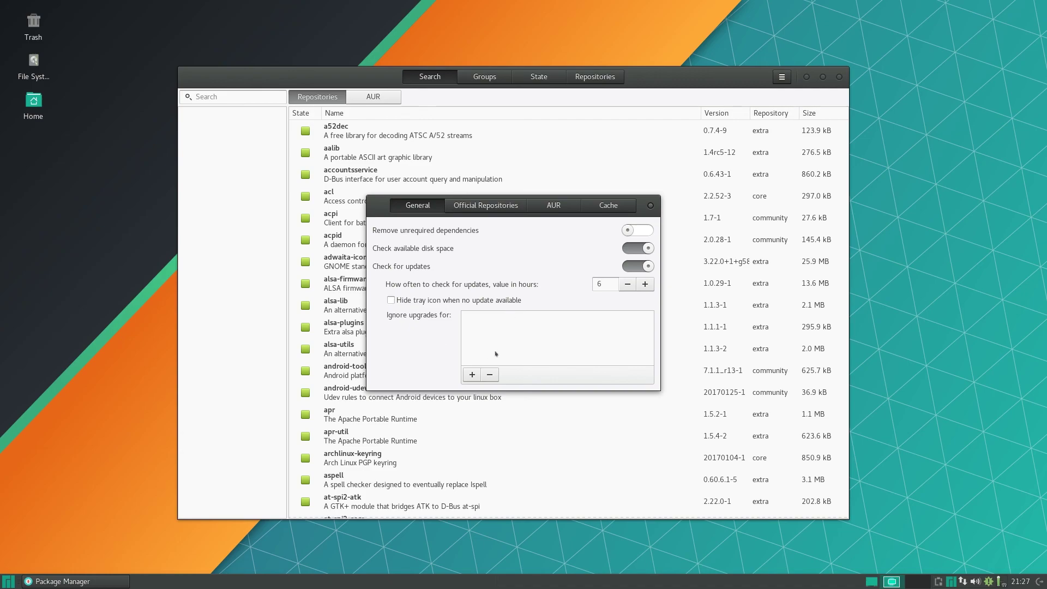
# Close Preferences, scroll the package list, view the AUR packages, then close Pamac.
pyautogui.click(650, 206)
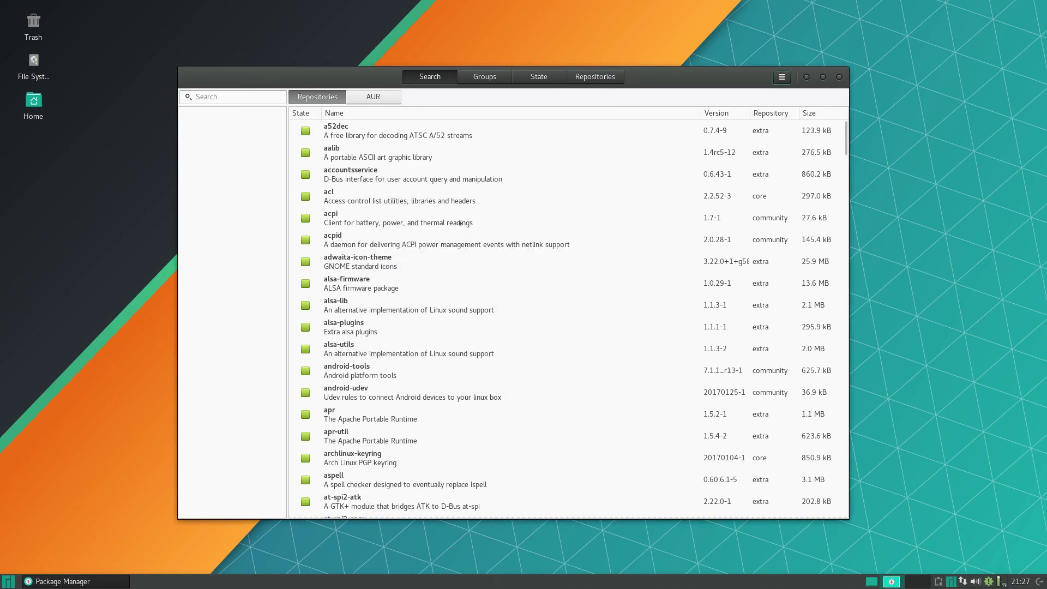
pyautogui.scroll(-10, 459, 222)
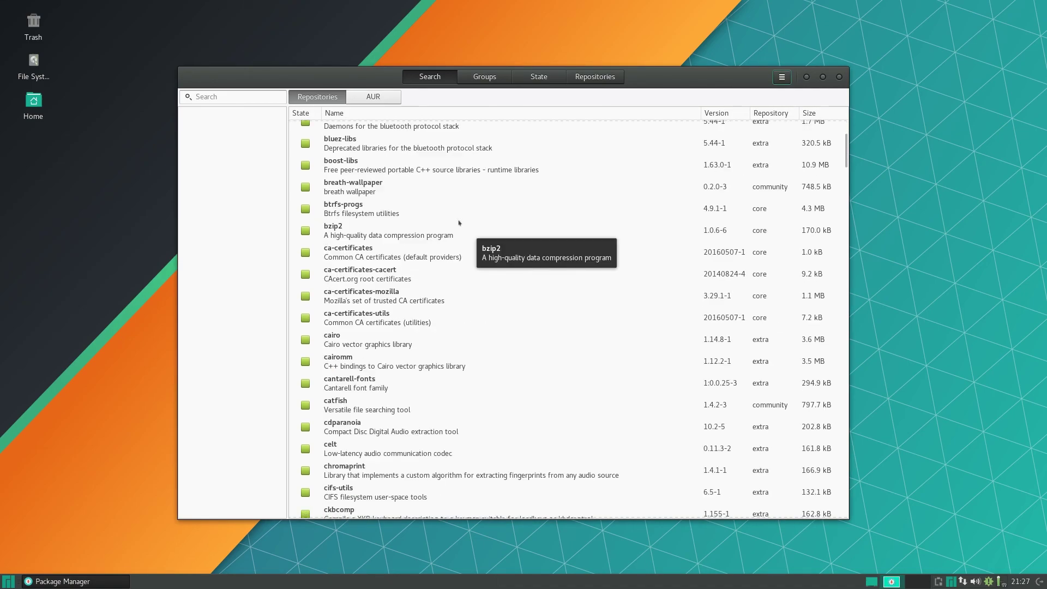
pyautogui.scroll(8, 459, 222)
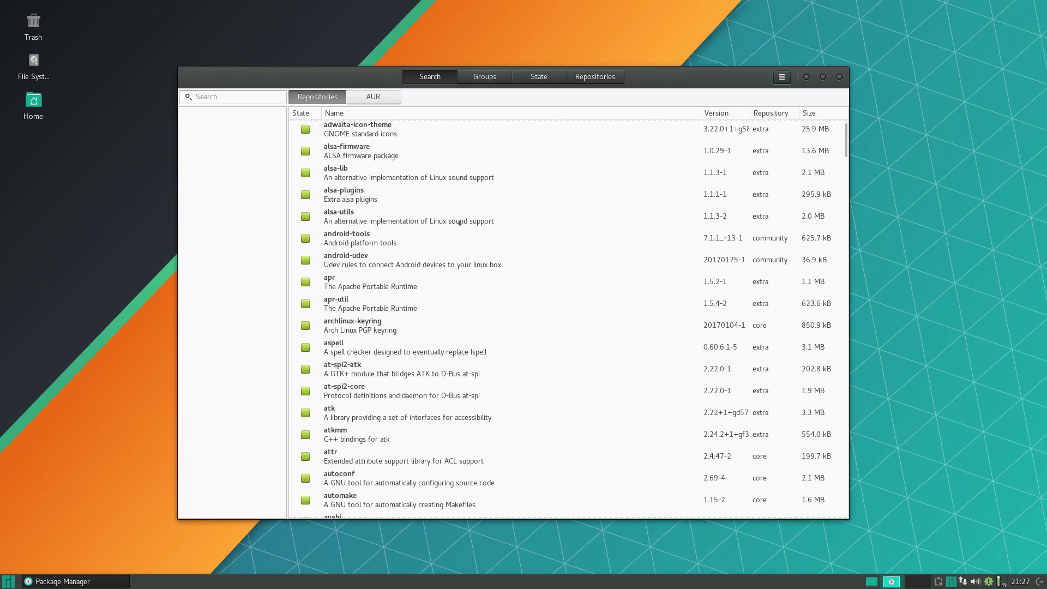
pyautogui.scroll(2, 459, 223)
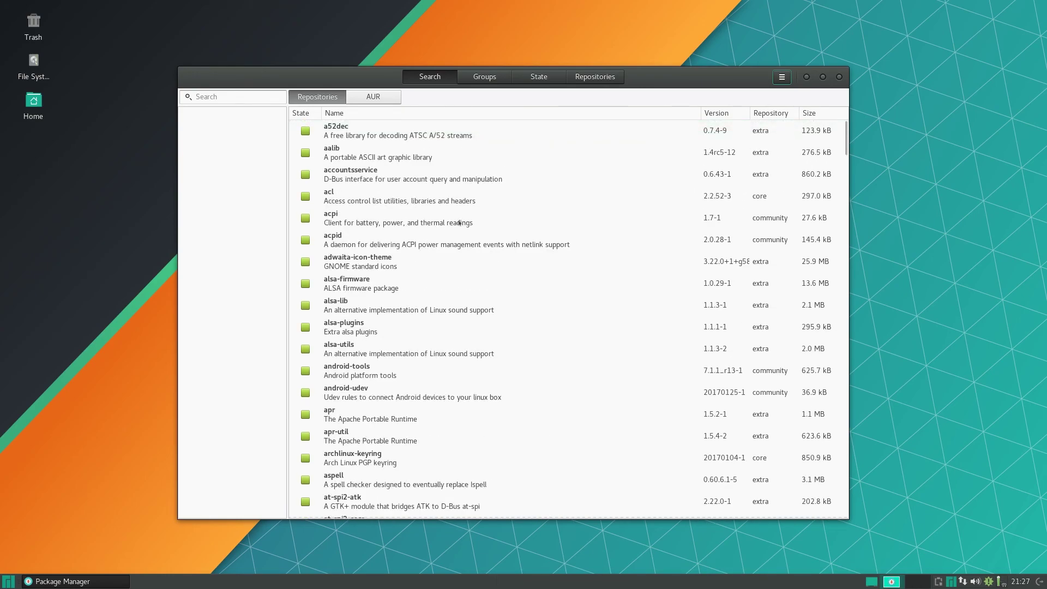
pyautogui.click(372, 96)
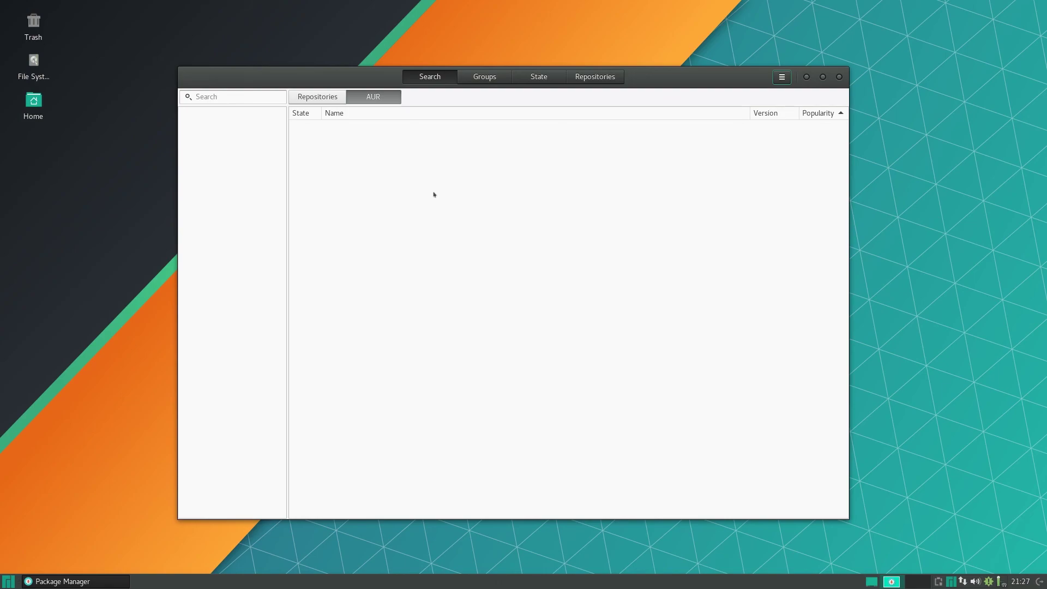
pyautogui.click(838, 77)
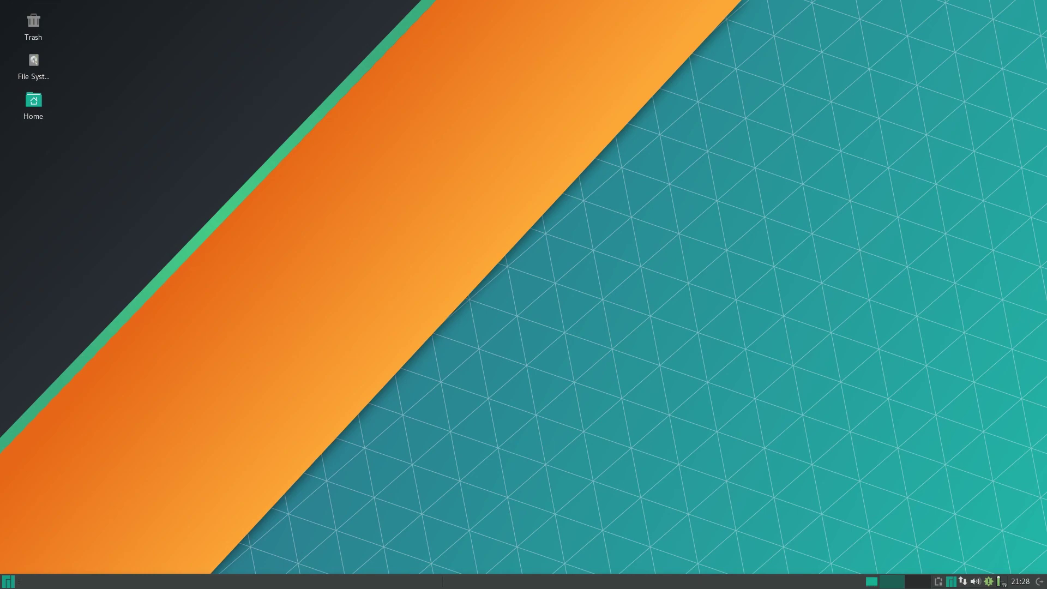
# Open the Settings Manager via a 'sett' menu search and go to Appearance.
pyautogui.press('super')
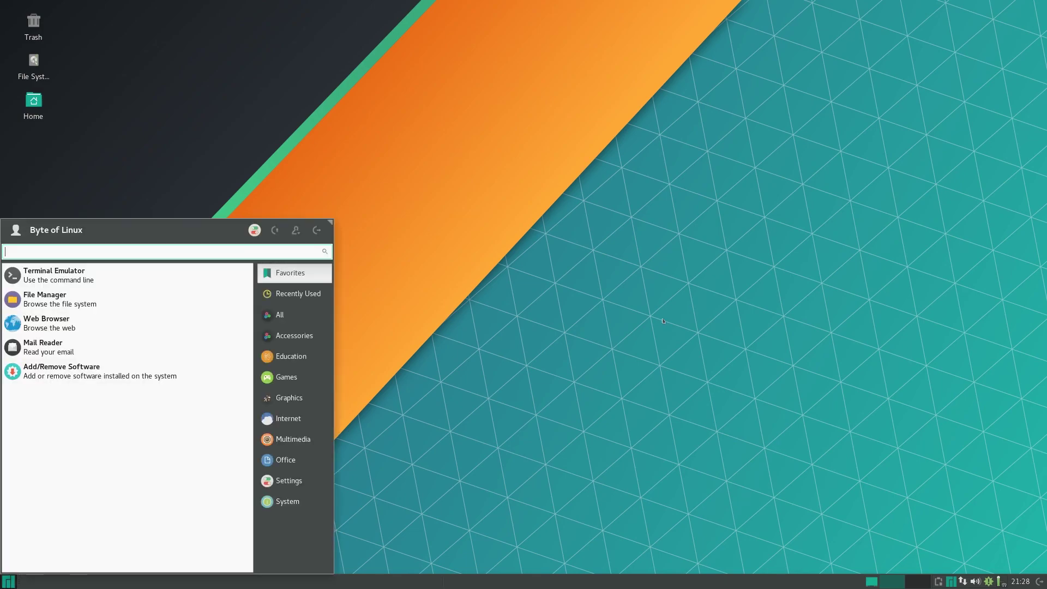
pyautogui.write('sett')
pyautogui.press('Down')
pyautogui.press('Return')
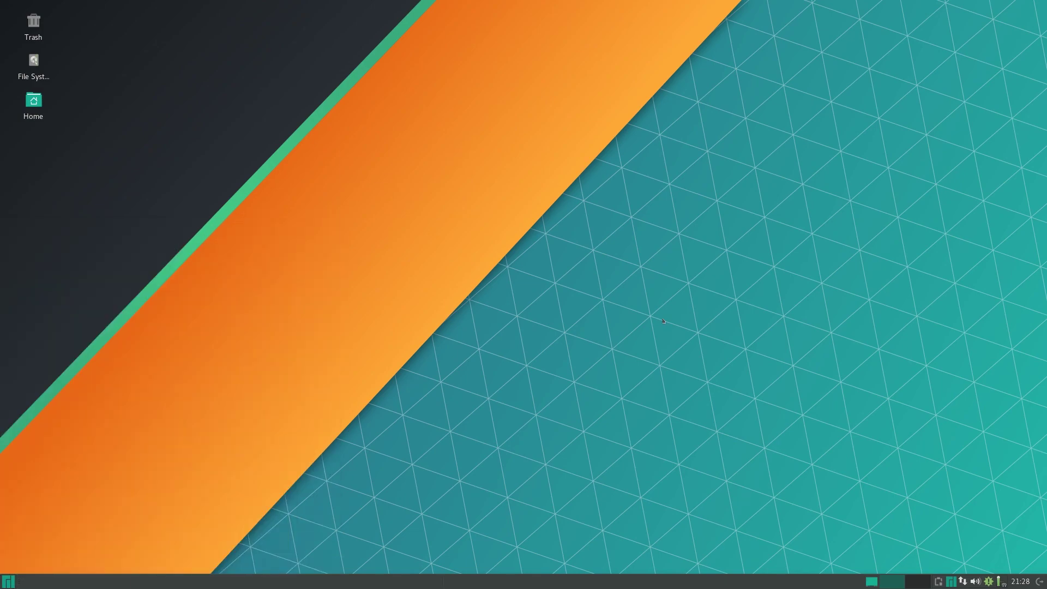
pyautogui.click(402, 228)
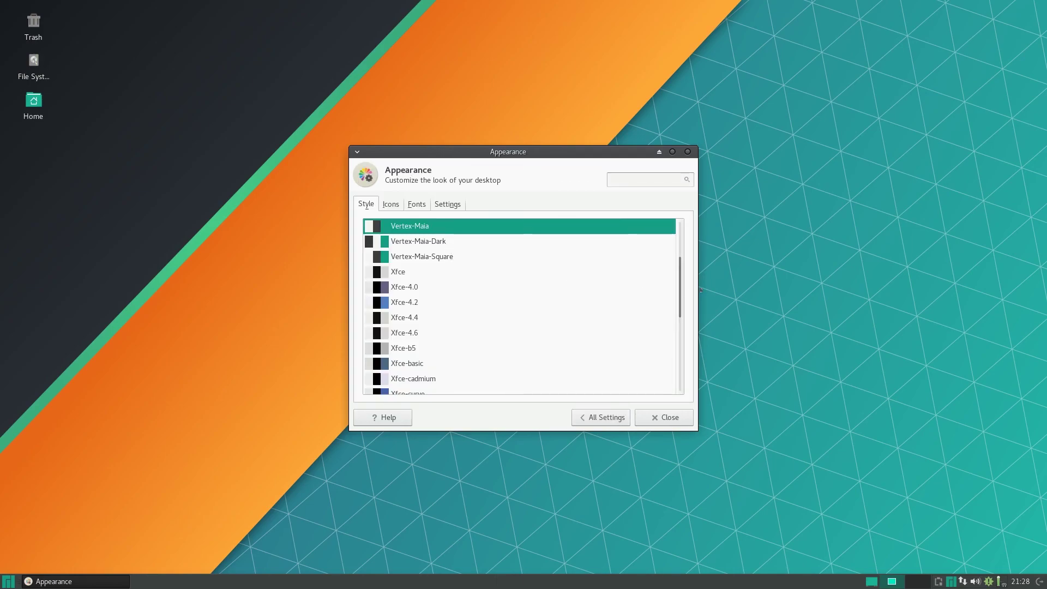
# Preview the Raleigh, High Contrast, Adwaita and Vertex-Maia-Dark styles, keeping Vertex-Maia.
pyautogui.moveTo(679, 293); pyautogui.dragTo(691, 247)
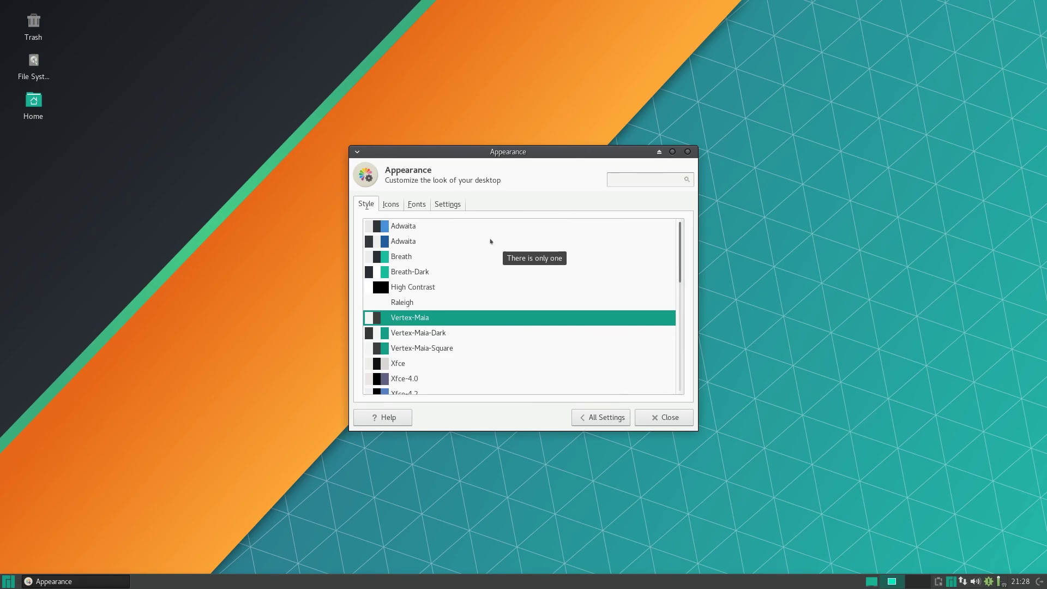
pyautogui.press('Up')
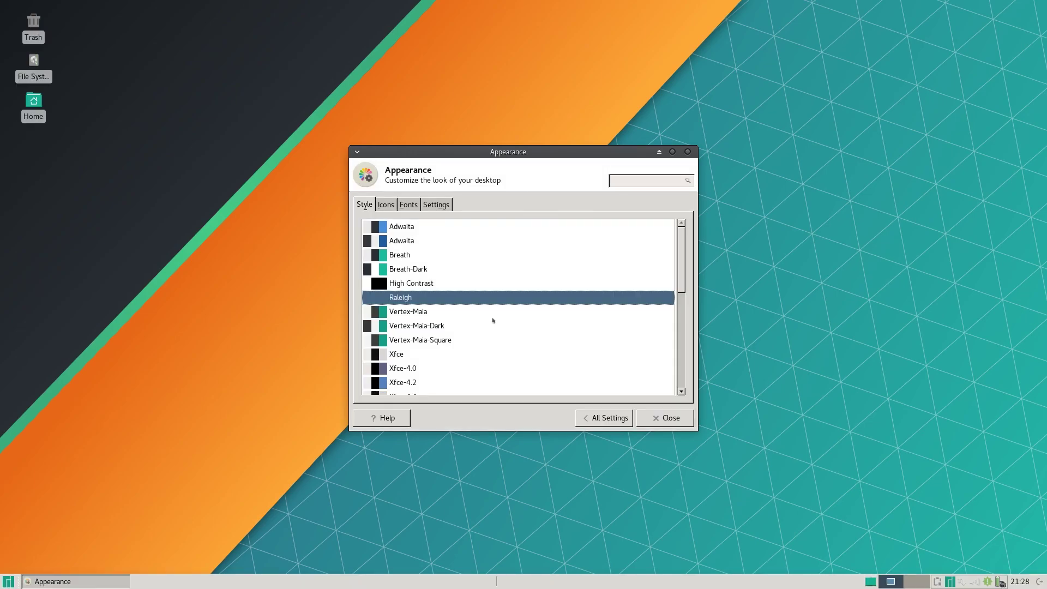
pyautogui.press('Up')
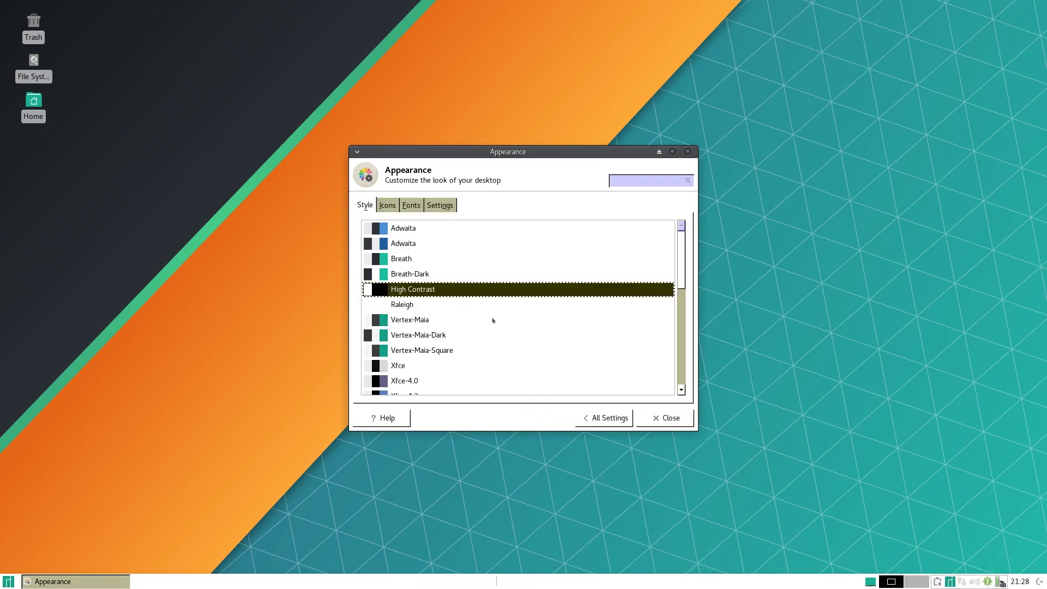
pyautogui.press('Up')
pyautogui.press('Up')
pyautogui.press('Up')
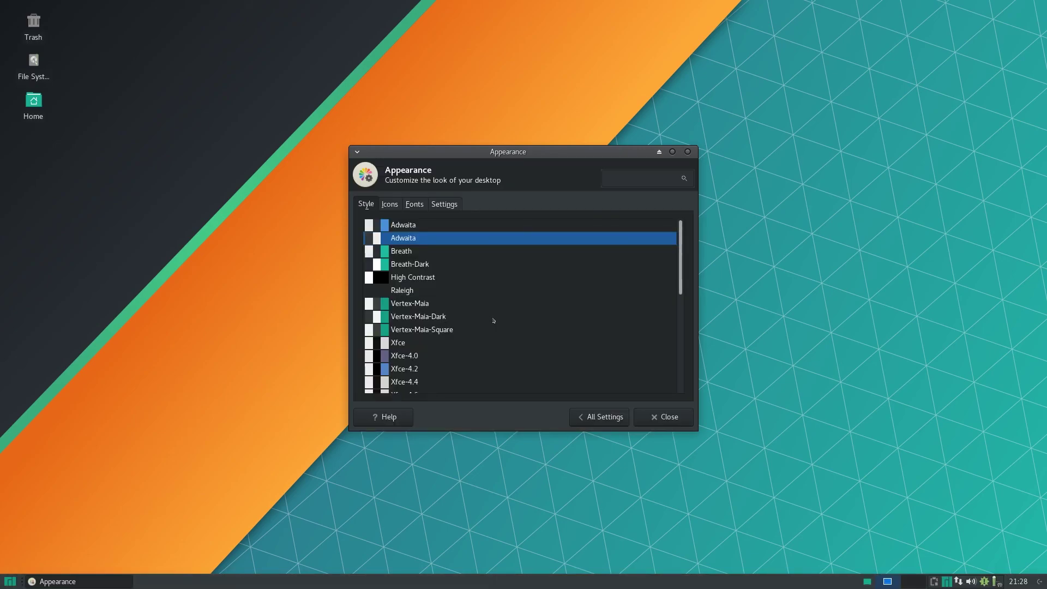
pyautogui.press('Down')
pyautogui.press('Down')
pyautogui.press('Down')
pyautogui.press('Down')
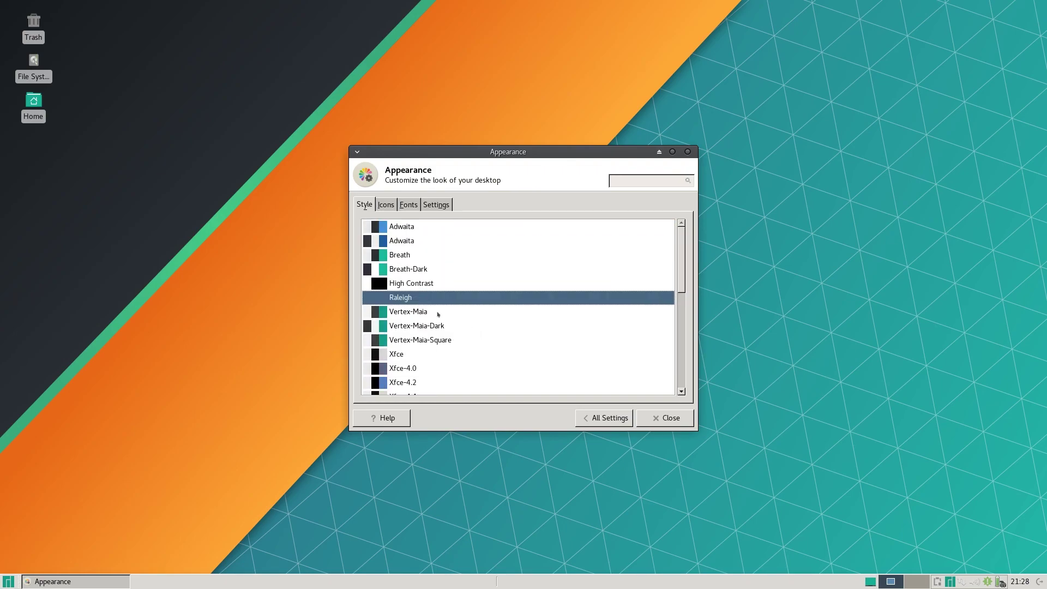
pyautogui.press('Down')
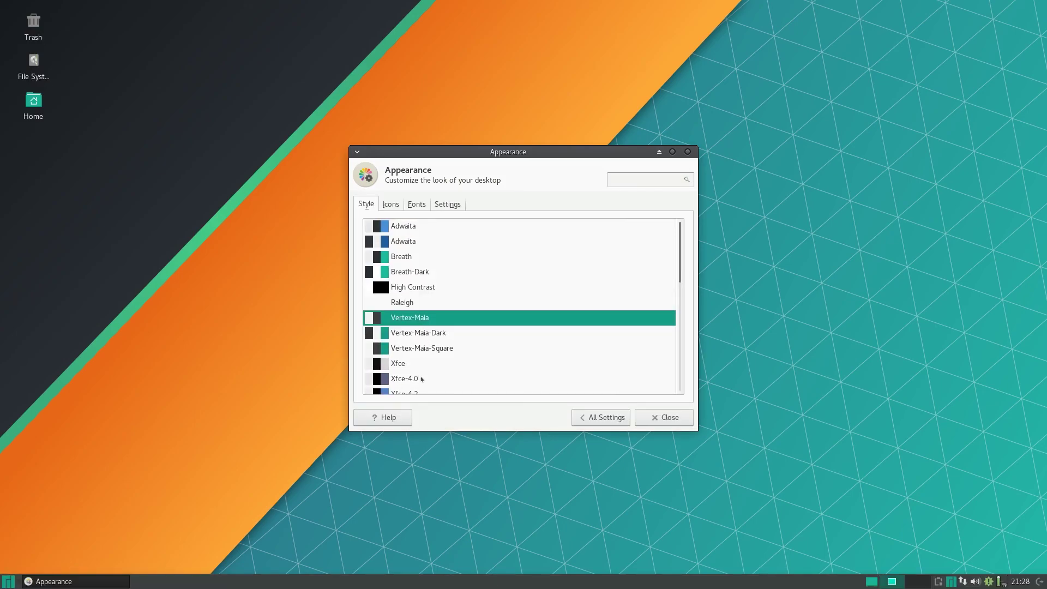
pyautogui.press('Down')
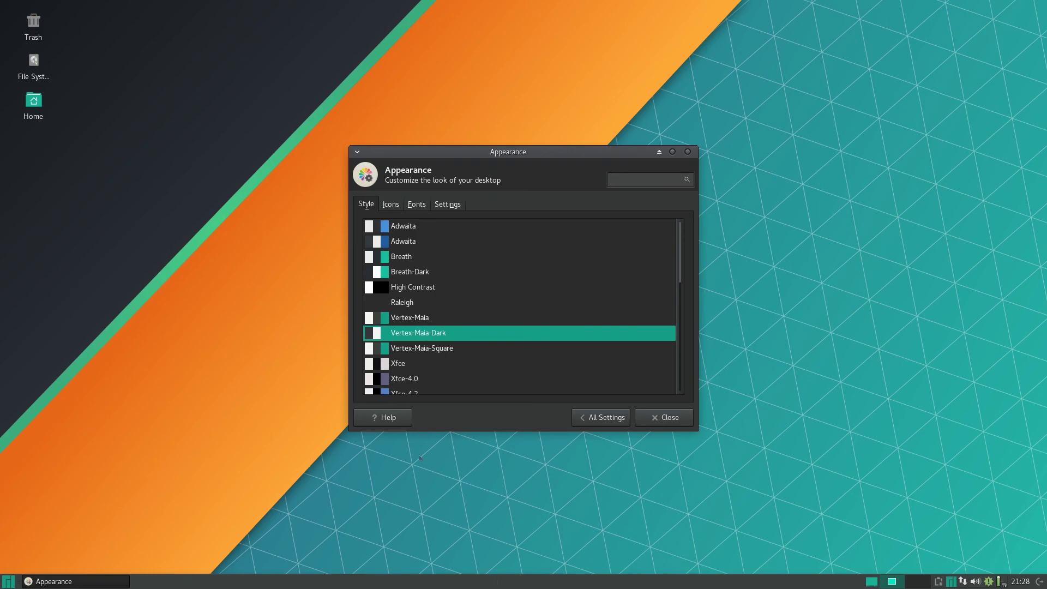
pyautogui.press('Up')
# Preview the Adwaita, GNOME and HighContrast icon themes, then reselect Vertex-Maia.
pyautogui.click(387, 204)
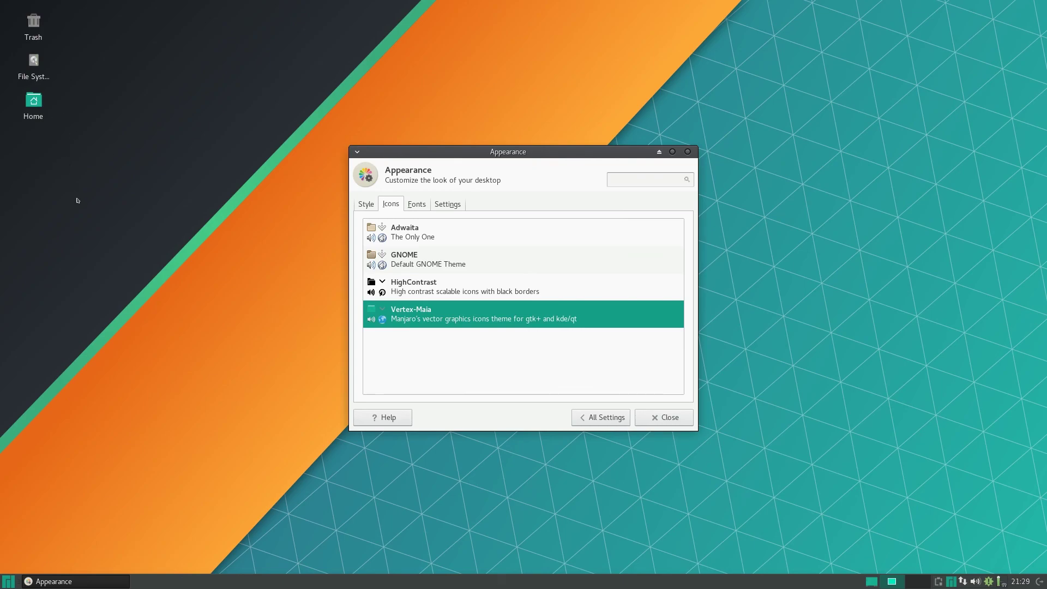
pyautogui.moveTo(79, 200); pyautogui.dragTo(102, 184)
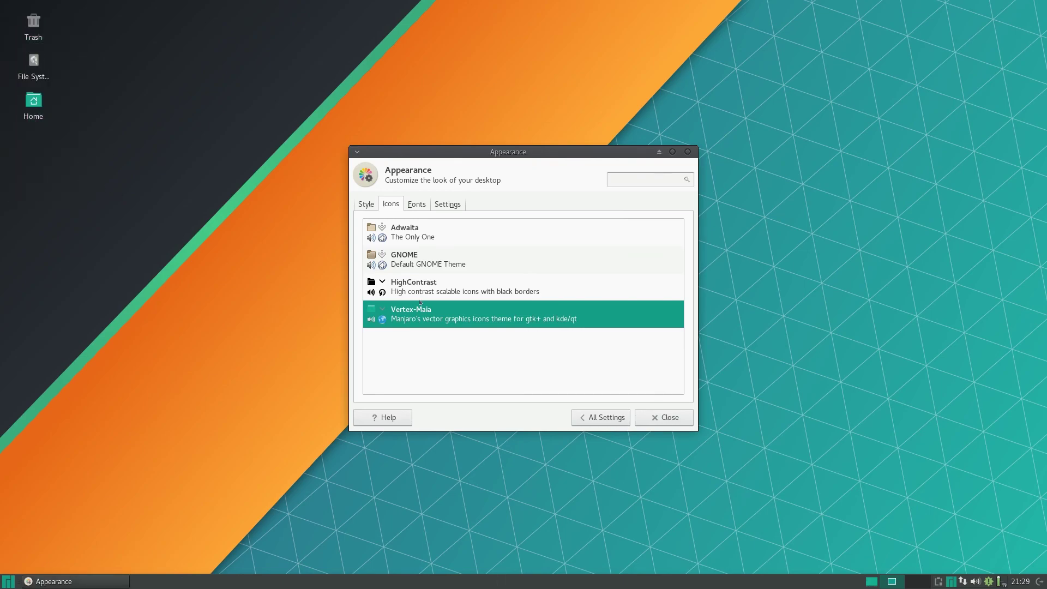
pyautogui.click(410, 238)
pyautogui.click(410, 260)
pyautogui.click(411, 285)
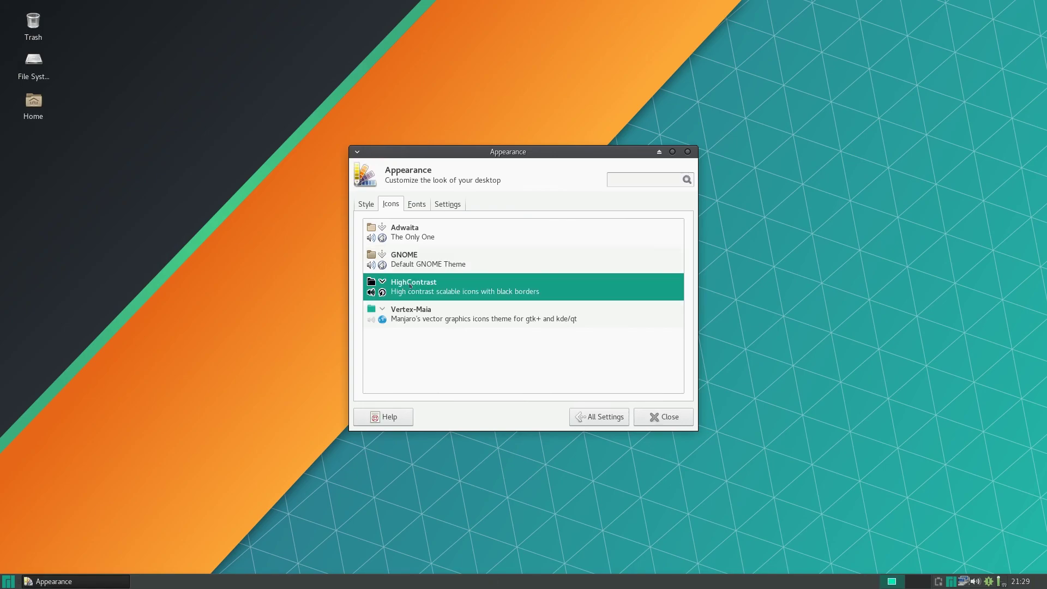
pyautogui.click(412, 313)
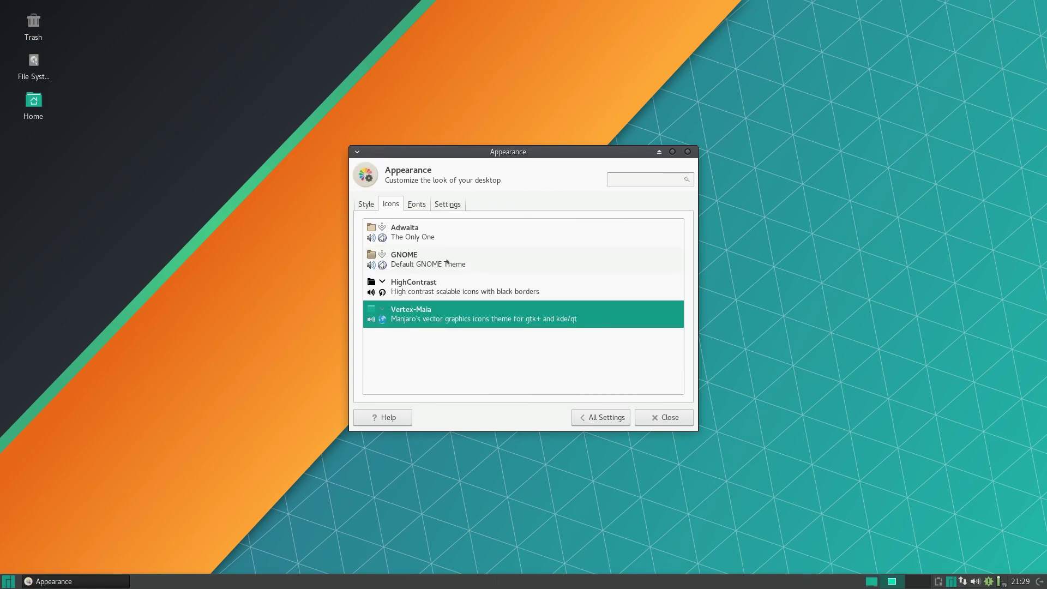
# Set font hinting to Slight, sub-pixel order to RGB and DPI to 98, then return to All Settings.
pyautogui.click(414, 206)
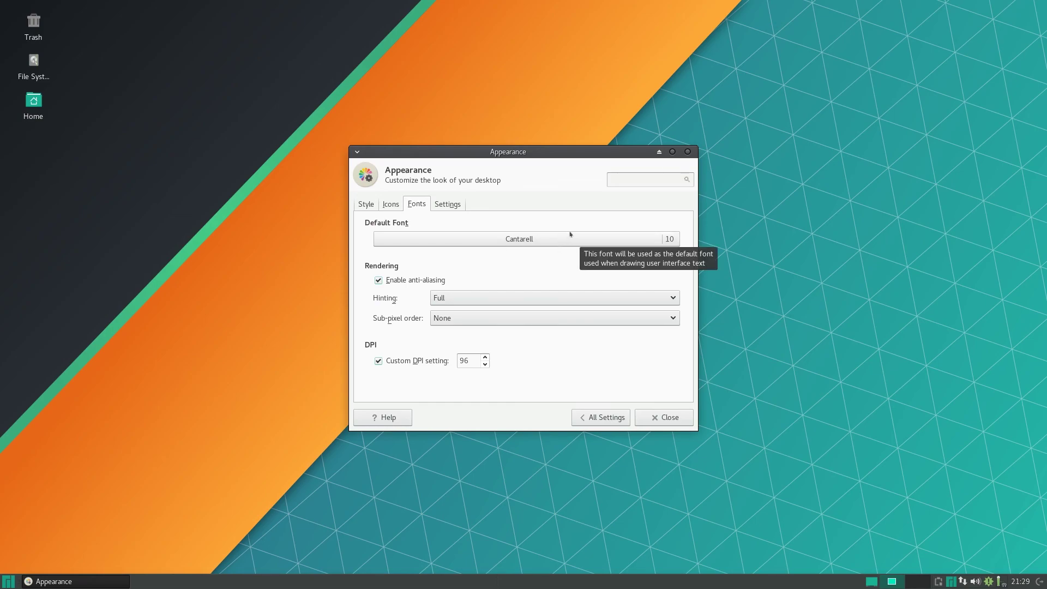
pyautogui.click(511, 303)
pyautogui.click(512, 264)
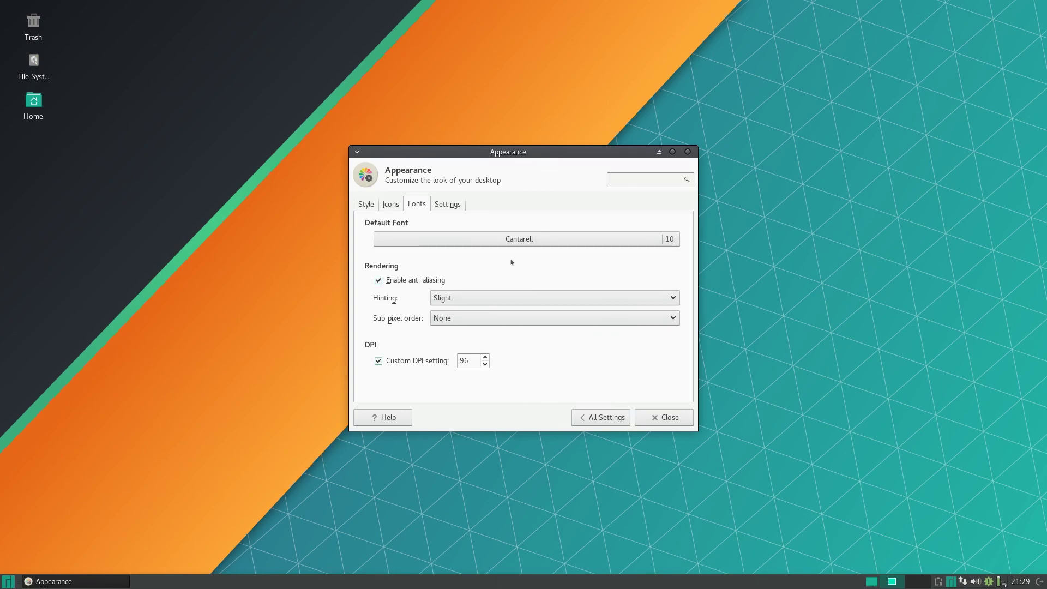
pyautogui.click(486, 319)
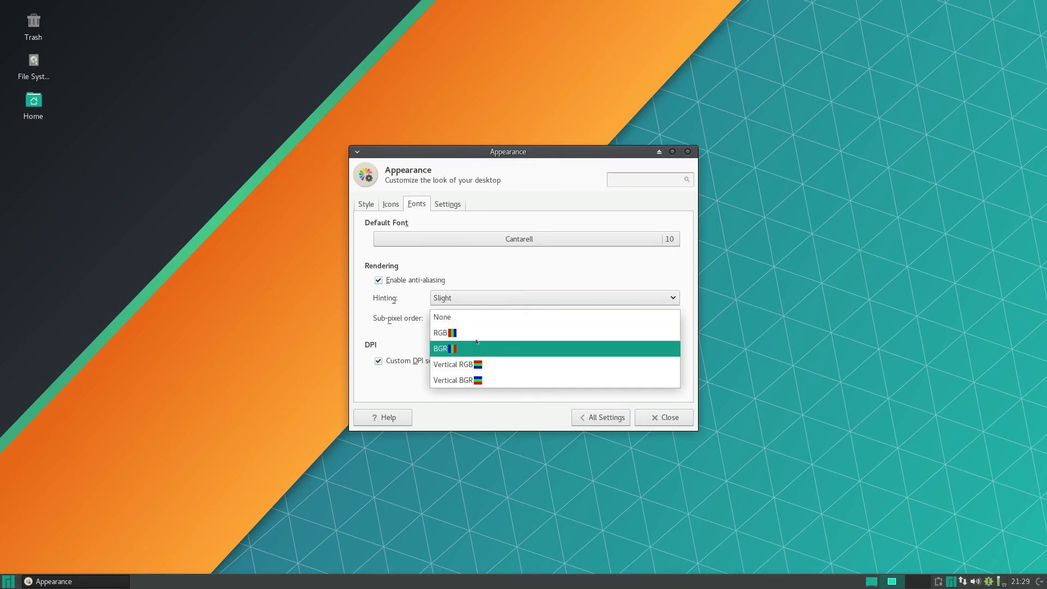
pyautogui.click(468, 333)
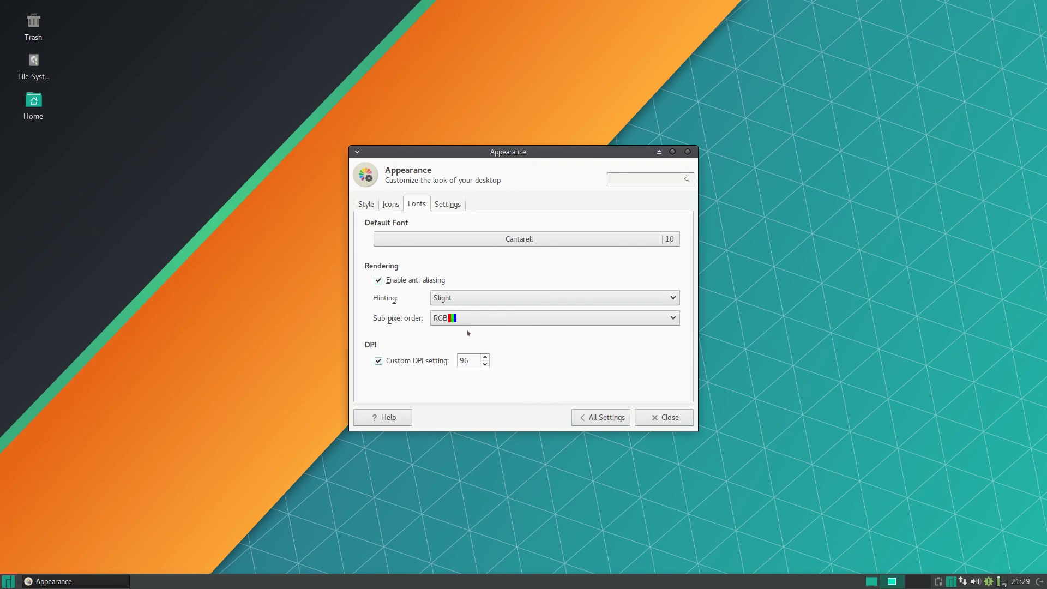
pyautogui.click(484, 356)
pyautogui.click(484, 357)
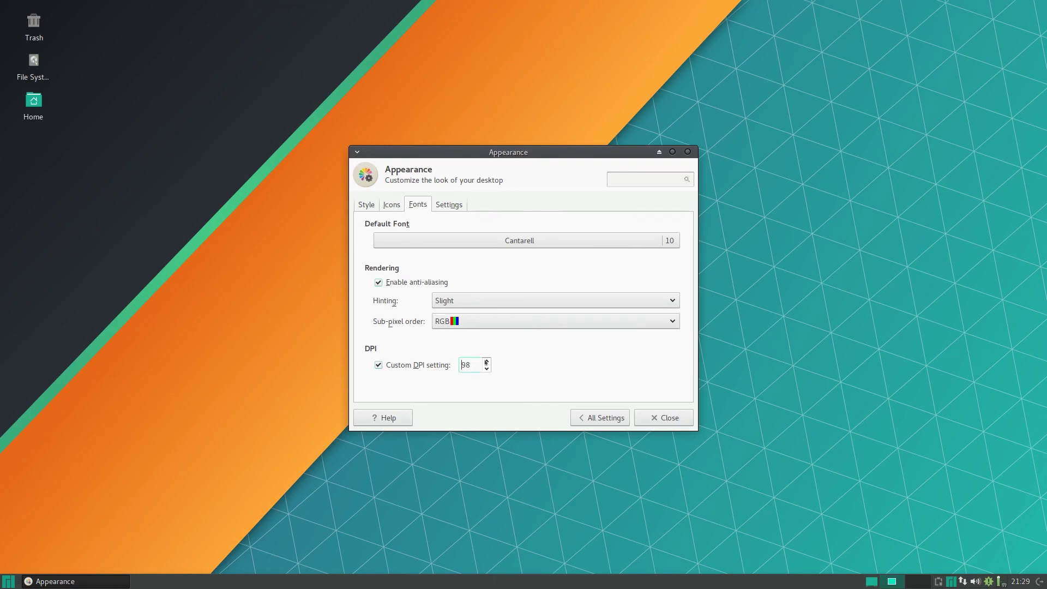
pyautogui.click(451, 213)
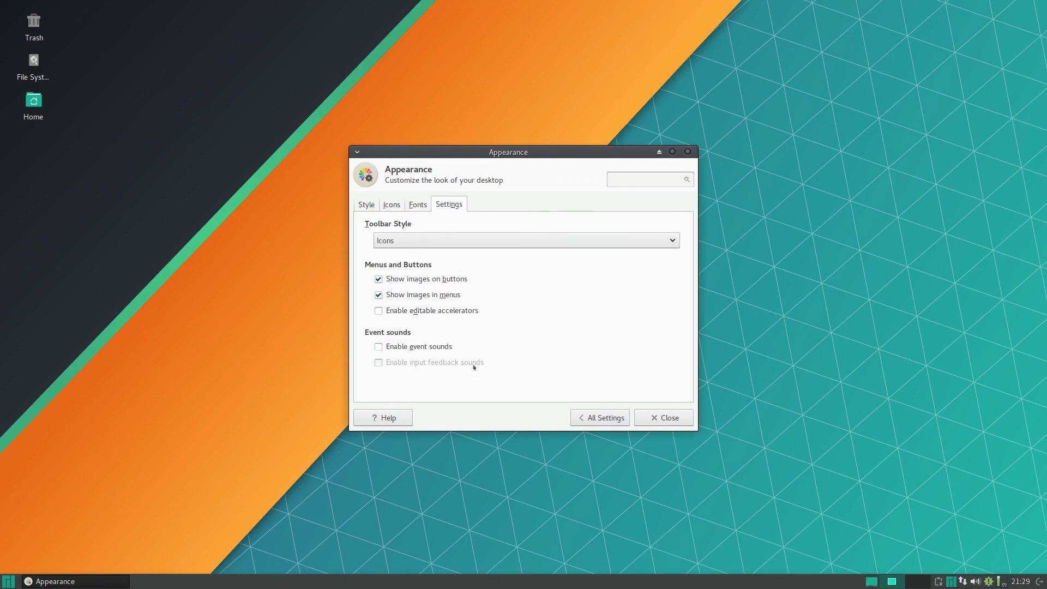
pyautogui.click(603, 418)
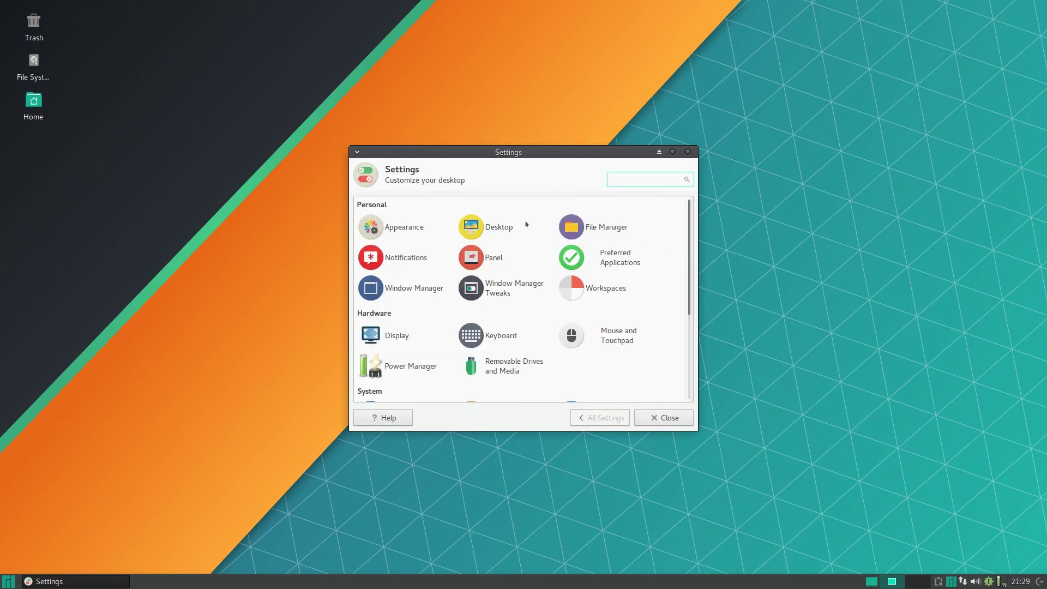
# Open Desktop settings and maximize its window.
pyautogui.click(493, 227)
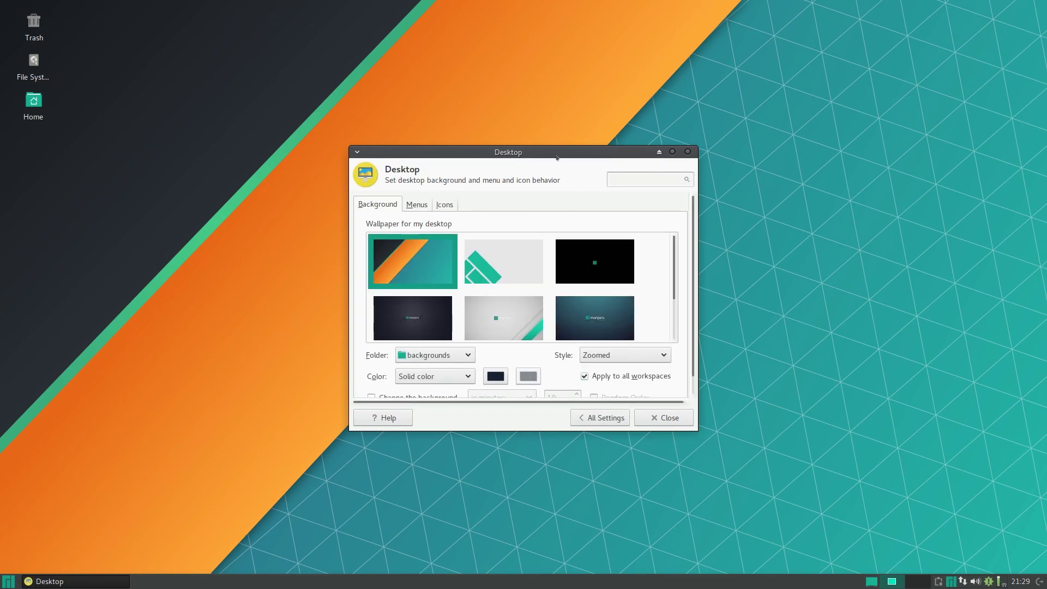
pyautogui.click(672, 151)
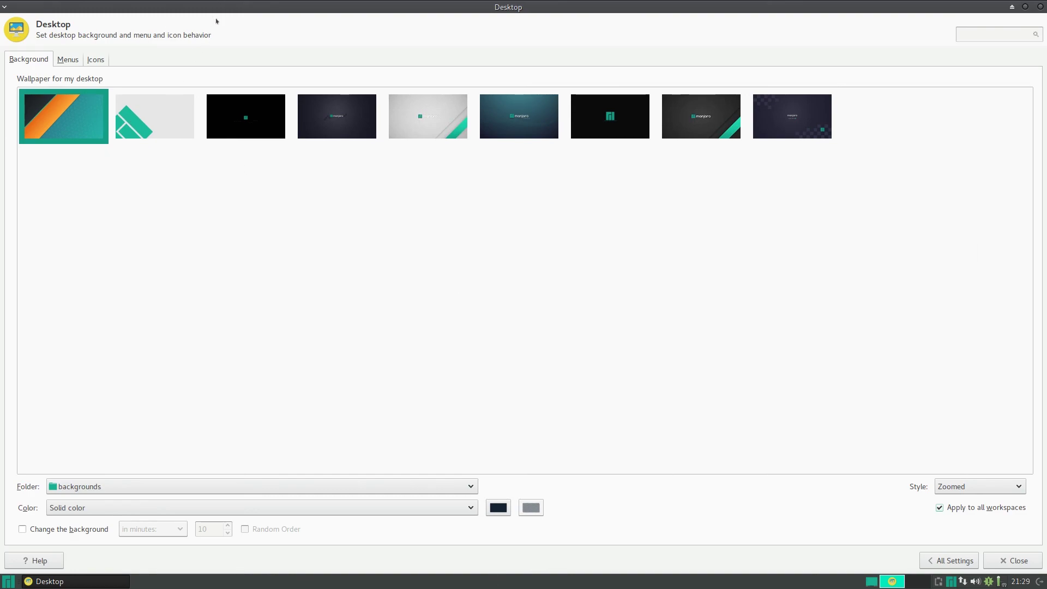
pyautogui.moveTo(215, 21); pyautogui.dragTo(434, 197)
pyautogui.click(686, 202)
# Preview several wallpapers, apply the black Manjaro-logo one, and return to All Settings.
pyautogui.click(154, 116)
pyautogui.click(245, 116)
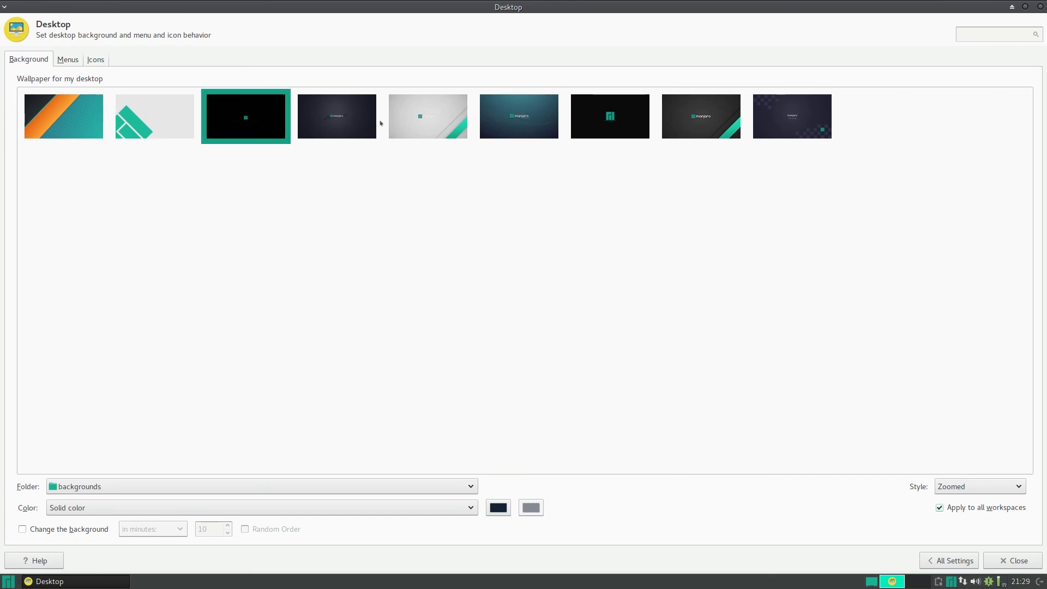
pyautogui.click(344, 113)
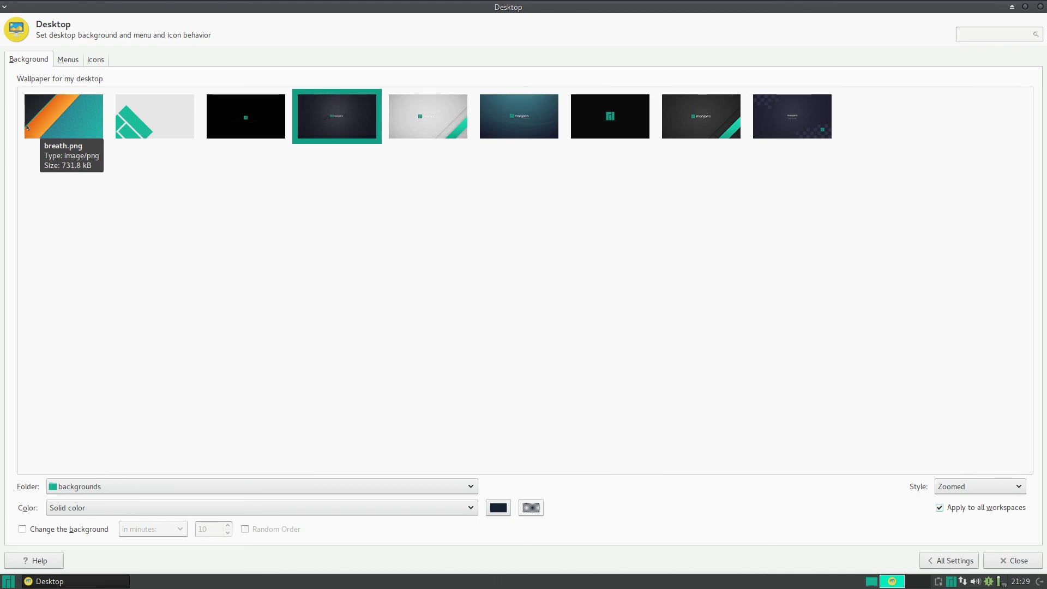
pyautogui.click(28, 126)
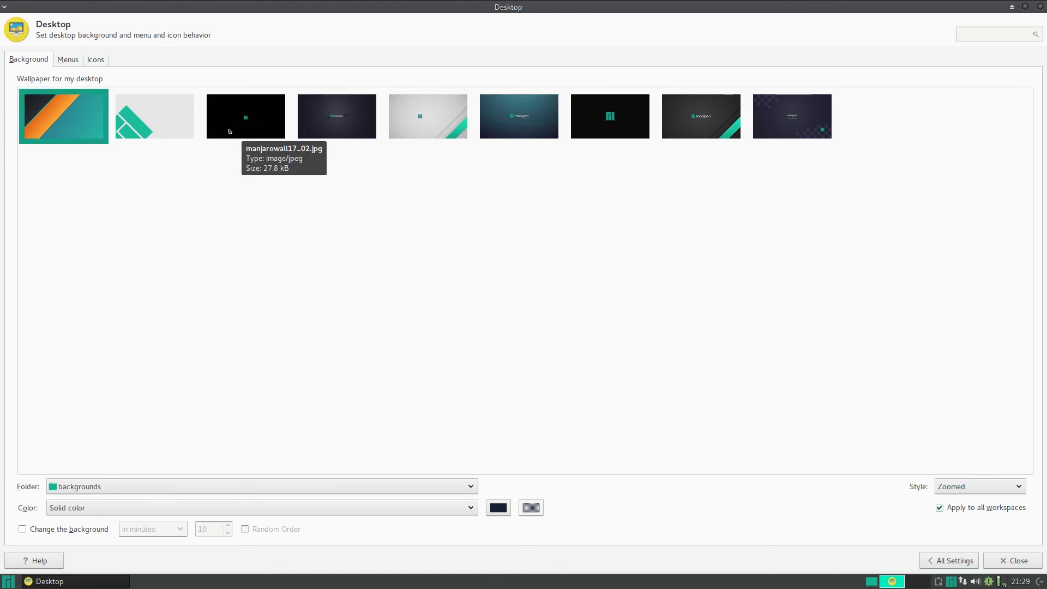
pyautogui.press('Right')
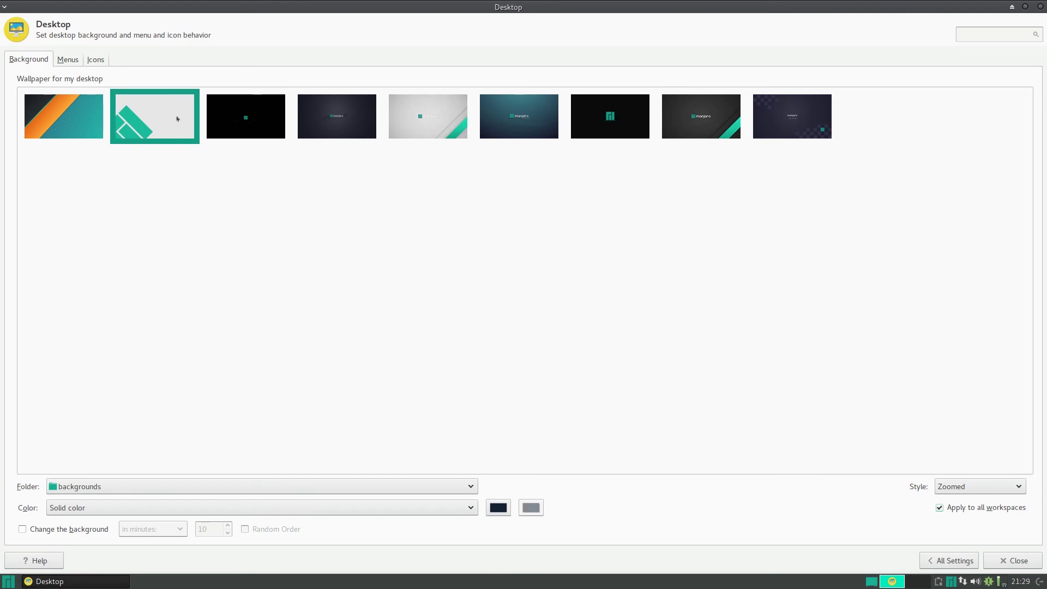
pyautogui.moveTo(259, 16); pyautogui.dragTo(355, 163)
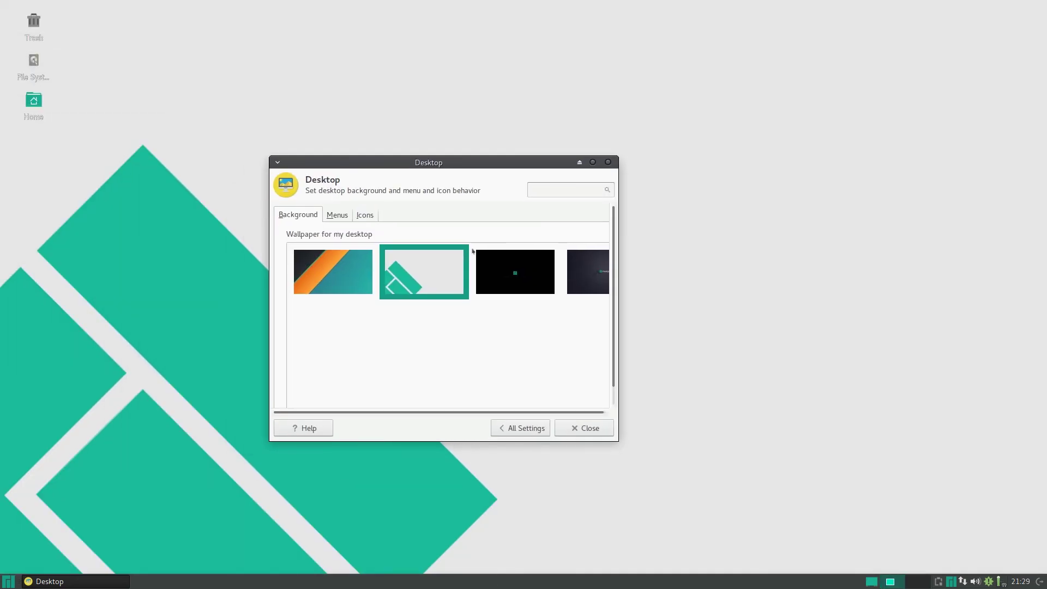
pyautogui.click(504, 323)
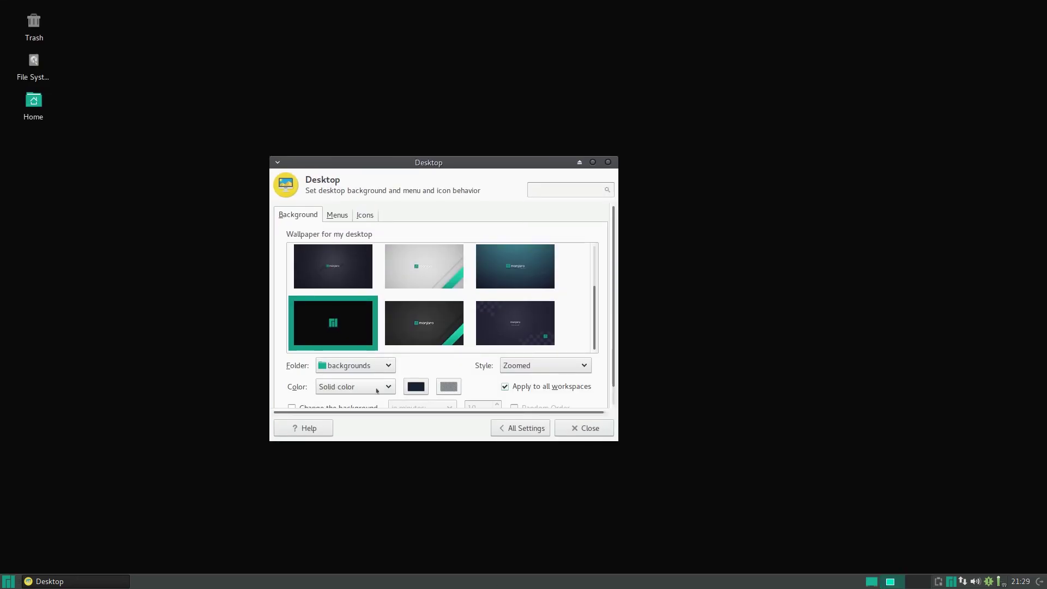
pyautogui.click(352, 365)
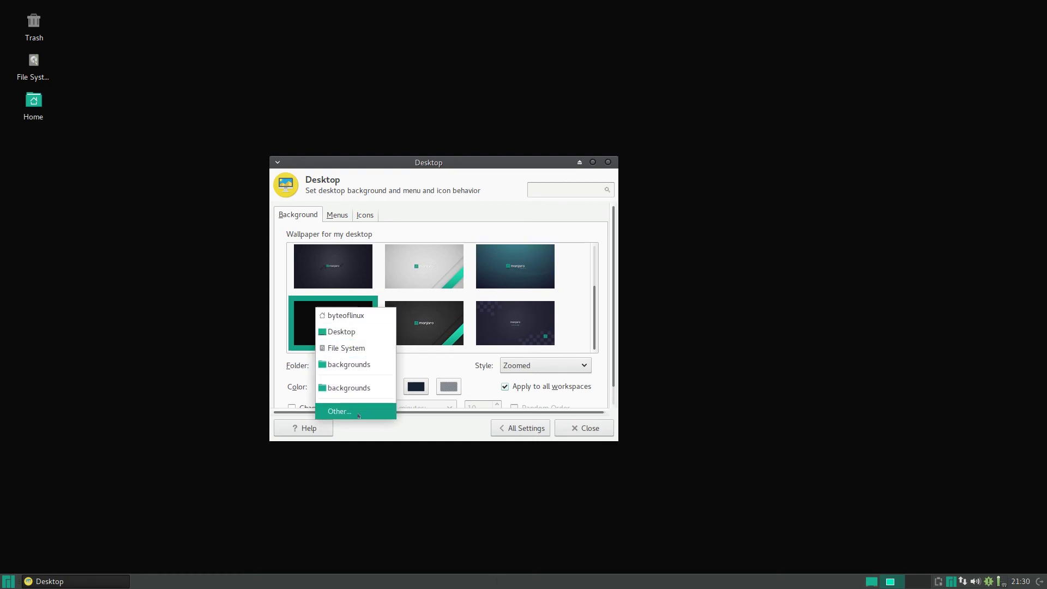
pyautogui.click(532, 430)
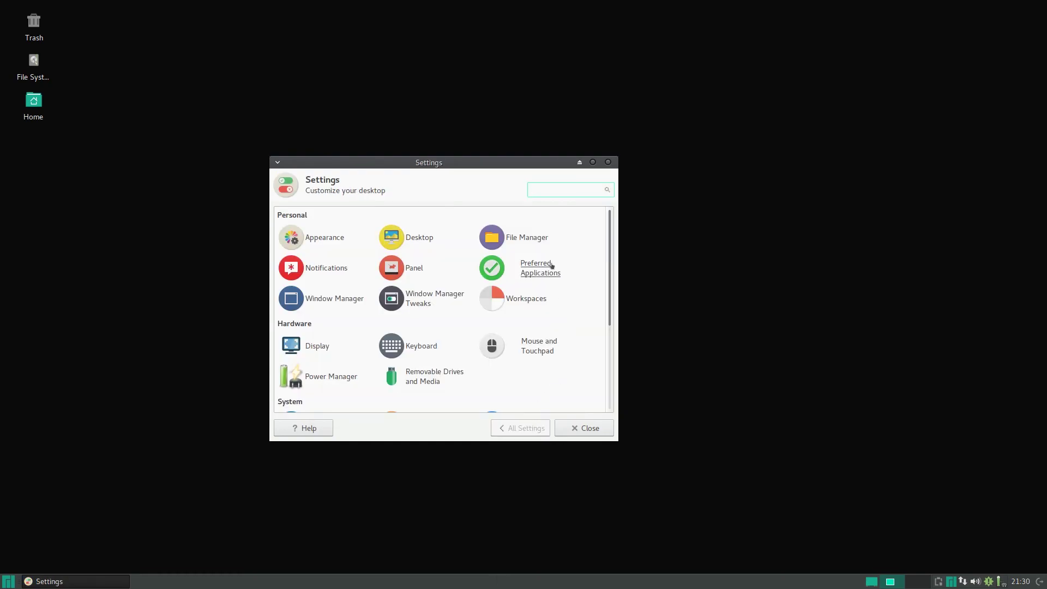
# Check the notification settings, keeping the Default notification theme.
pyautogui.click(333, 271)
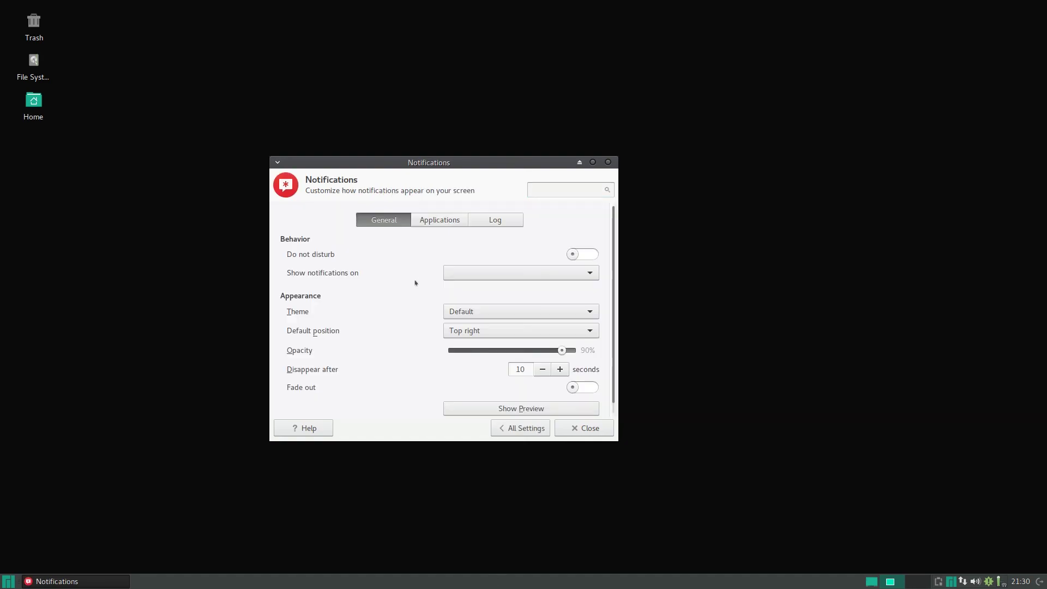
pyautogui.click(502, 314)
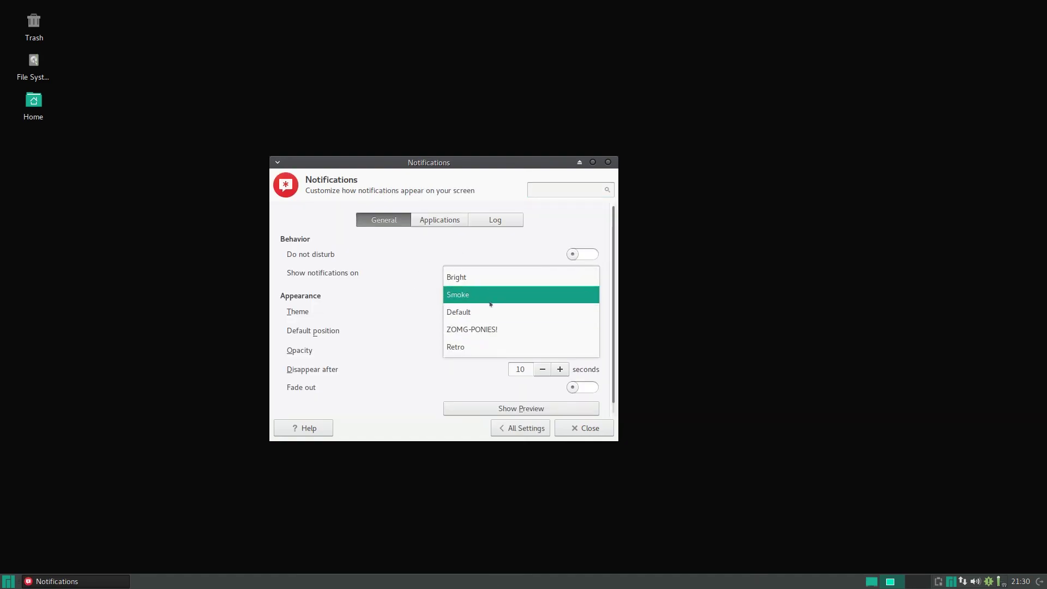
pyautogui.click(523, 427)
pyautogui.click(523, 426)
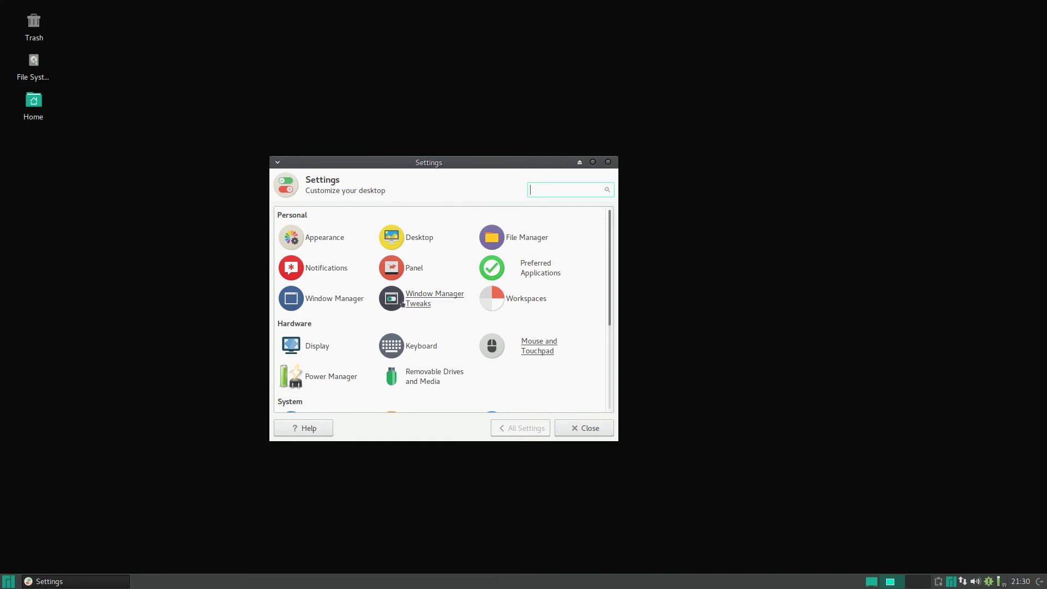
# Hide the shade button from window title bars and look through the keyboard, focus and advanced tabs.
pyautogui.click(353, 300)
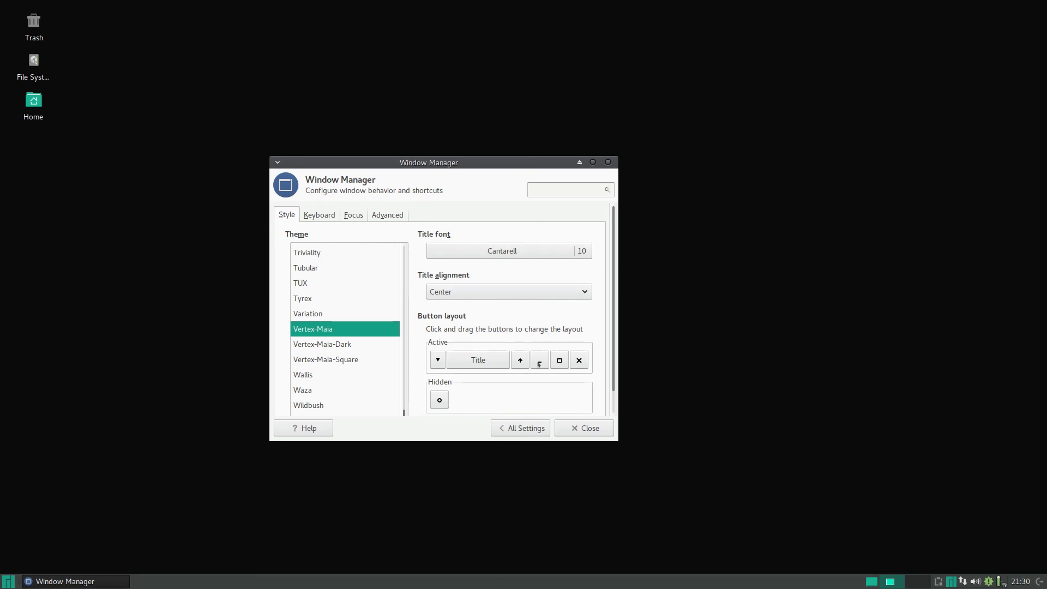
pyautogui.moveTo(515, 362); pyautogui.dragTo(500, 388)
pyautogui.click(327, 214)
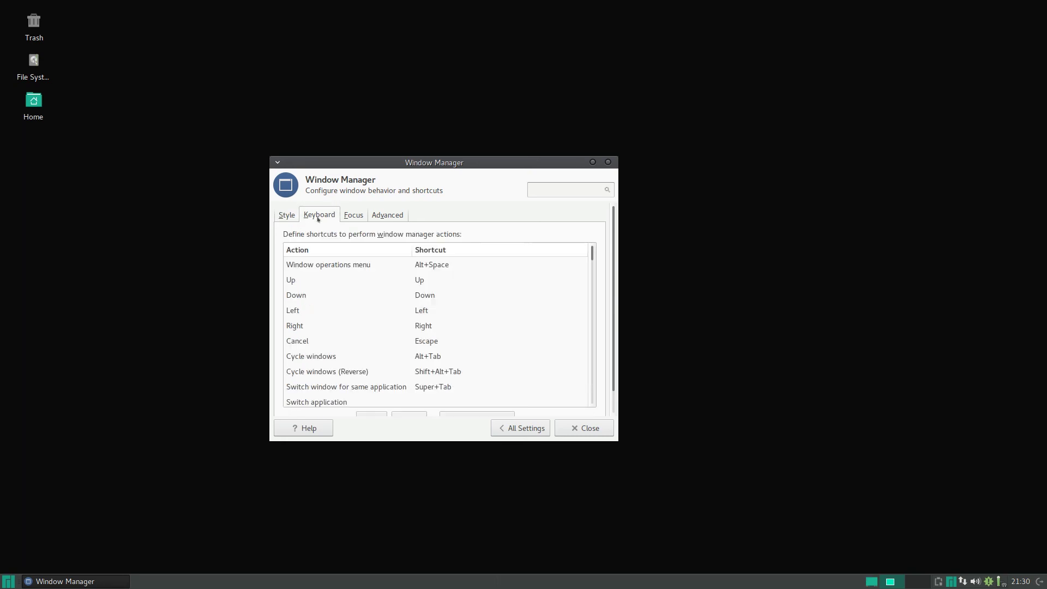
pyautogui.click(364, 214)
pyautogui.click(377, 215)
pyautogui.click(520, 428)
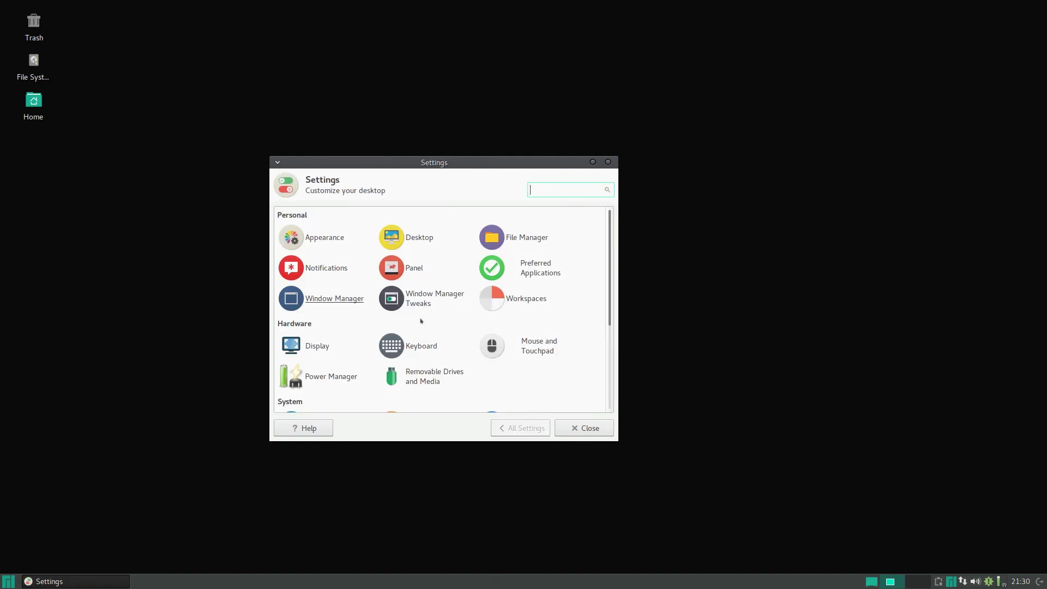
# Review the Compositor options in Window Manager Tweaks, then return to All Settings.
pyautogui.click(406, 297)
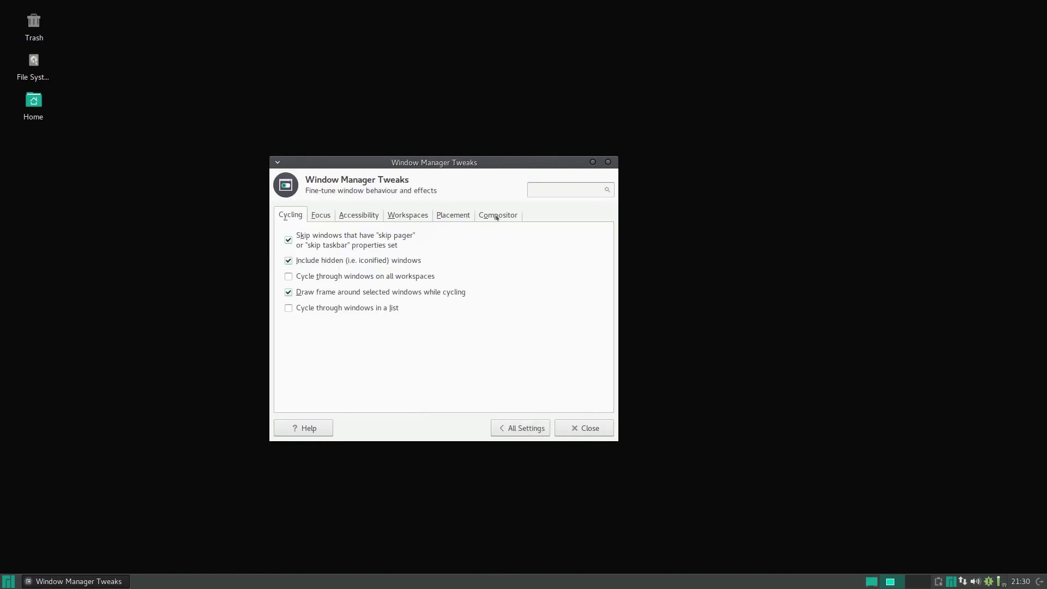
pyautogui.click(497, 216)
pyautogui.scroll(-4, 444, 297)
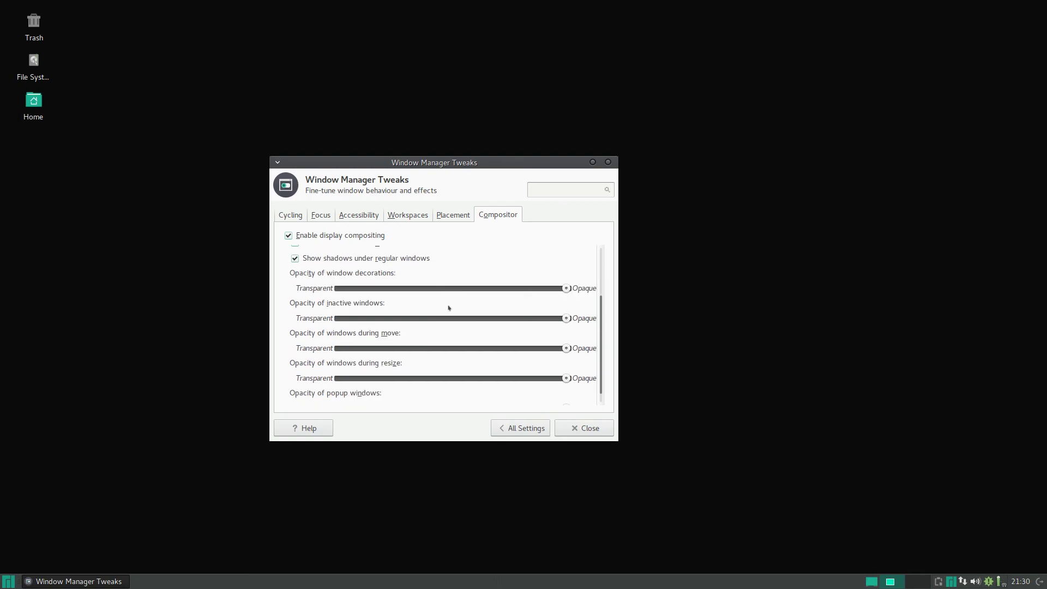
pyautogui.scroll(4, 479, 354)
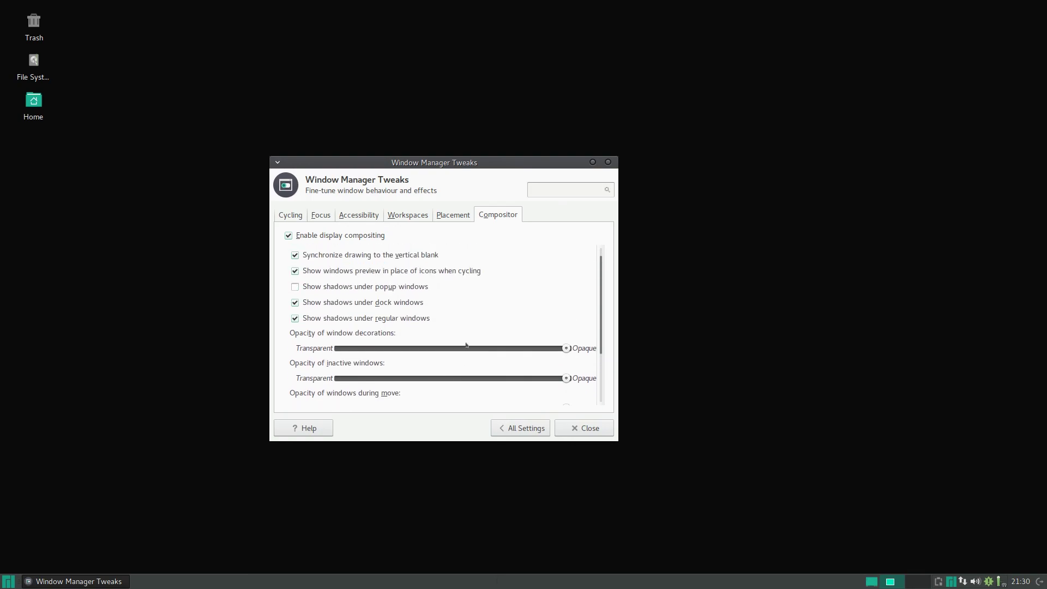
pyautogui.click(523, 427)
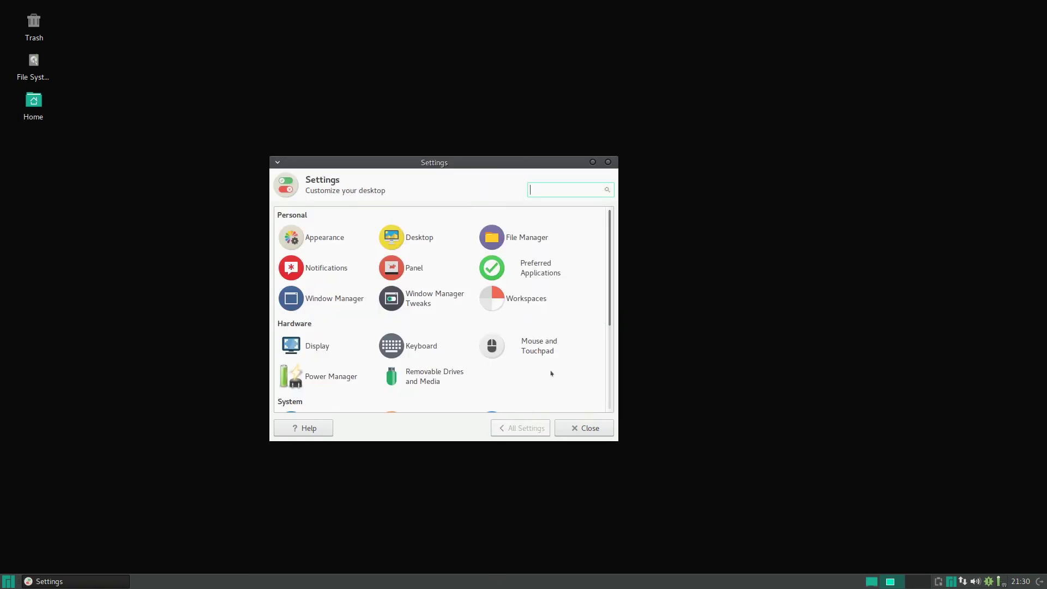
# Set the cursor size to 35 in Mouse and Touchpad's Theme tab.
pyautogui.scroll(-2, 535, 318)
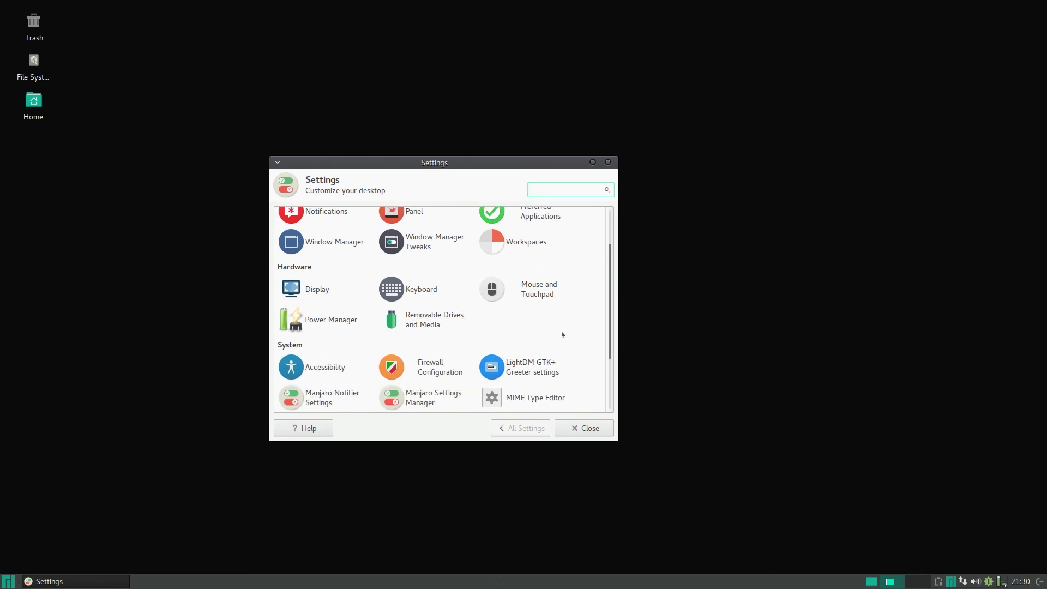
pyautogui.click(545, 284)
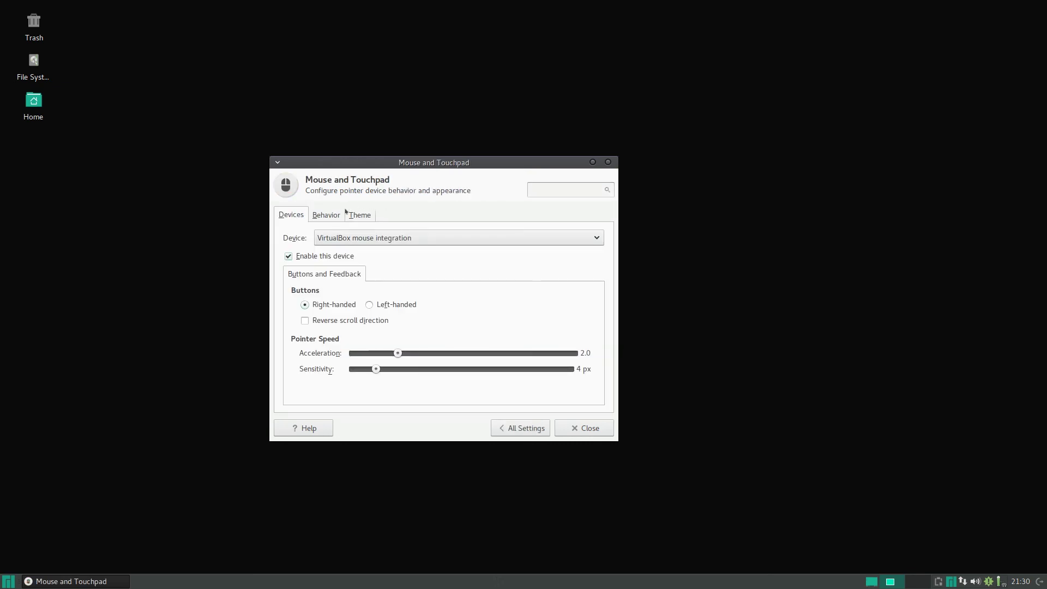
pyautogui.click(359, 214)
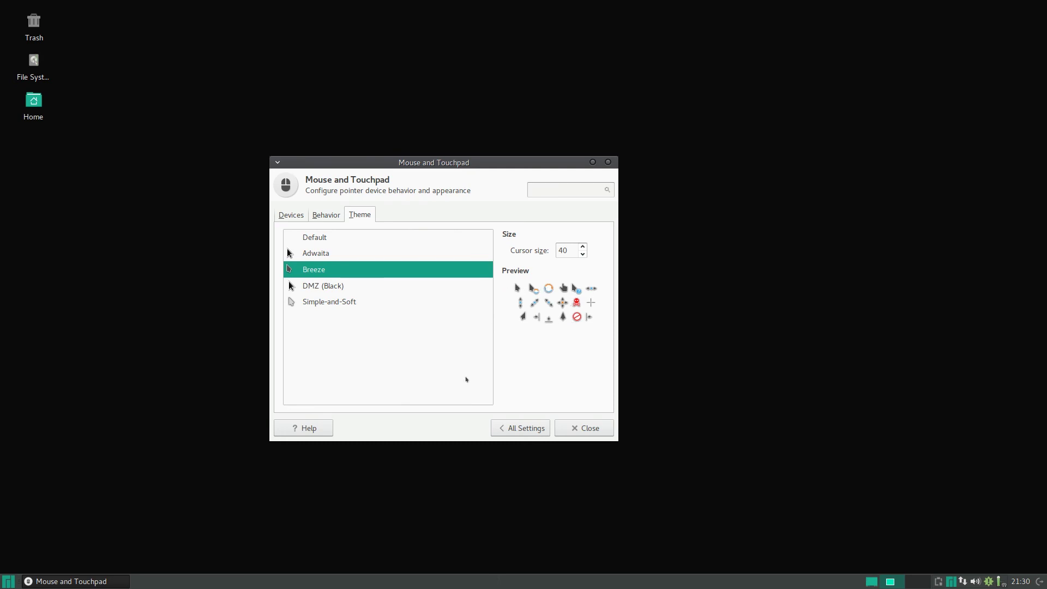
pyautogui.click(582, 254)
pyautogui.click(582, 247)
# Preview the Adwaita cursor theme, keep Breeze, and view the Behavior and Devices tabs.
pyautogui.scroll(20, 582, 250)
pyautogui.click(287, 251)
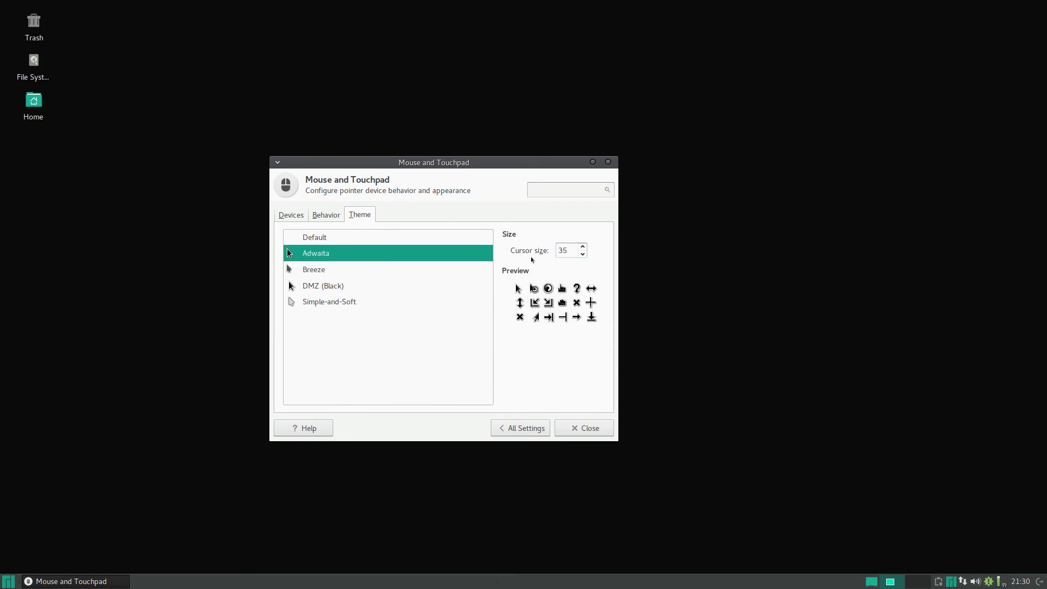
pyautogui.click(314, 269)
pyautogui.click(326, 216)
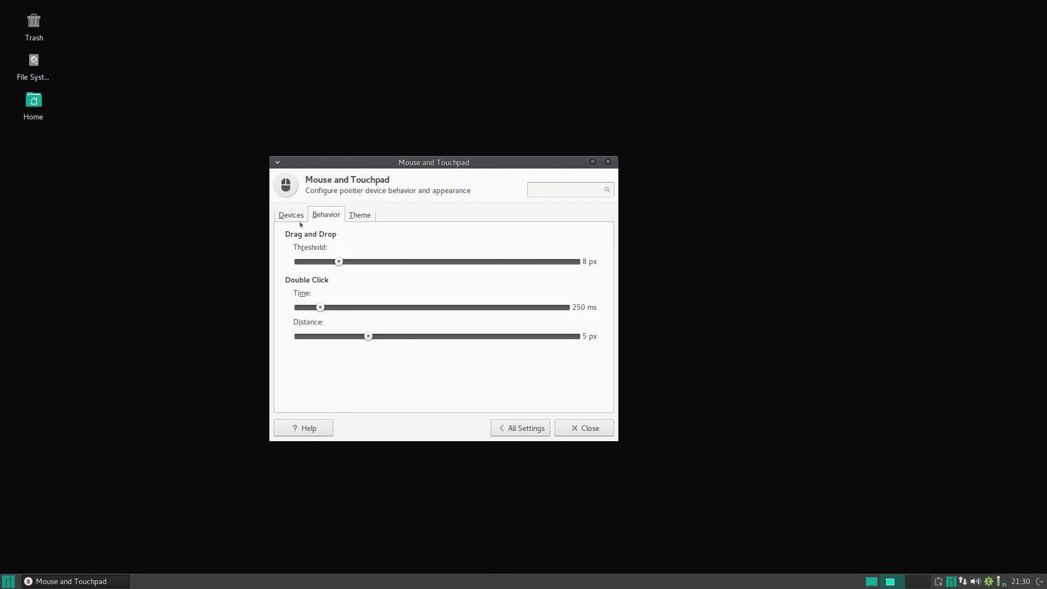
pyautogui.click(290, 215)
# Close the Settings window and log out of the XFCE session to the LightDM login screen.
pyautogui.click(513, 427)
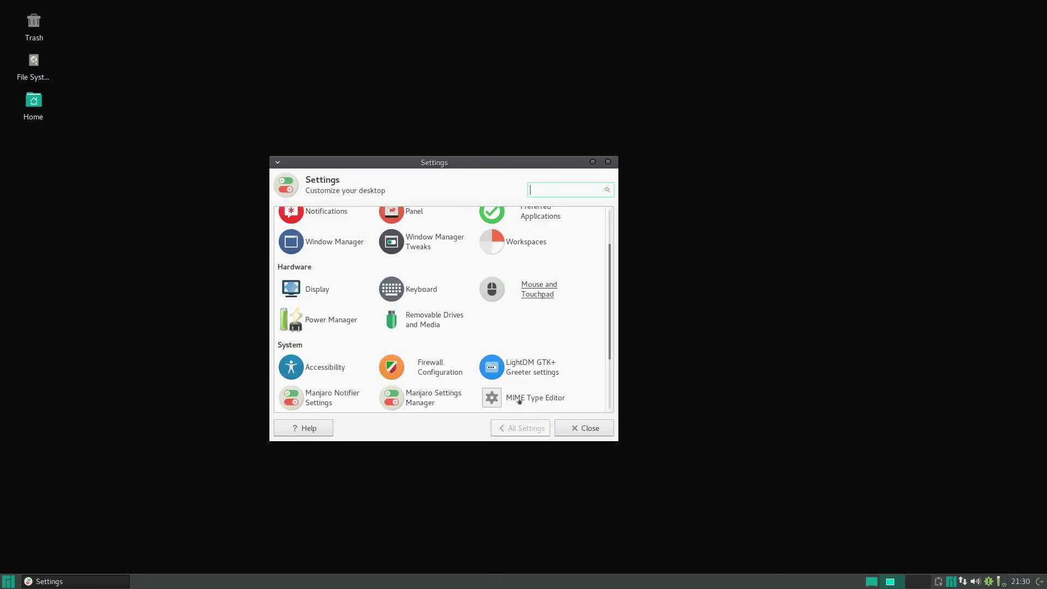
pyautogui.scroll(-3, 520, 376)
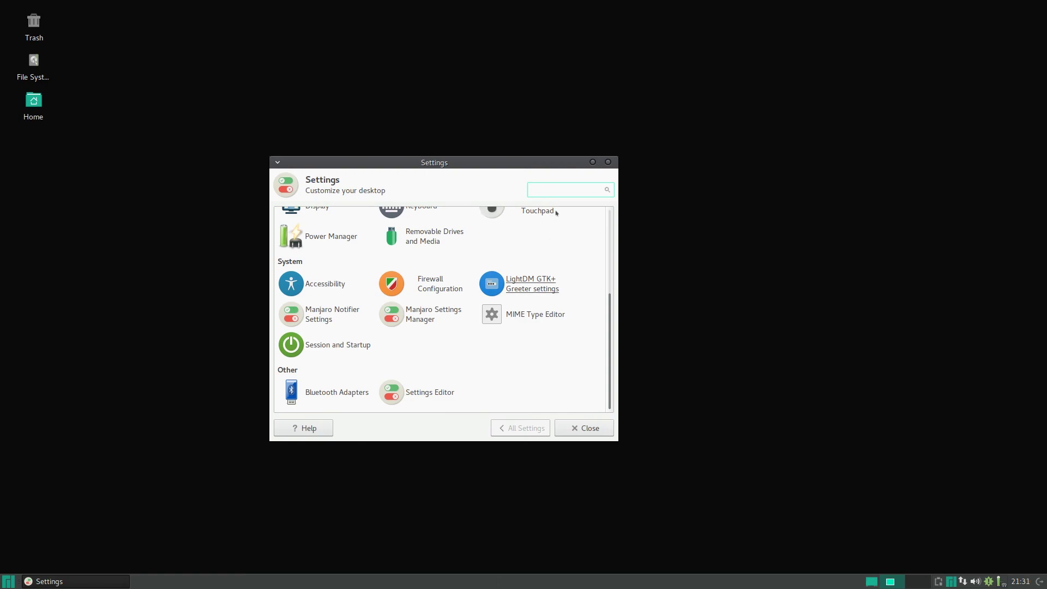
pyautogui.click(607, 162)
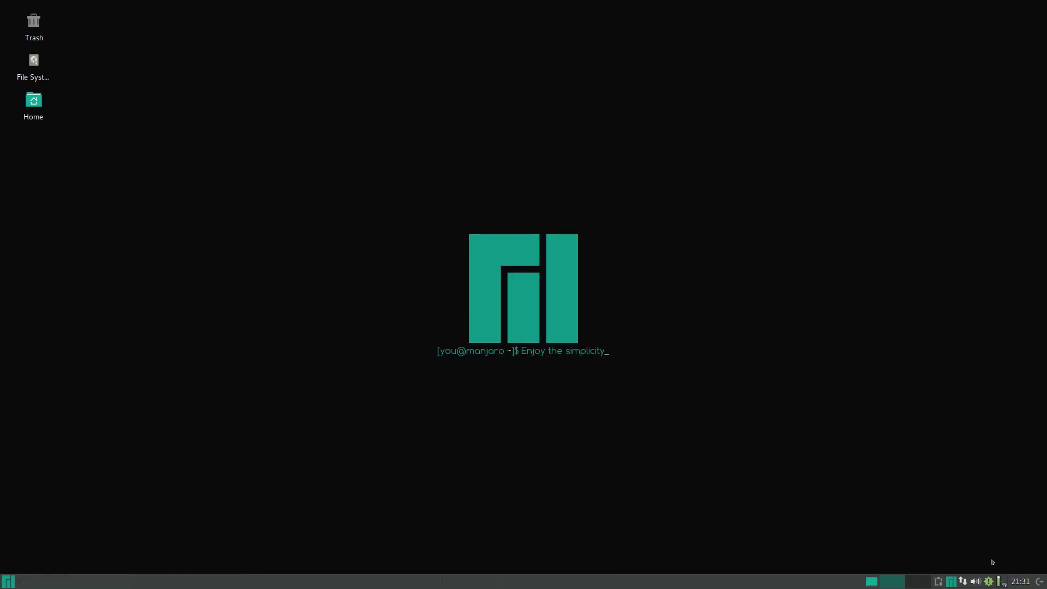
pyautogui.click(1038, 581)
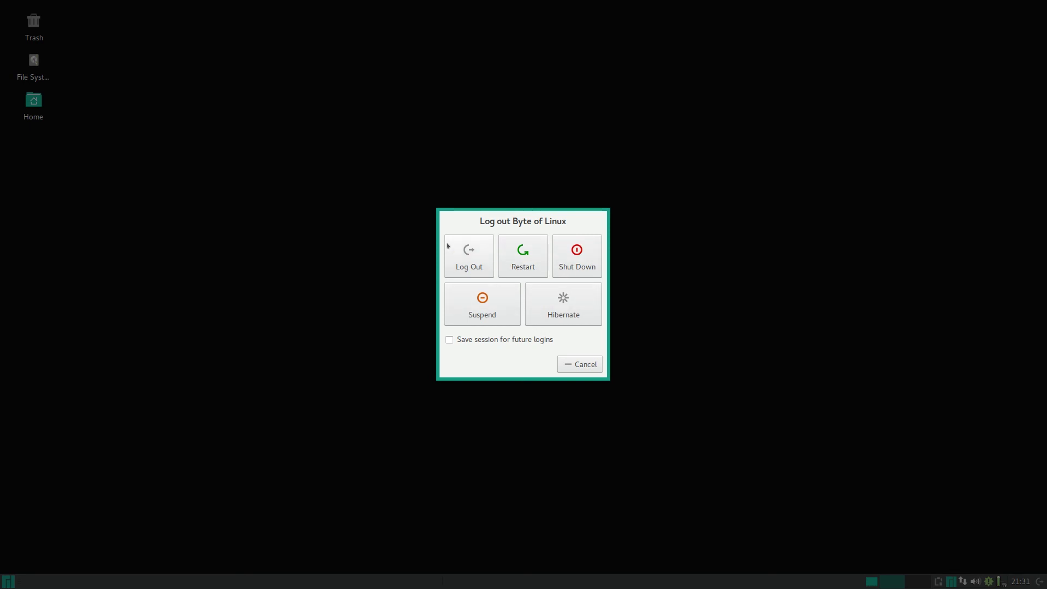
pyautogui.click(447, 246)
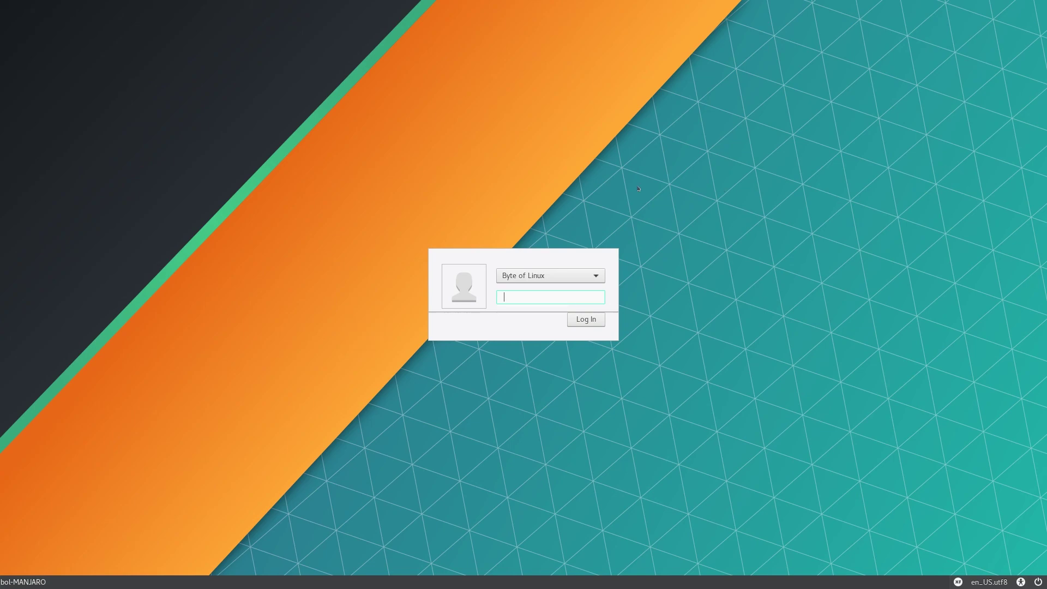
# Log back in with the account password, then search 'light' to launch LightDM GTK+ Greeter settings.
pyautogui.write('••••••••••••')
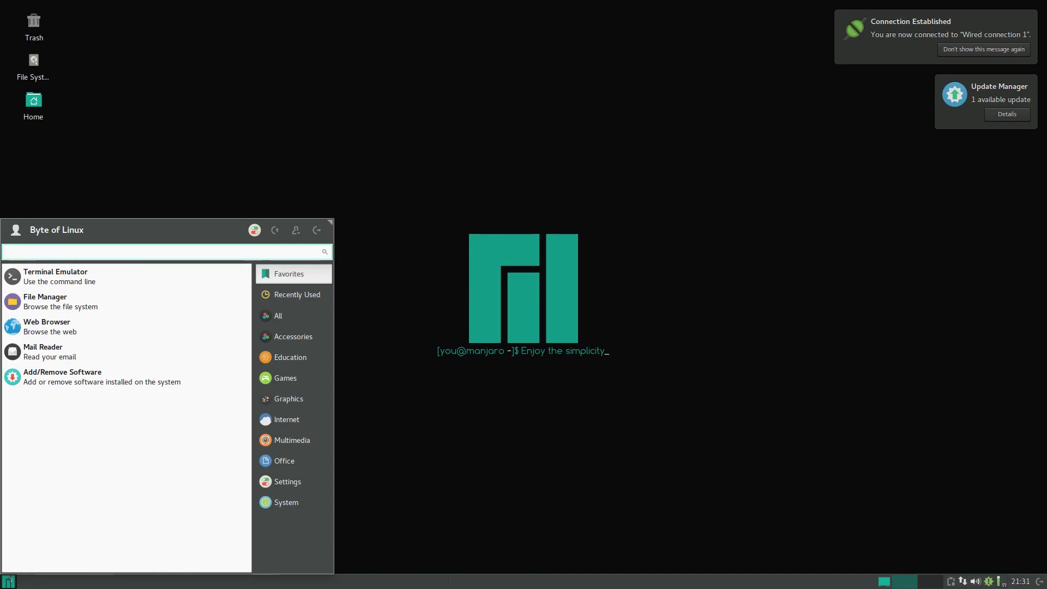
pyautogui.write('light')
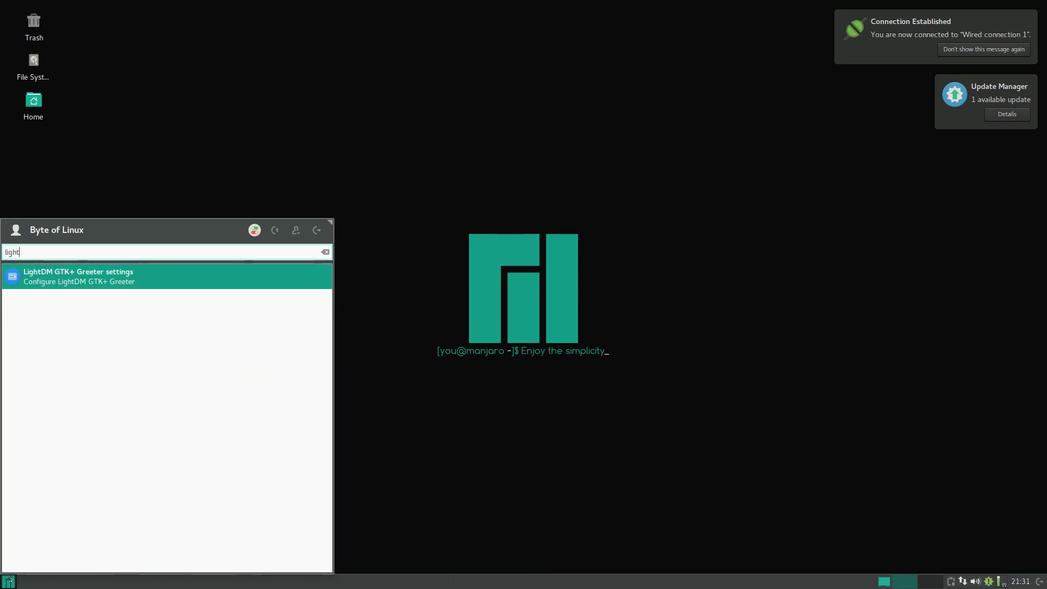
pyautogui.press('Return')
pyautogui.press('Escape')
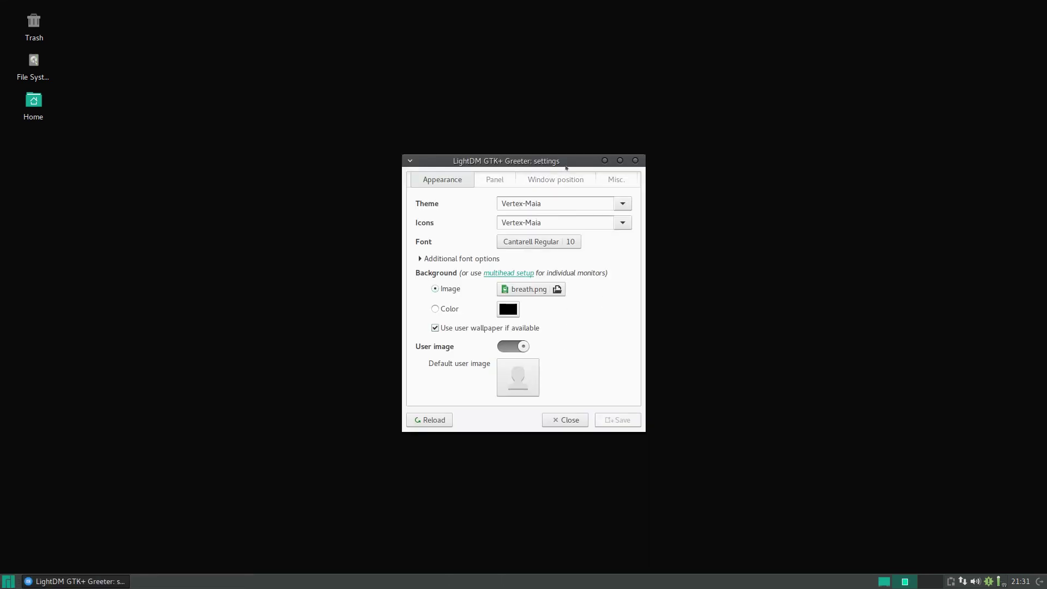
# Keep the Vertex-Maia greeter theme and start choosing a different background image.
pyautogui.click(623, 202)
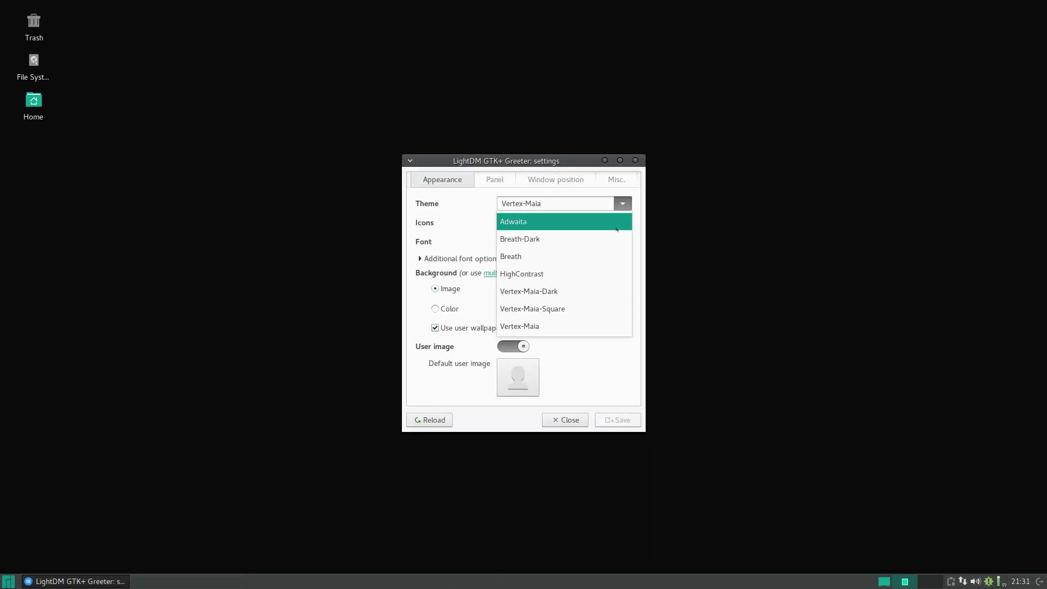
pyautogui.click(623, 203)
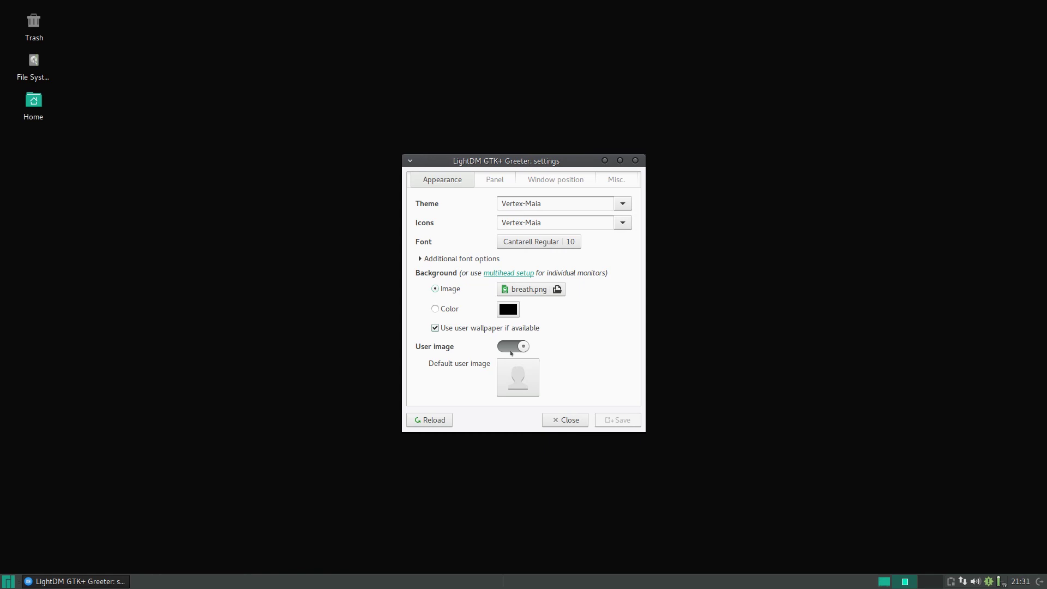
pyautogui.click(528, 290)
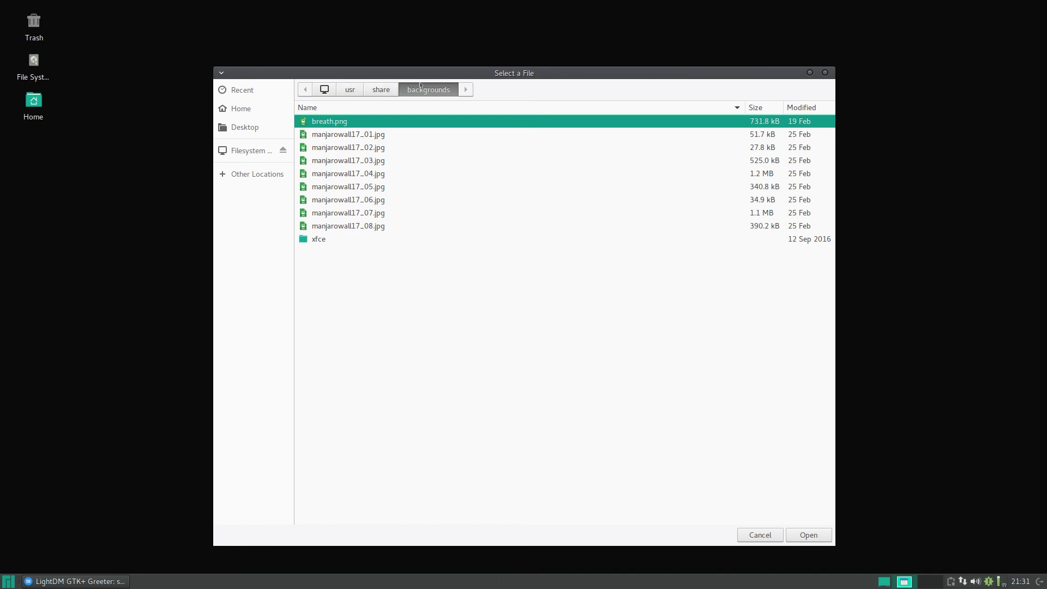
pyautogui.click(250, 109)
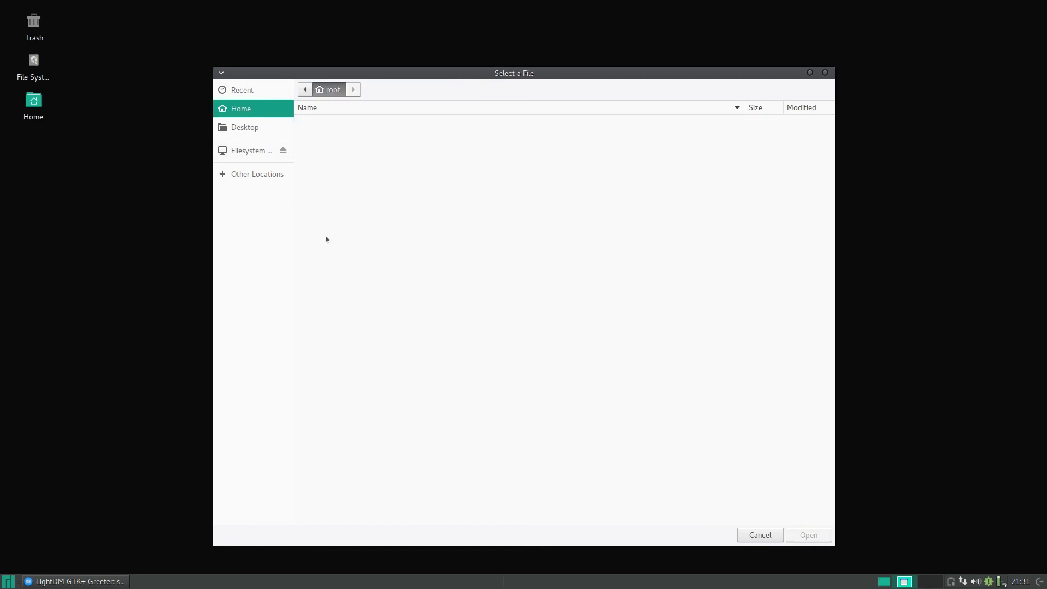
# Browse to /usr/share/backgrounds, cancel to keep breath.png, and close the greeter settings.
pyautogui.click(248, 150)
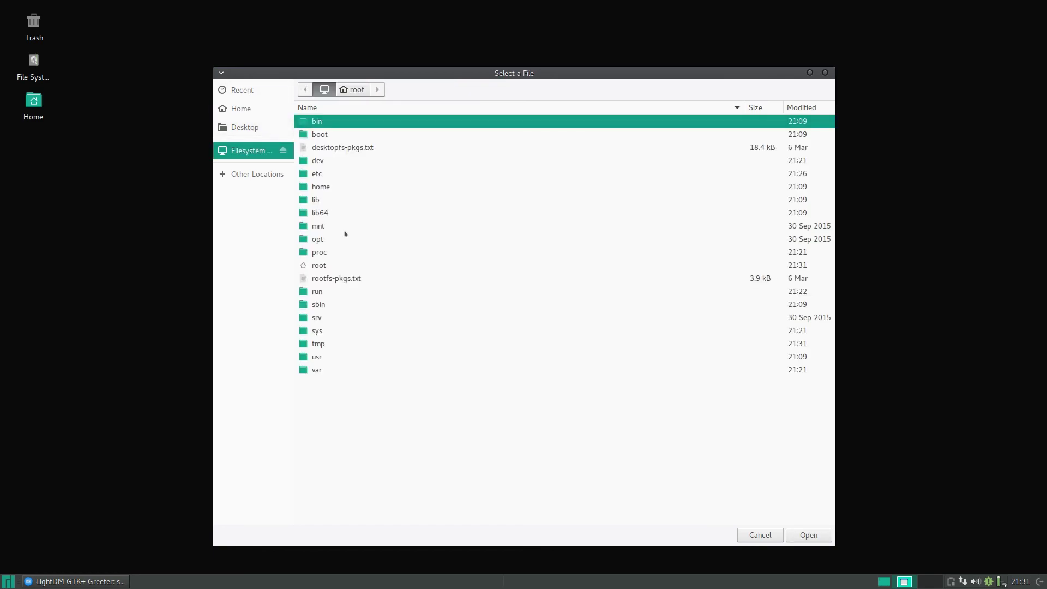
pyautogui.doubleClick(322, 357)
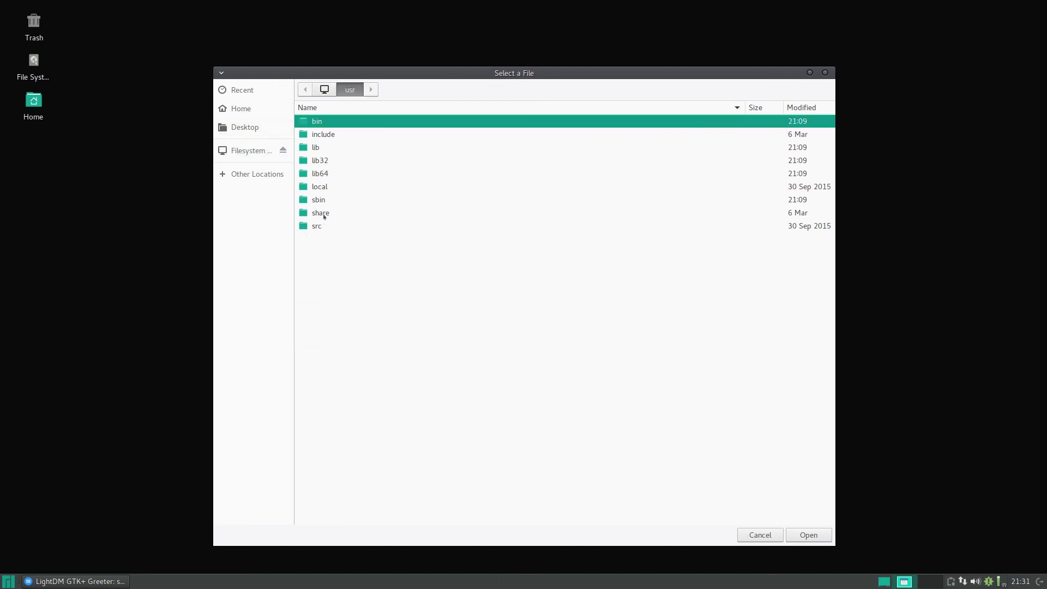
pyautogui.doubleClick(324, 213)
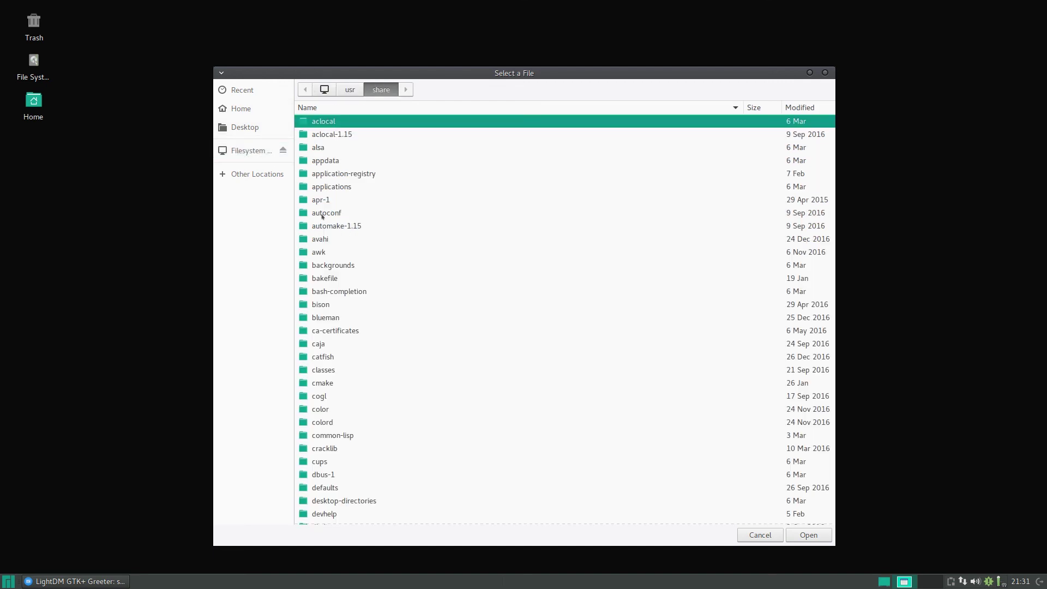
pyautogui.doubleClick(334, 265)
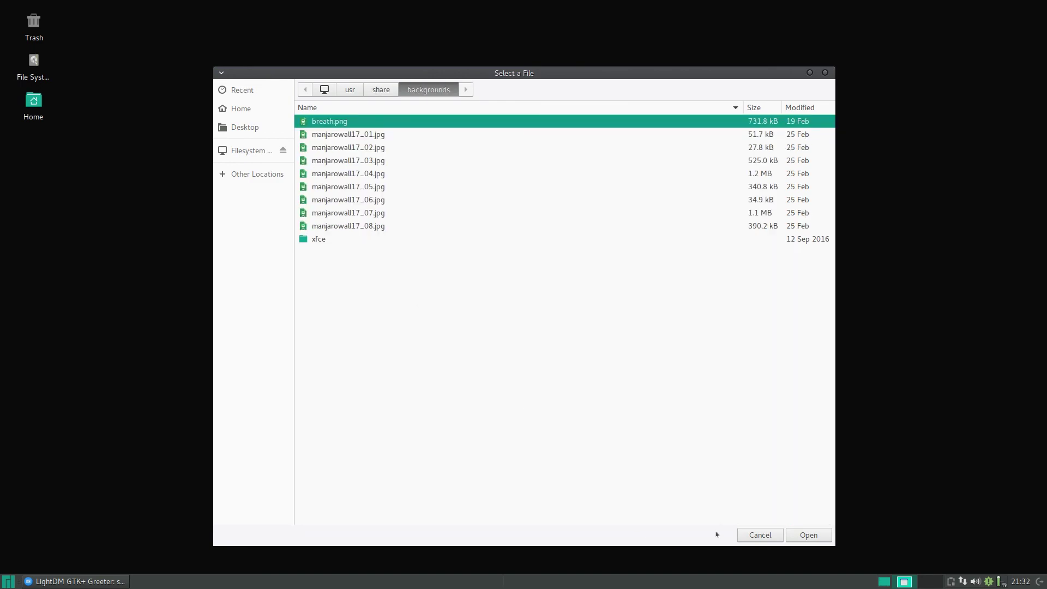
pyautogui.click(769, 540)
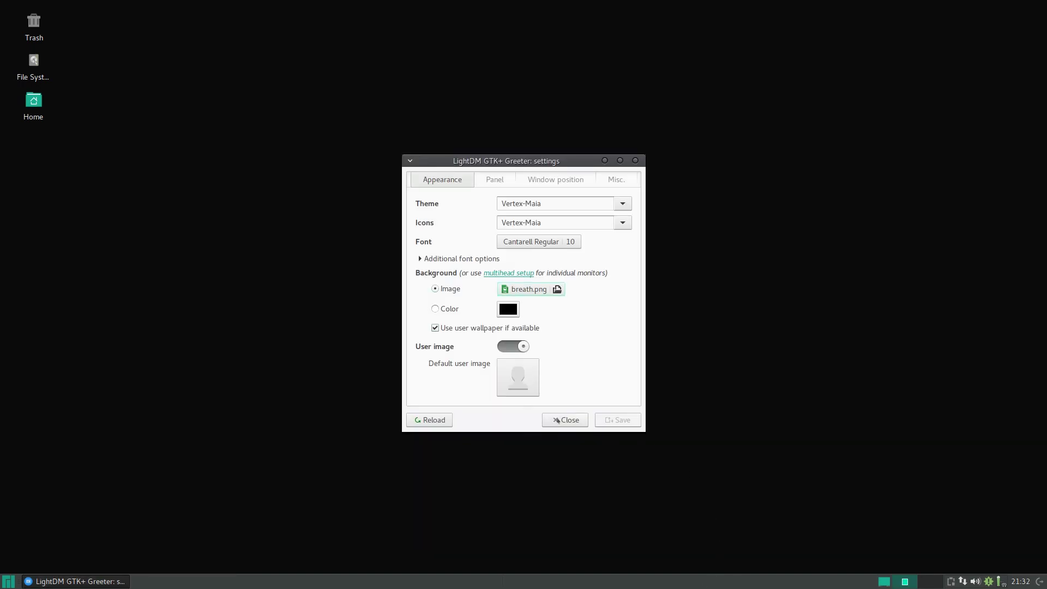
pyautogui.click(556, 420)
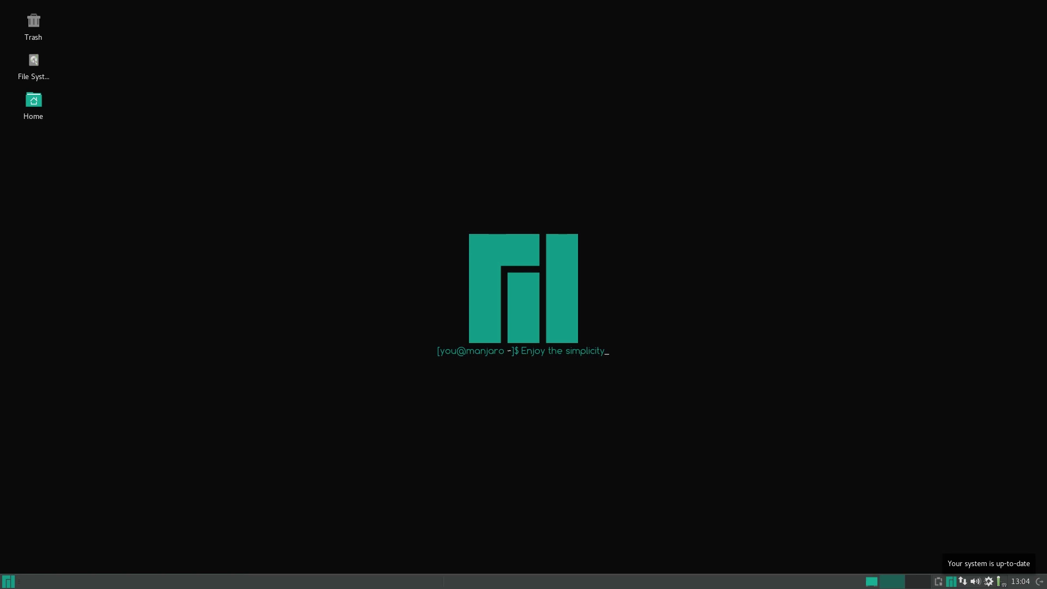
# Launch Update Manager from the Pamac tray icon to check for updates.
pyautogui.rightClick(989, 583)
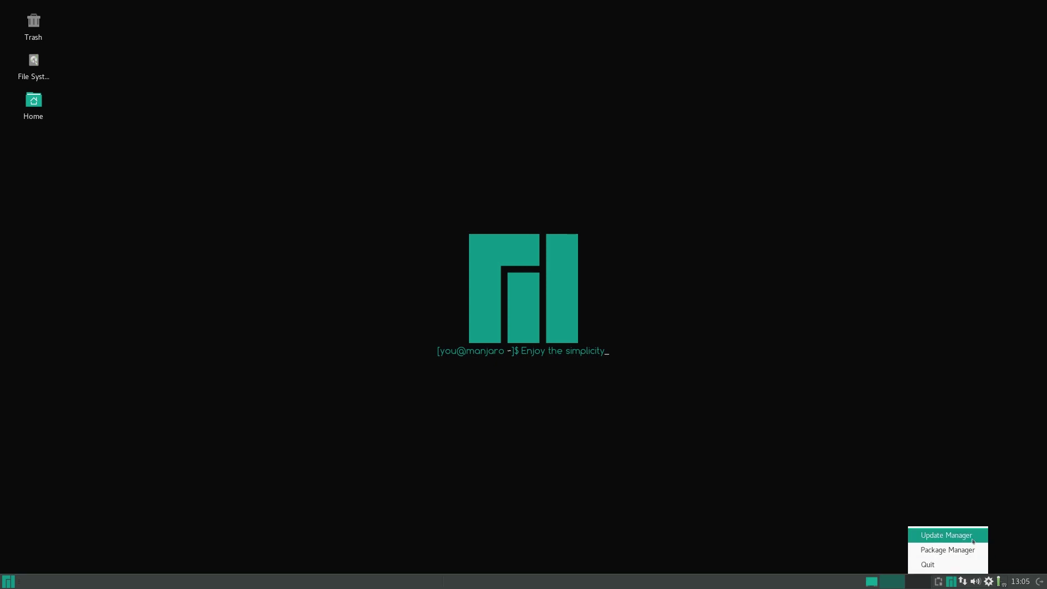
pyautogui.click(947, 533)
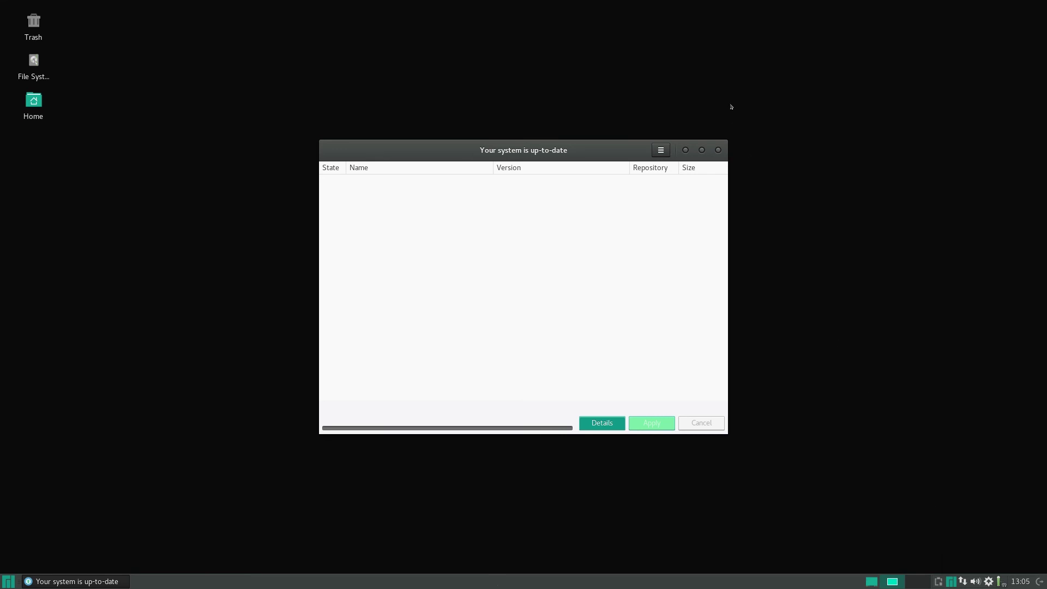
# Dismiss the up-to-date notice and launch Task Manager by searching 'task'.
pyautogui.click(717, 150)
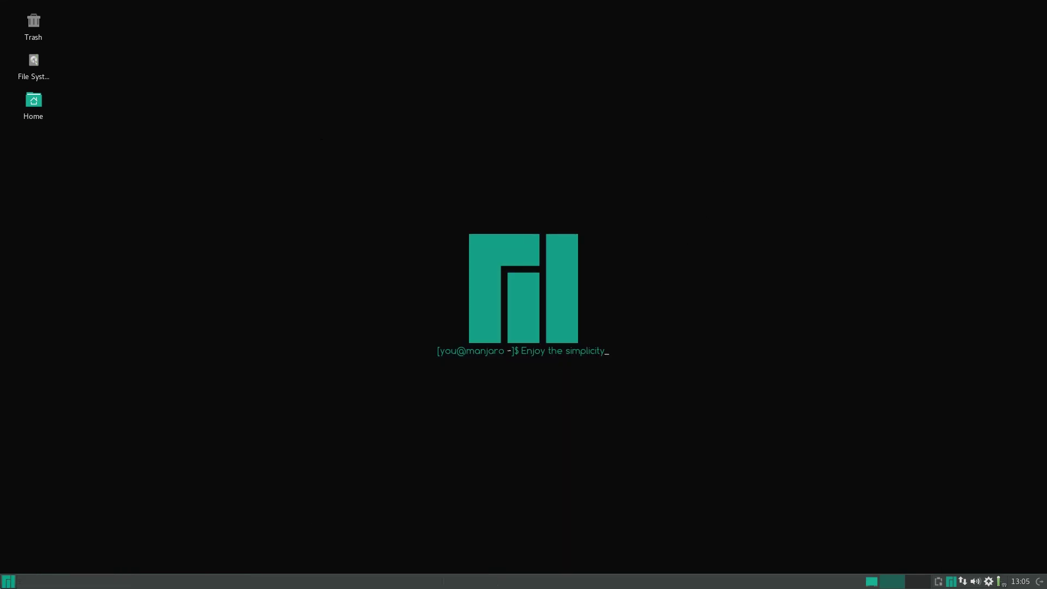
pyautogui.press('super')
pyautogui.write('task')
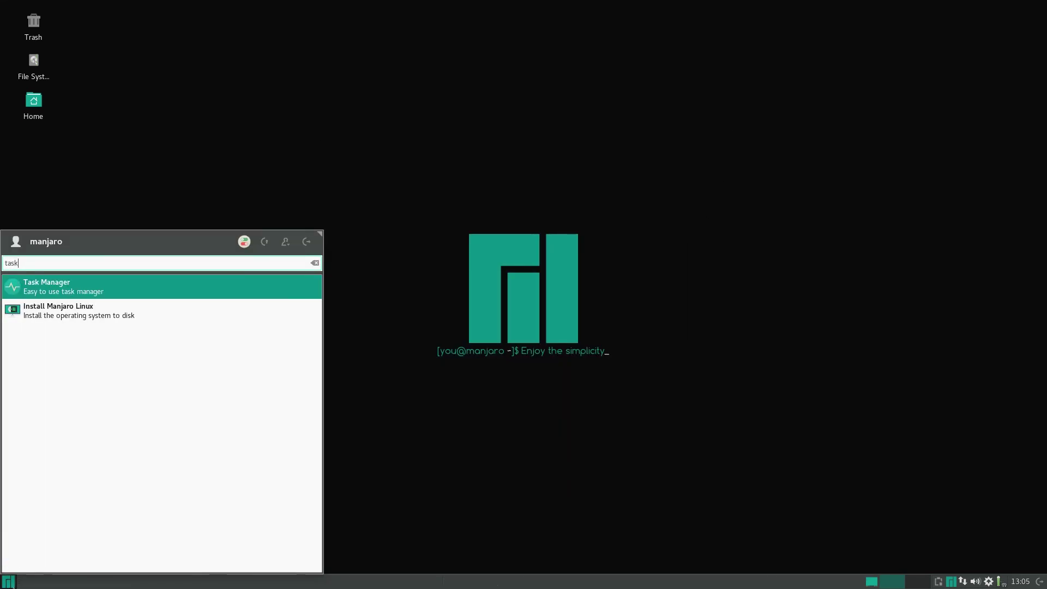
pyautogui.press('Return')
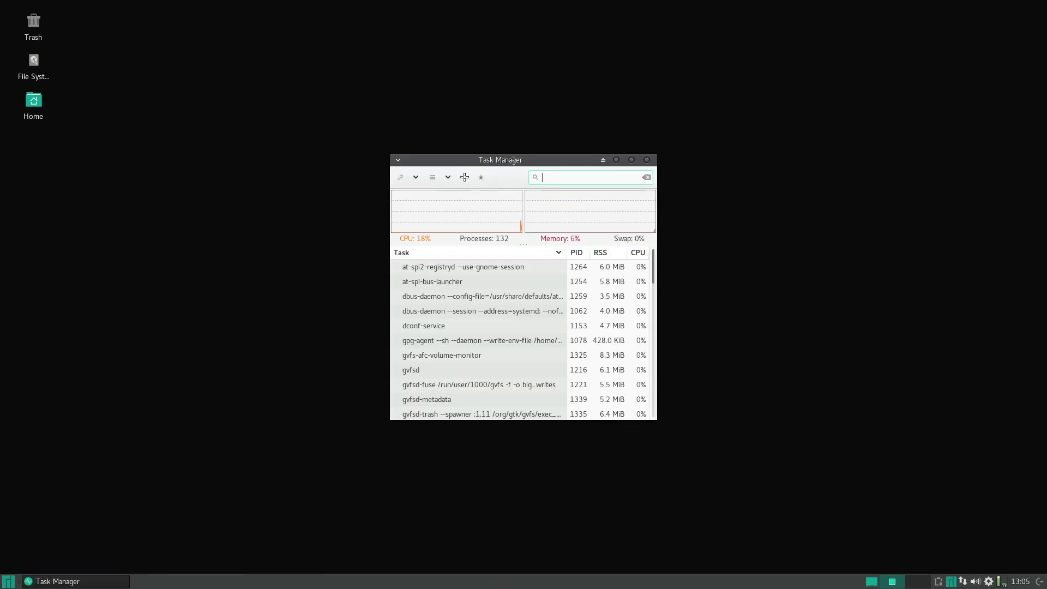
pyautogui.moveTo(513, 159); pyautogui.dragTo(508, 156)
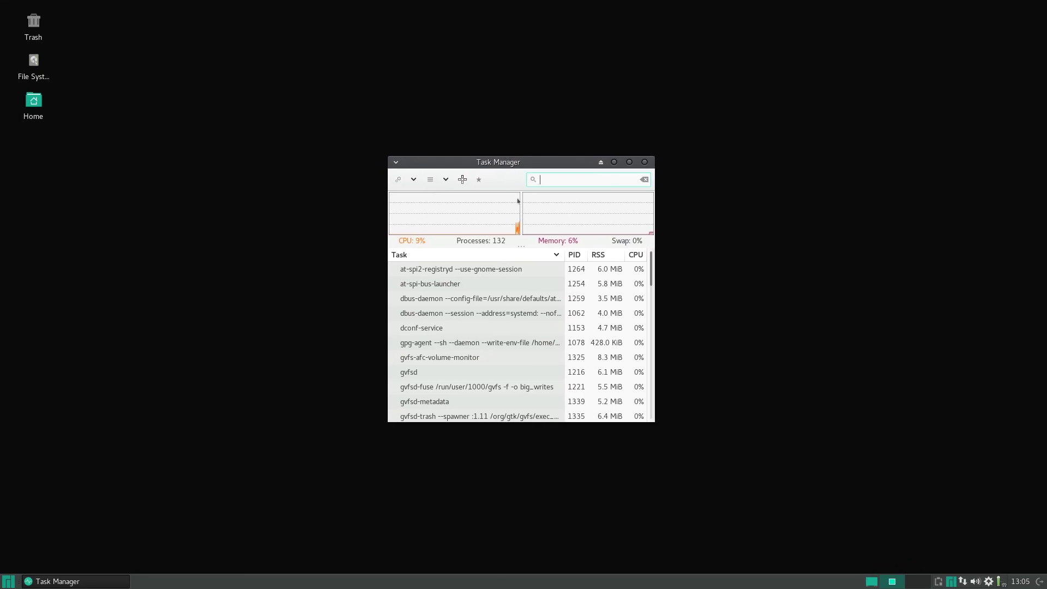
pyautogui.scroll(-3, 596, 327)
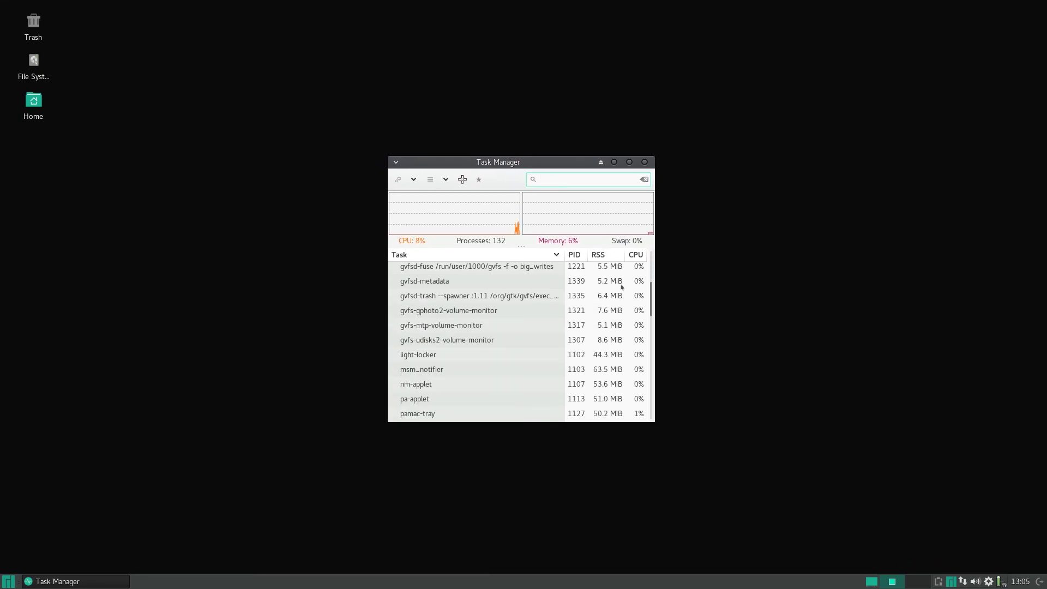
pyautogui.scroll(3, 599, 339)
# Launch htop in a terminal and maximize its window.
pyautogui.press('super')
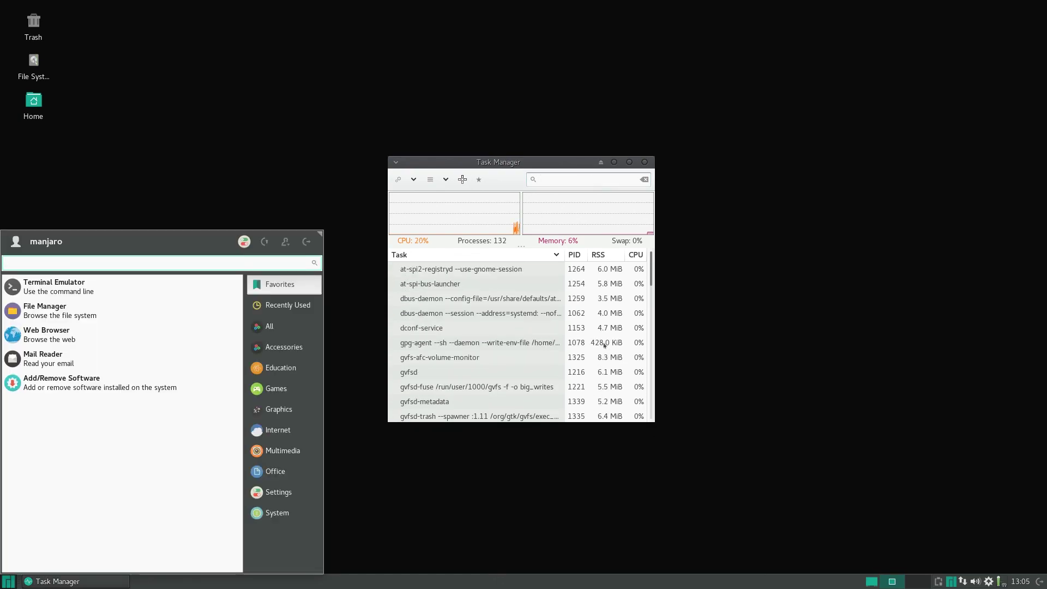
pyautogui.write('htop')
pyautogui.press('Return')
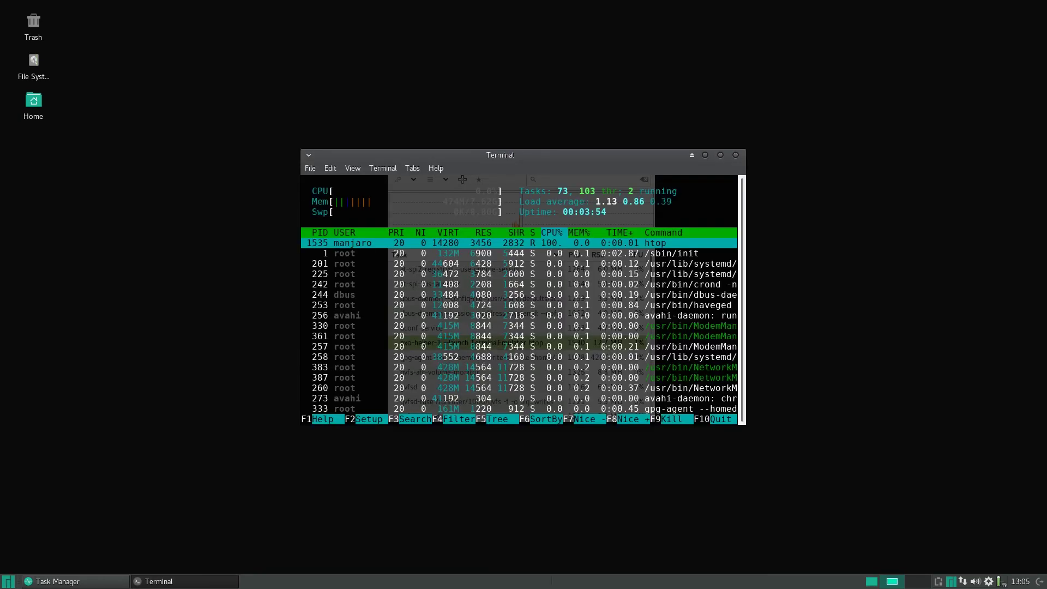
pyautogui.moveTo(526, 170); pyautogui.dragTo(546, 191)
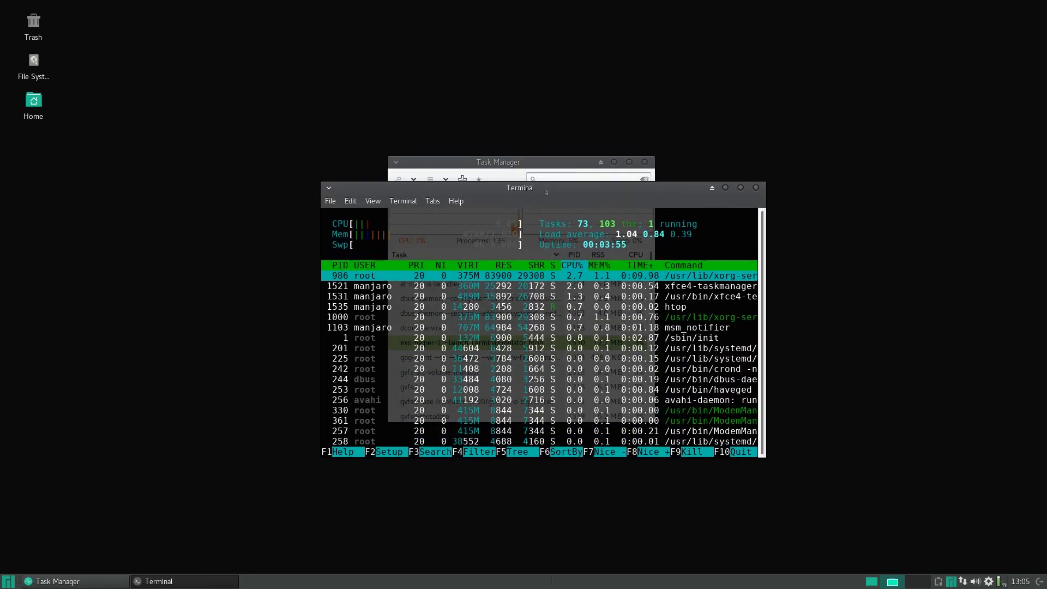
pyautogui.click(739, 188)
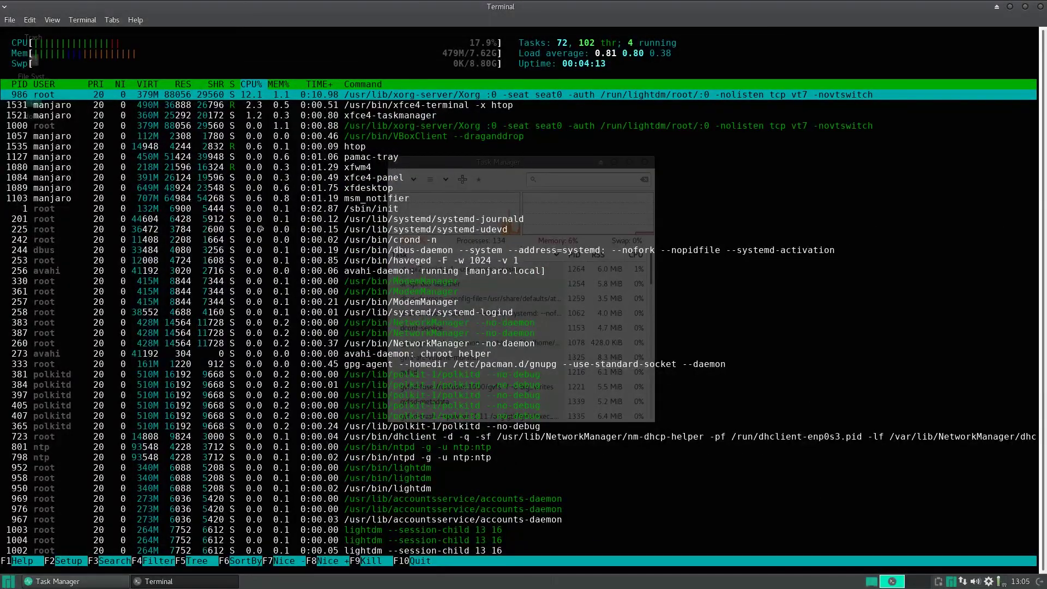
# Sort Task Manager by memory, inspect msm_notifier, nm-applet and xfce4-clipman, then close it and restore htop.
pyautogui.click(636, 281)
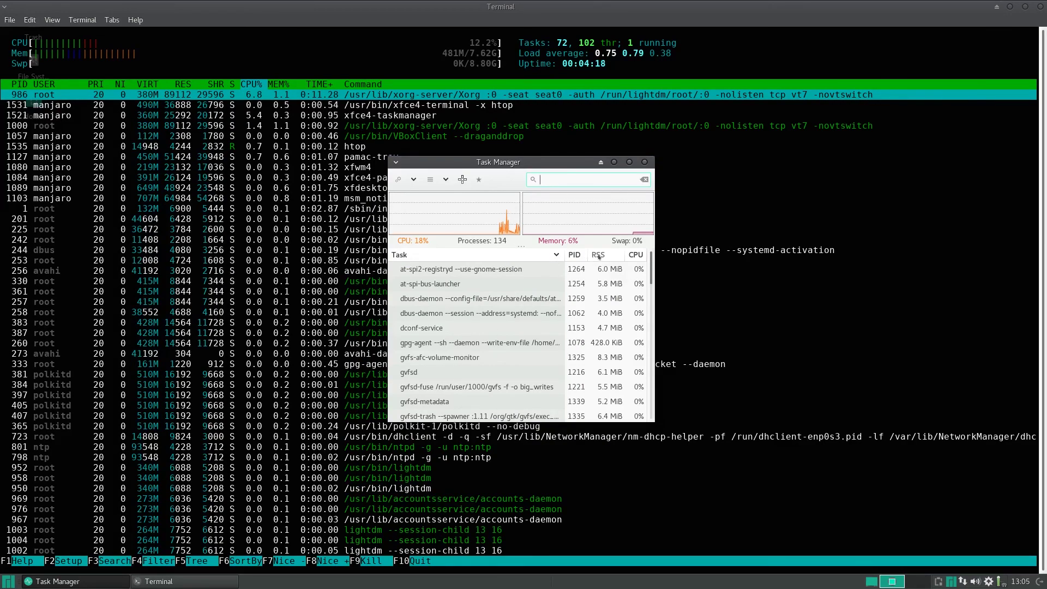
pyautogui.click(598, 255)
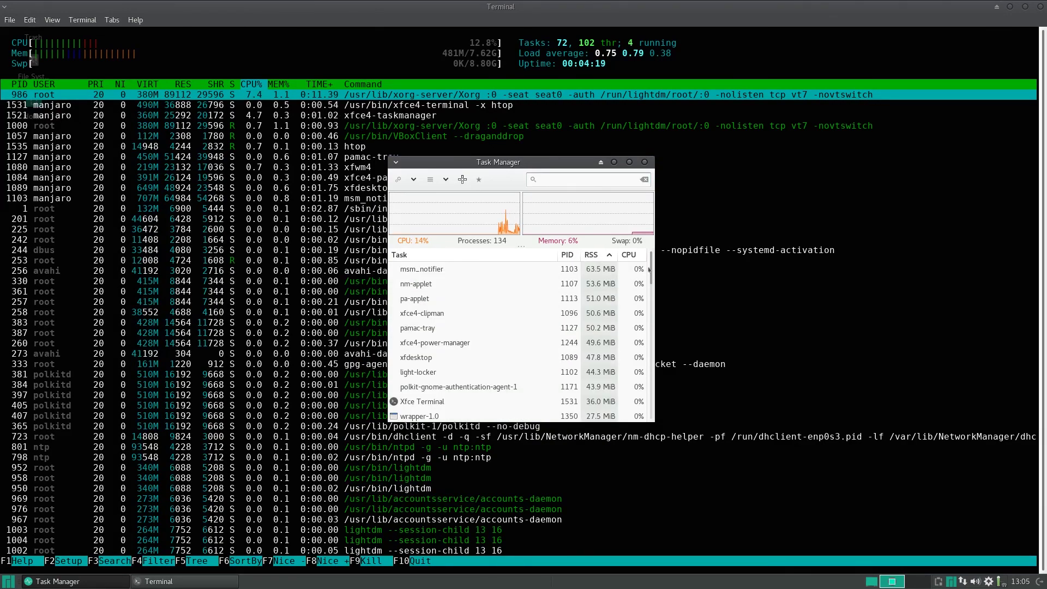
pyautogui.moveTo(649, 268)
pyautogui.mouseDown()
pyautogui.moveTo(644, 406)
pyautogui.moveTo(649, 256)
pyautogui.mouseUp()
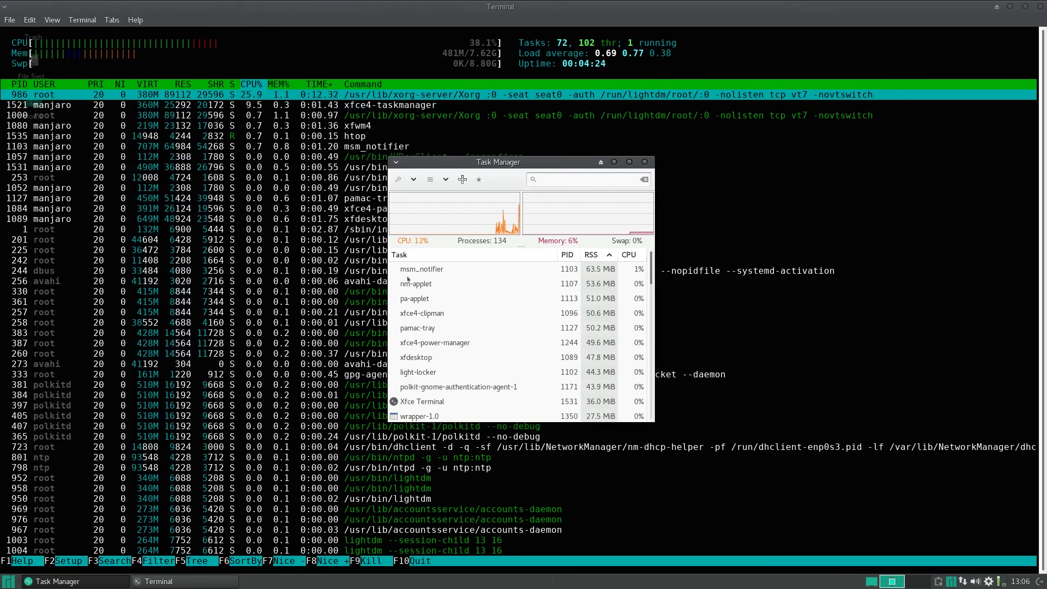
pyautogui.click(418, 269)
pyautogui.click(416, 282)
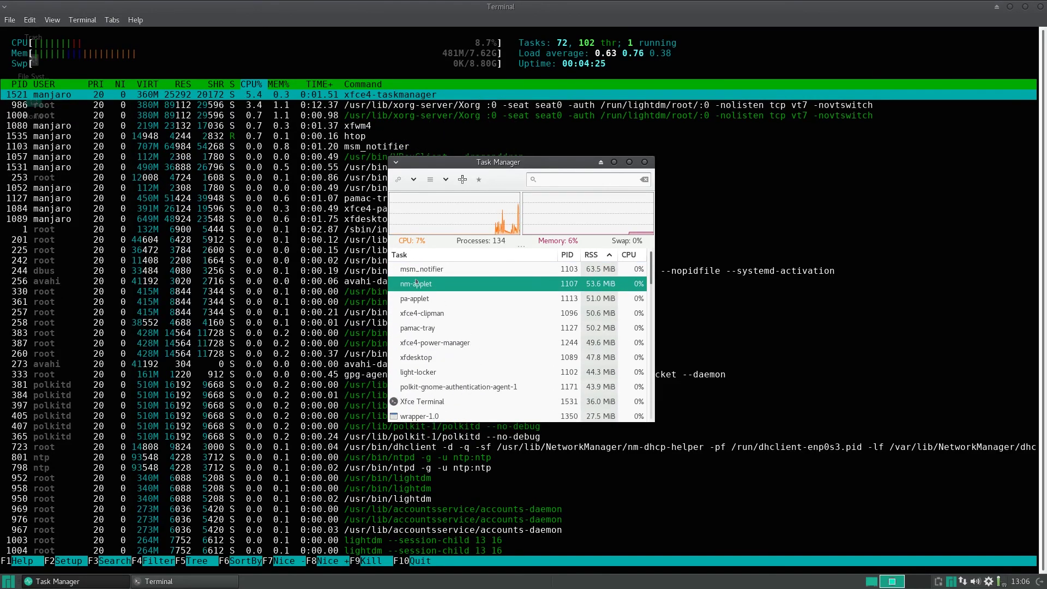
pyautogui.click(415, 313)
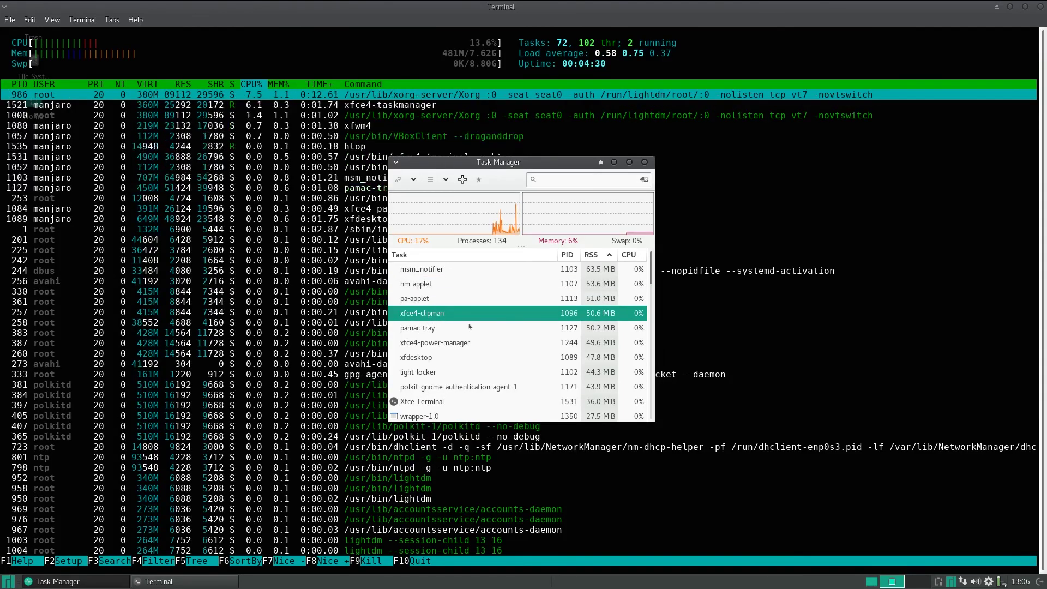
pyautogui.click(938, 581)
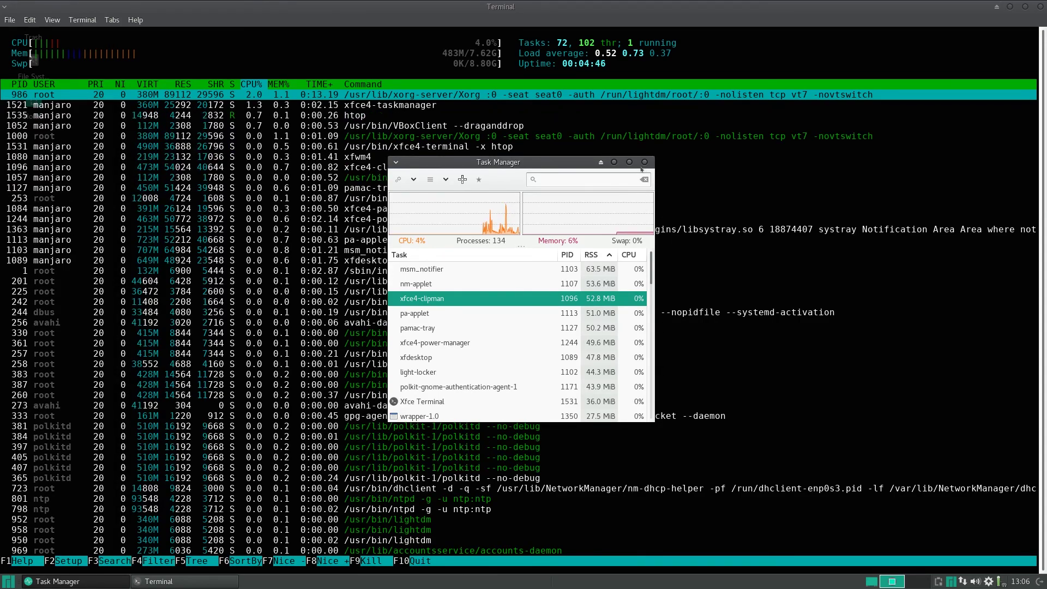
pyautogui.click(644, 161)
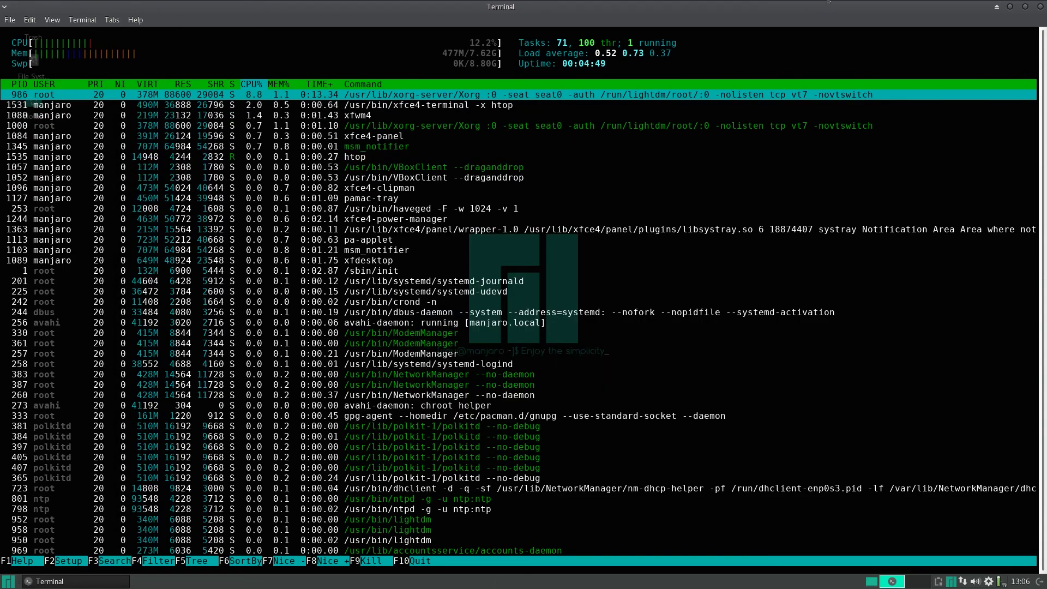
pyautogui.doubleClick(803, 11)
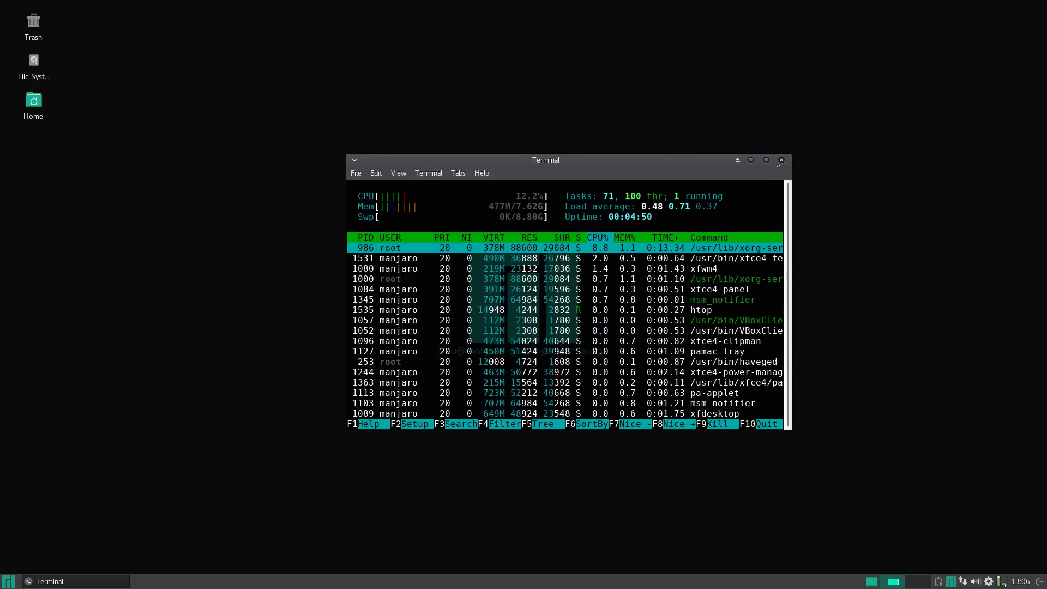
# Close the htop terminal and browse the Recently Used, All, Accessories and Games menu categories.
pyautogui.click(780, 160)
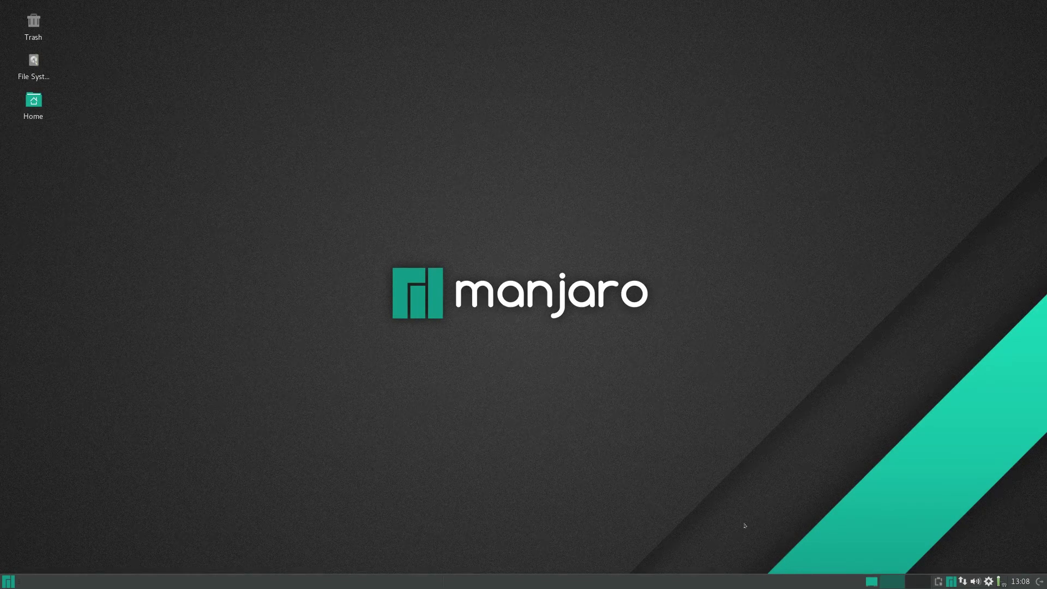
pyautogui.press('super')
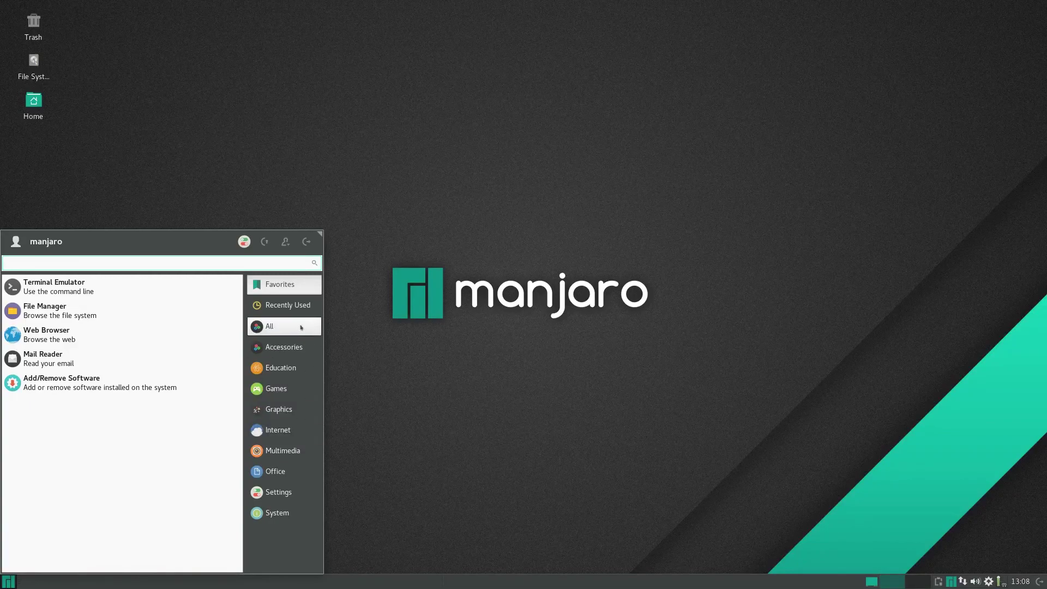
pyautogui.click(294, 305)
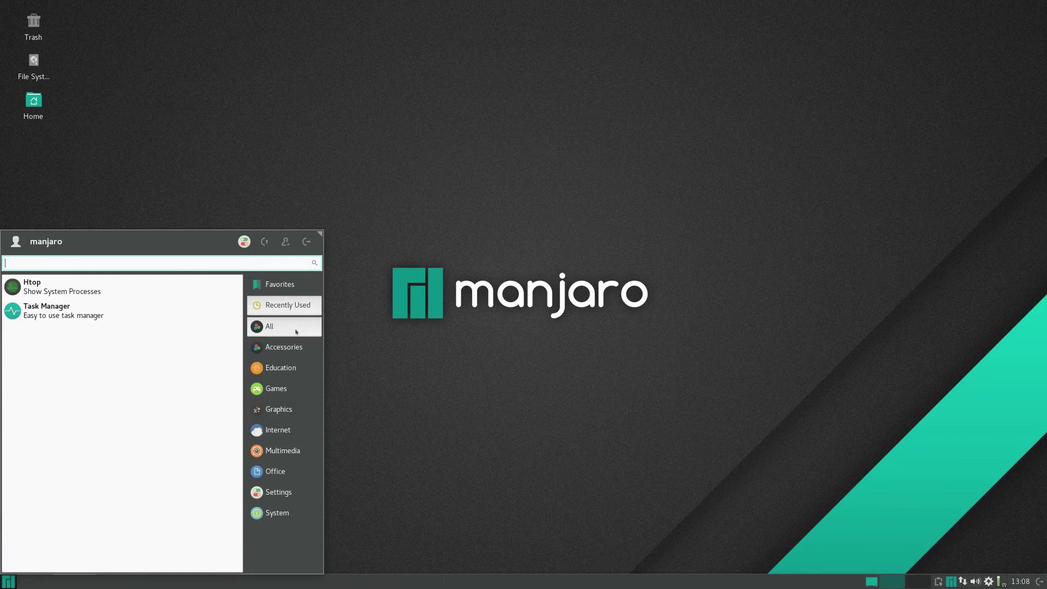
pyautogui.click(296, 329)
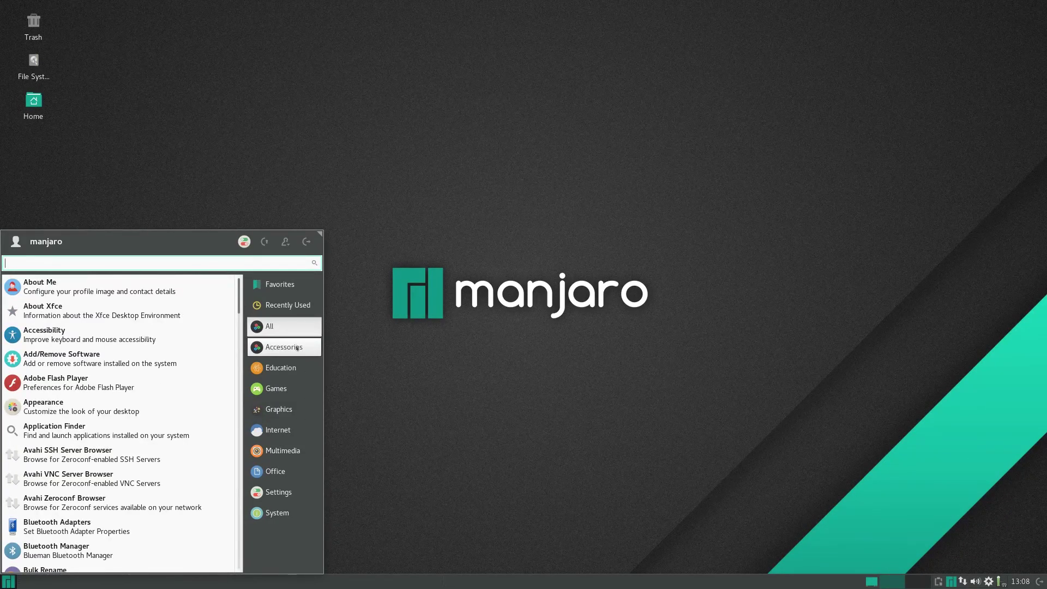
pyautogui.click(283, 347)
pyautogui.click(276, 388)
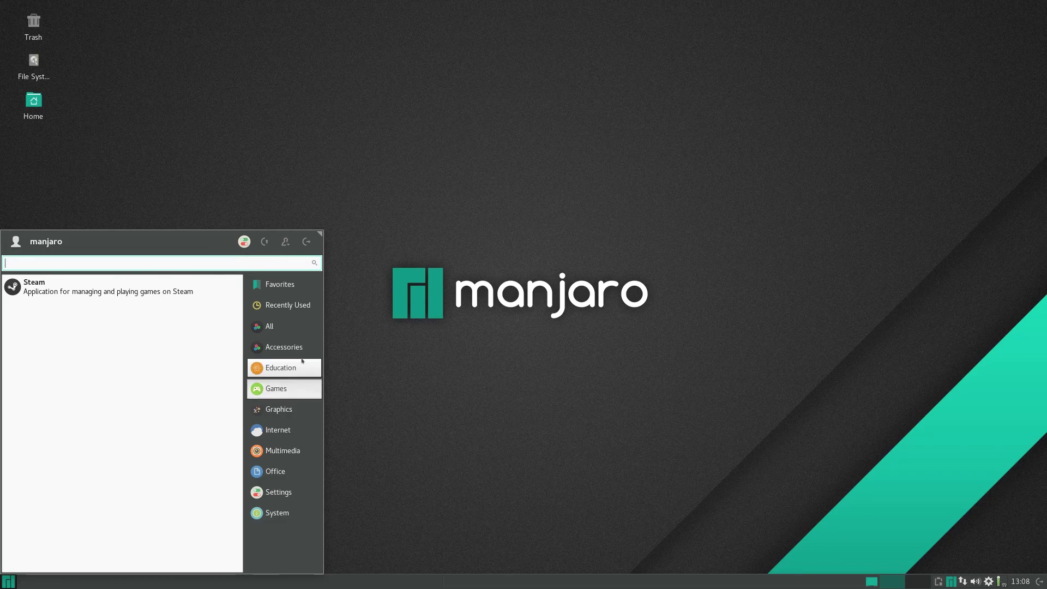
pyautogui.click(387, 331)
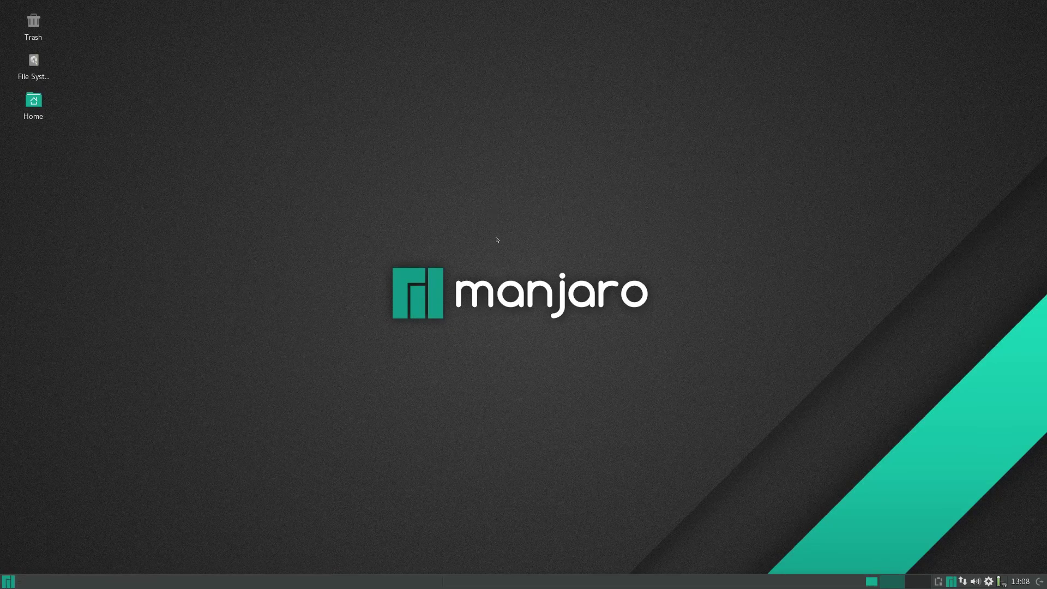